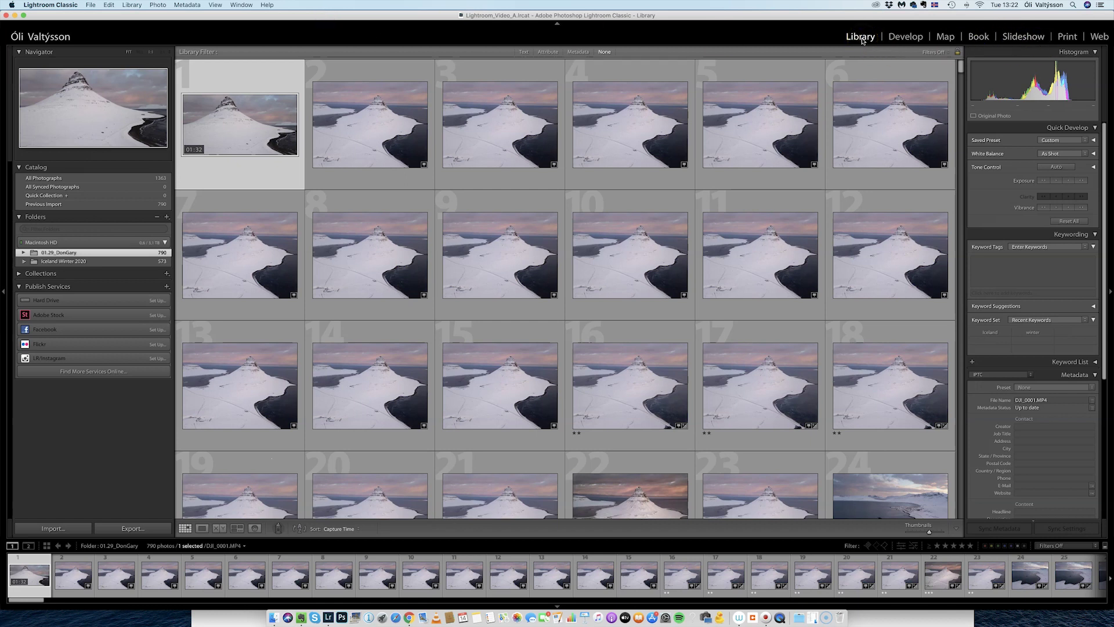
View the Iceland Winter 2020 folder's photos, return to the 01.29 folder and expand its subfolders.
mouse_move(100, 264)
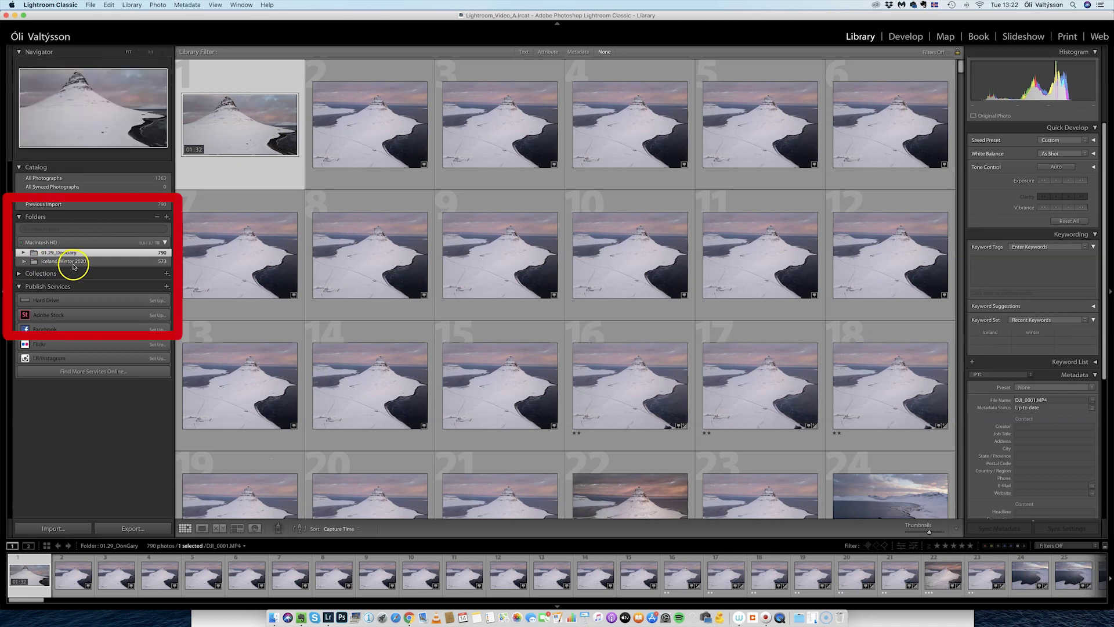
click(24, 262)
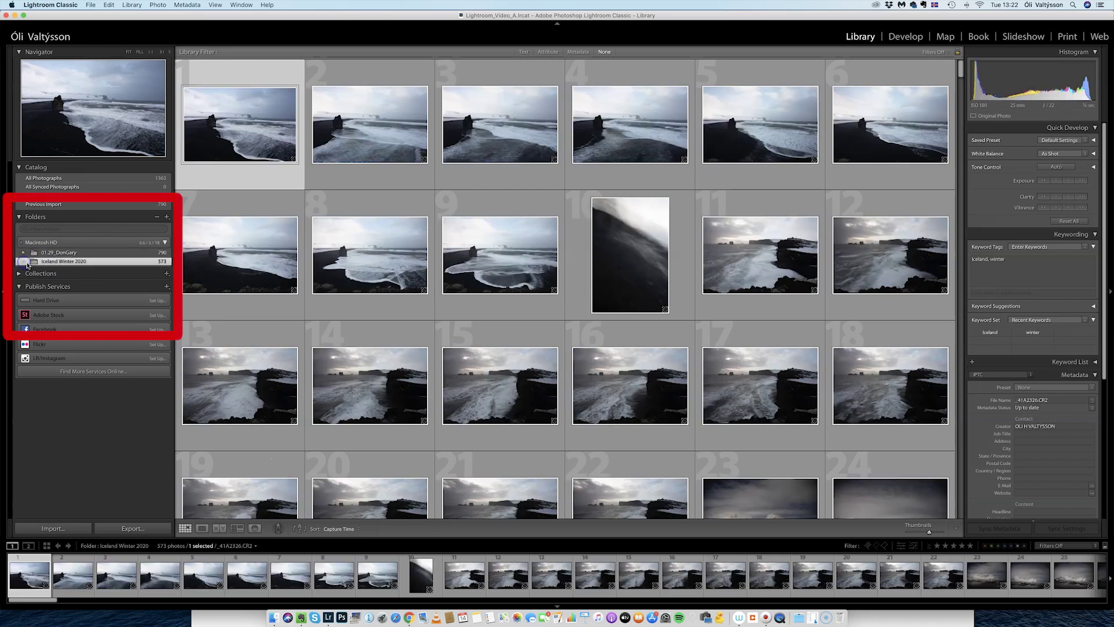
click(56, 254)
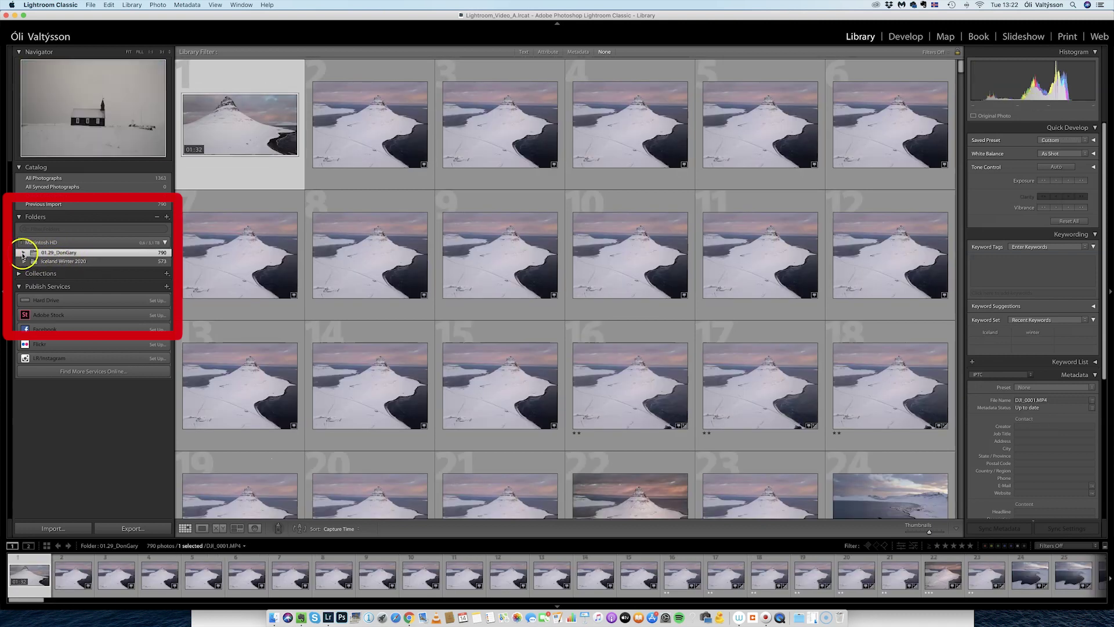
click(23, 254)
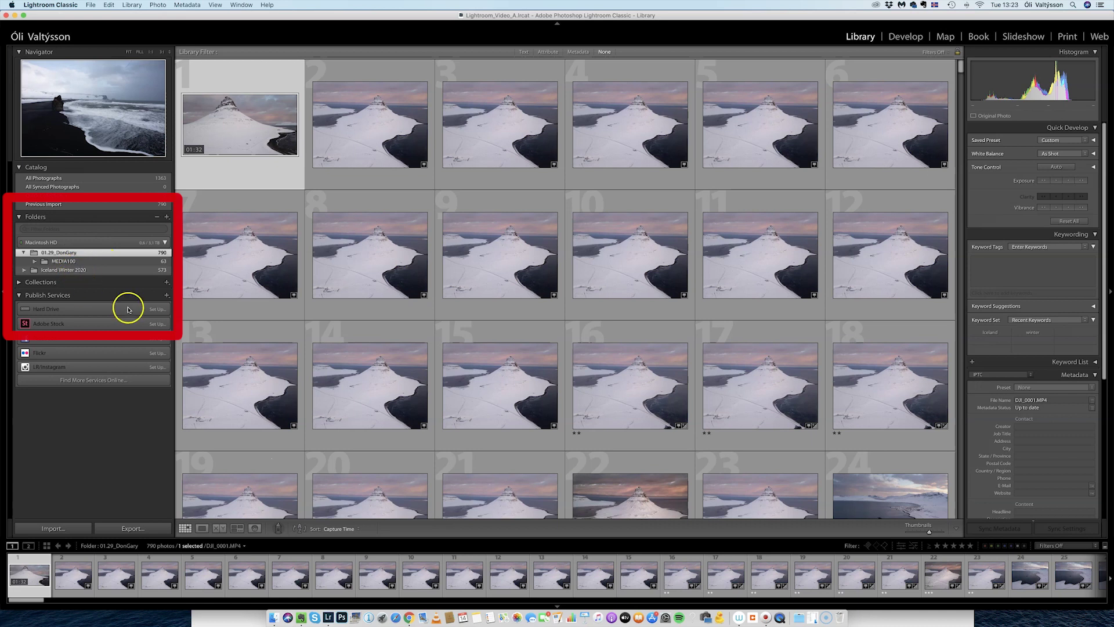
Rename the MEDIA100 subfolder to Drone.
click(71, 263)
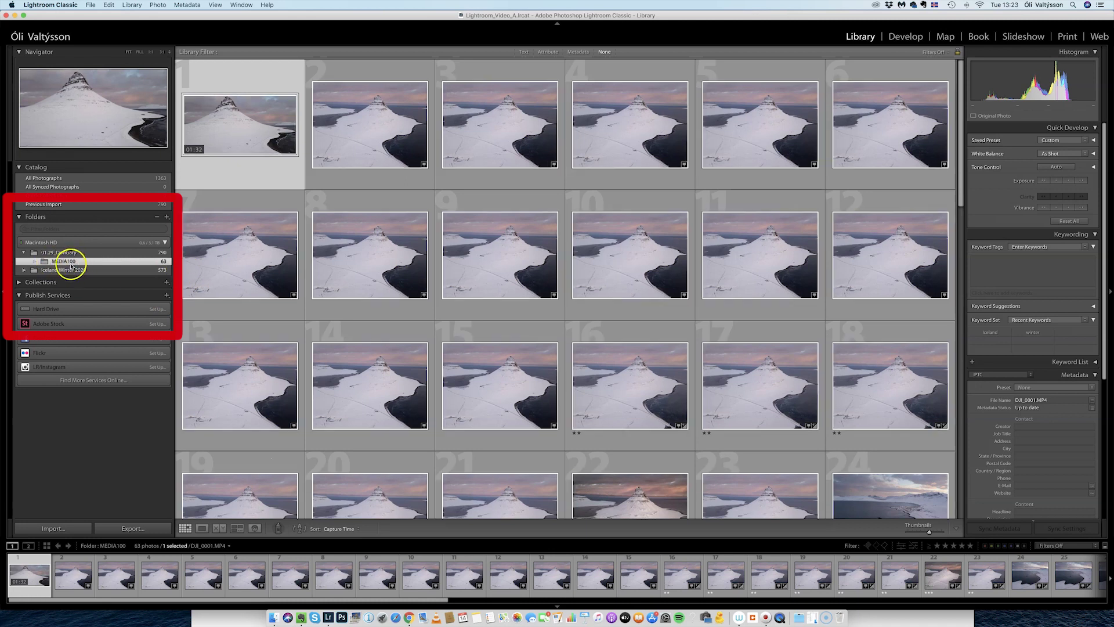
right_click(60, 263)
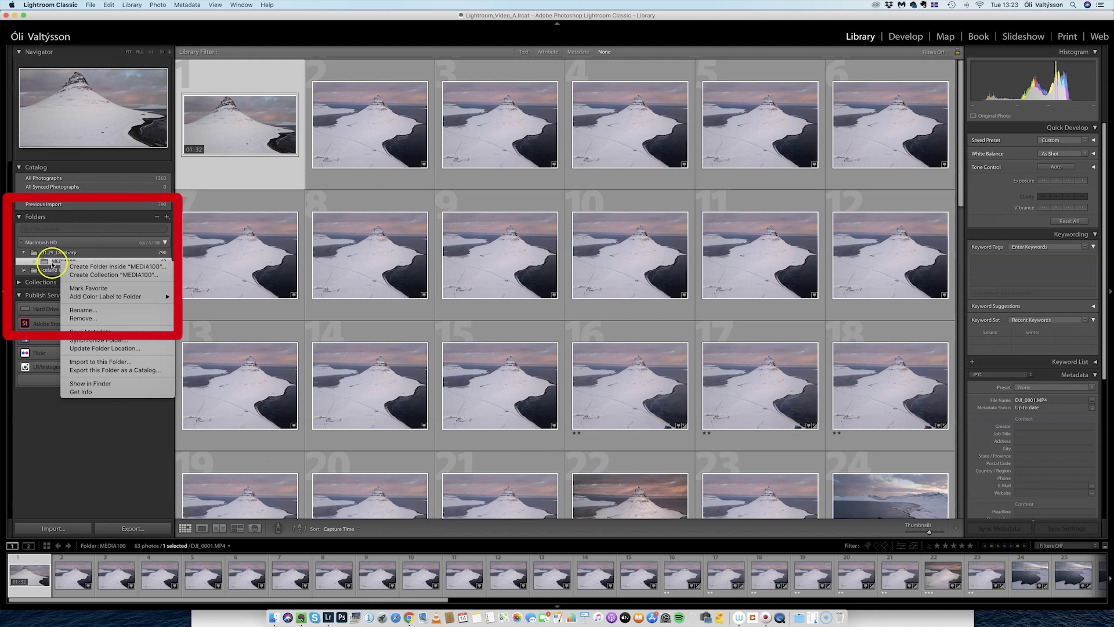
click(112, 314)
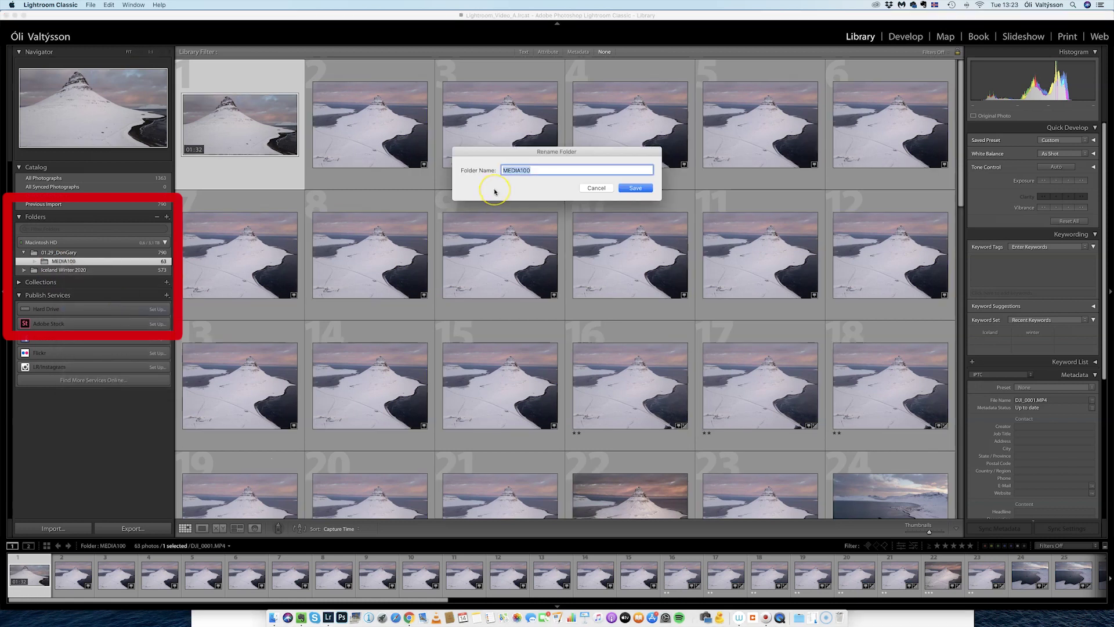
text(Drone)
click(632, 164)
click(635, 188)
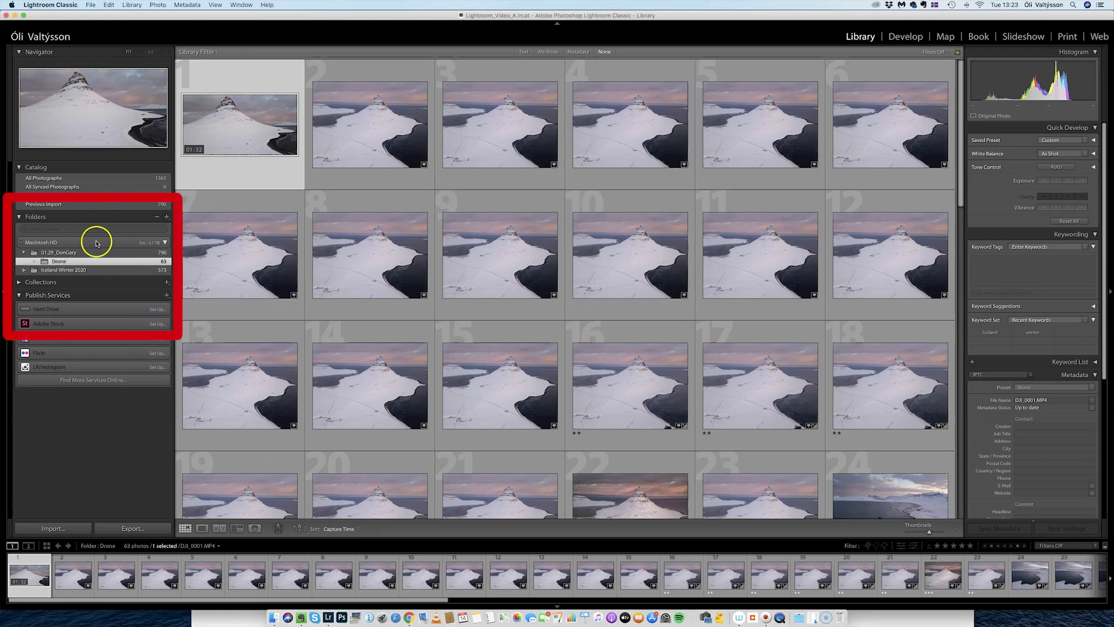
Look through the photo thumbnails in the Drone subfolder.
click(53, 262)
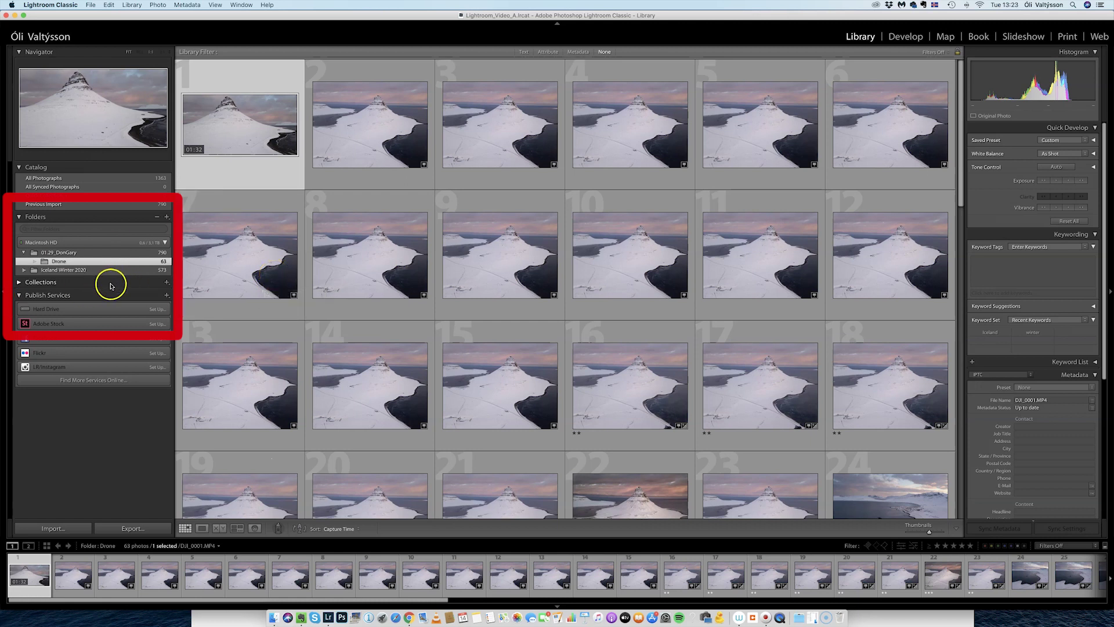
click(58, 264)
scroll(691, 281, down, 10)
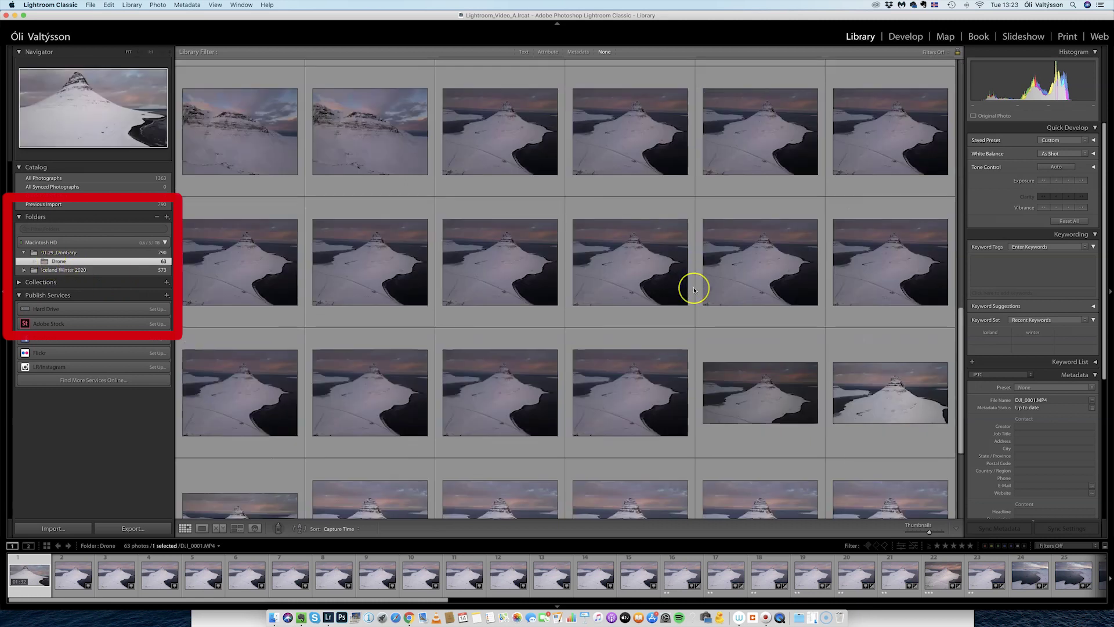
key(j)
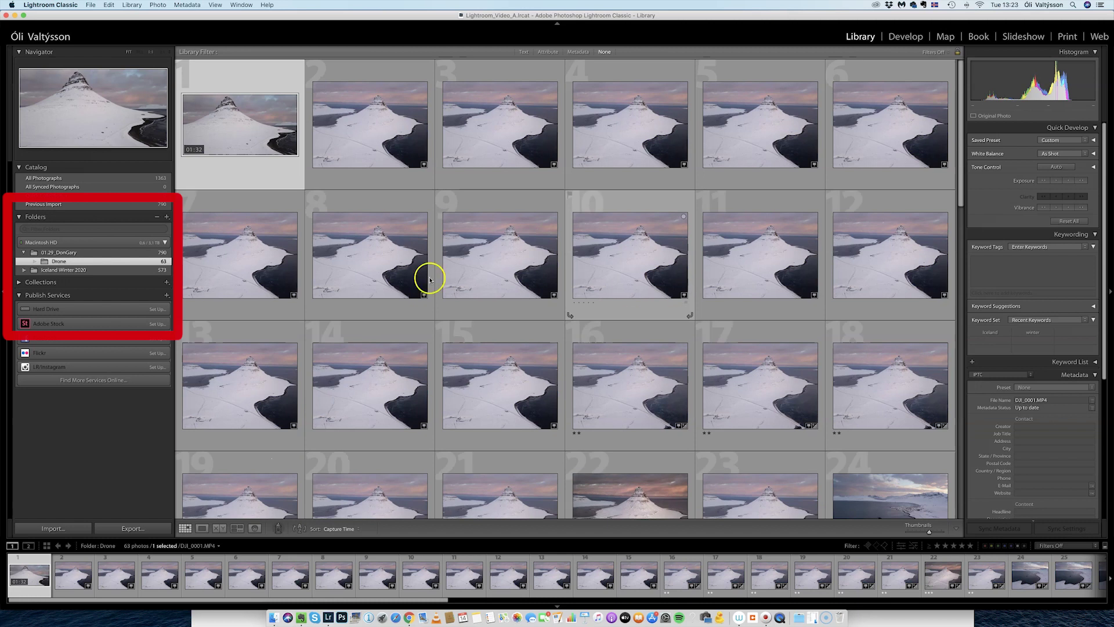
Browse the thumbnails of the whole 01.29 parent folder to see all the photos it contains.
click(75, 254)
scroll(651, 267, down, 3)
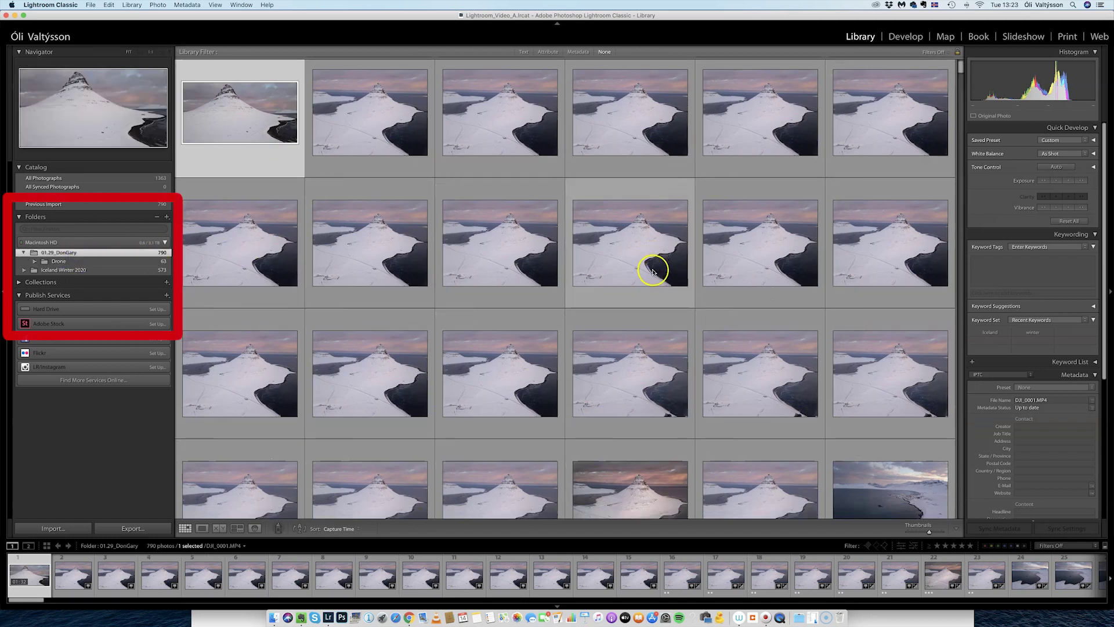
scroll(654, 274, down, 20)
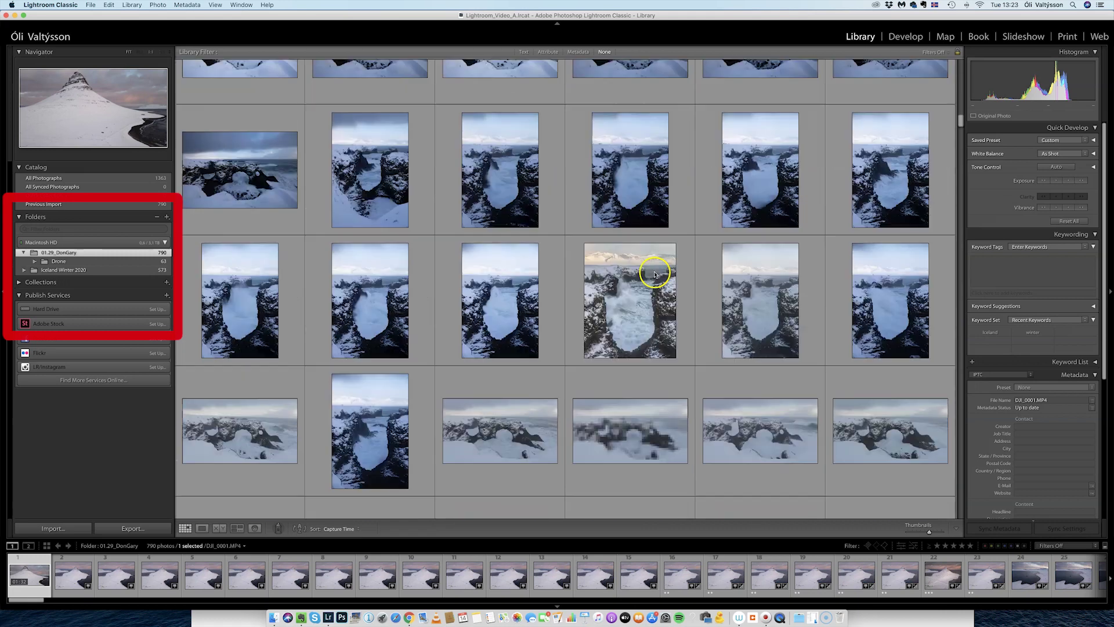
scroll(654, 274, down, 20)
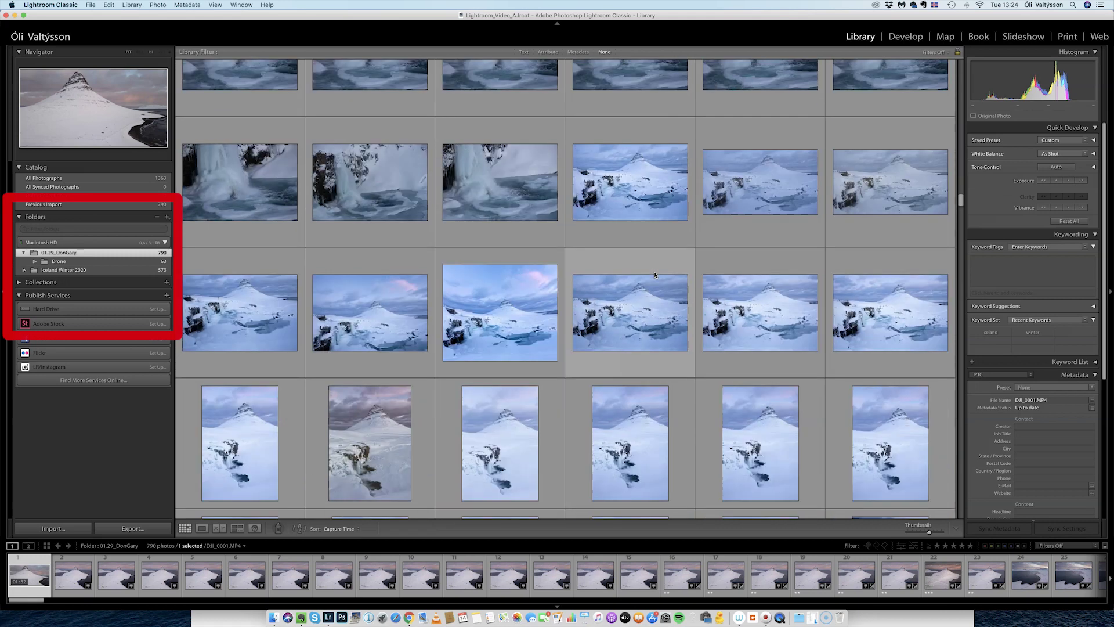
scroll(655, 275, down, 15)
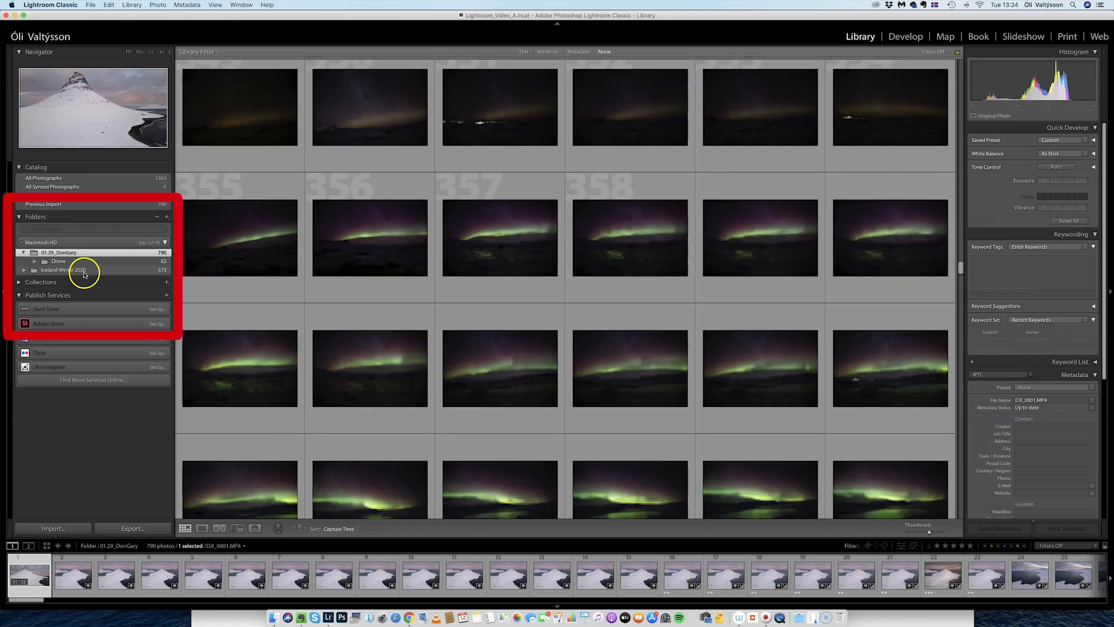
Open the Iceland Winter 2020 folder and view its first nine photos one after another in Loupe view.
click(82, 270)
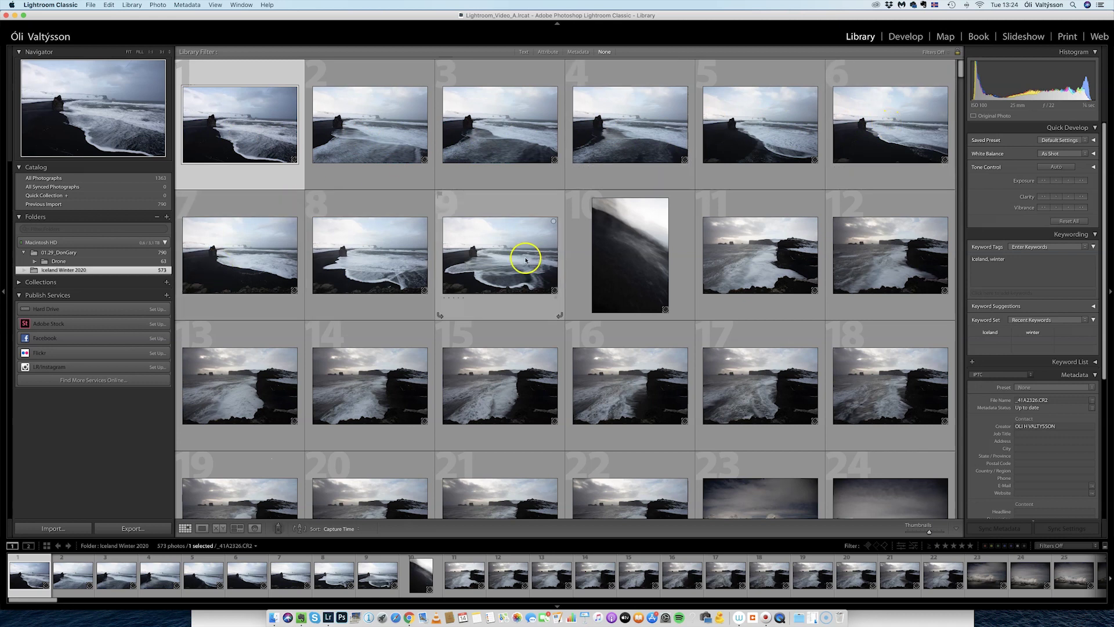
key(e)
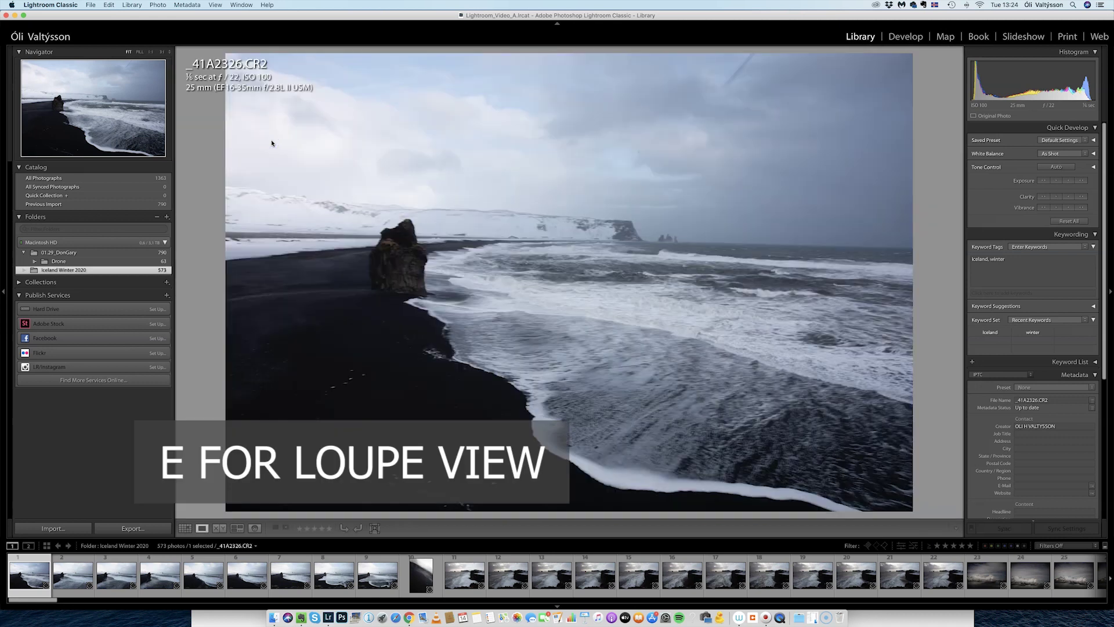
key(Right)
key(Right)
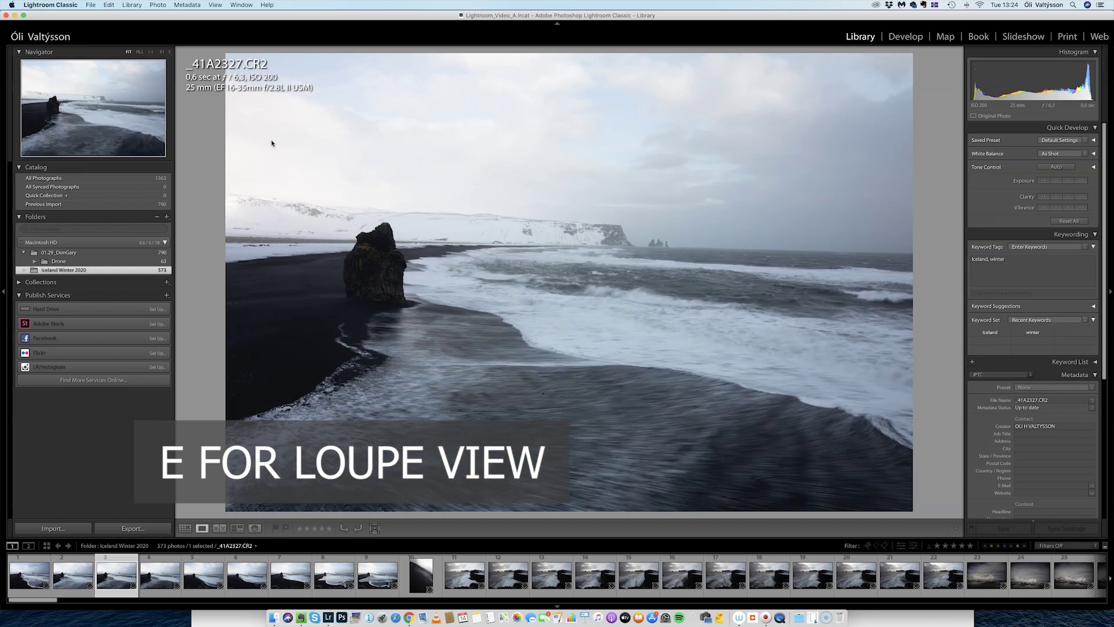
key(Right)
key(Right)
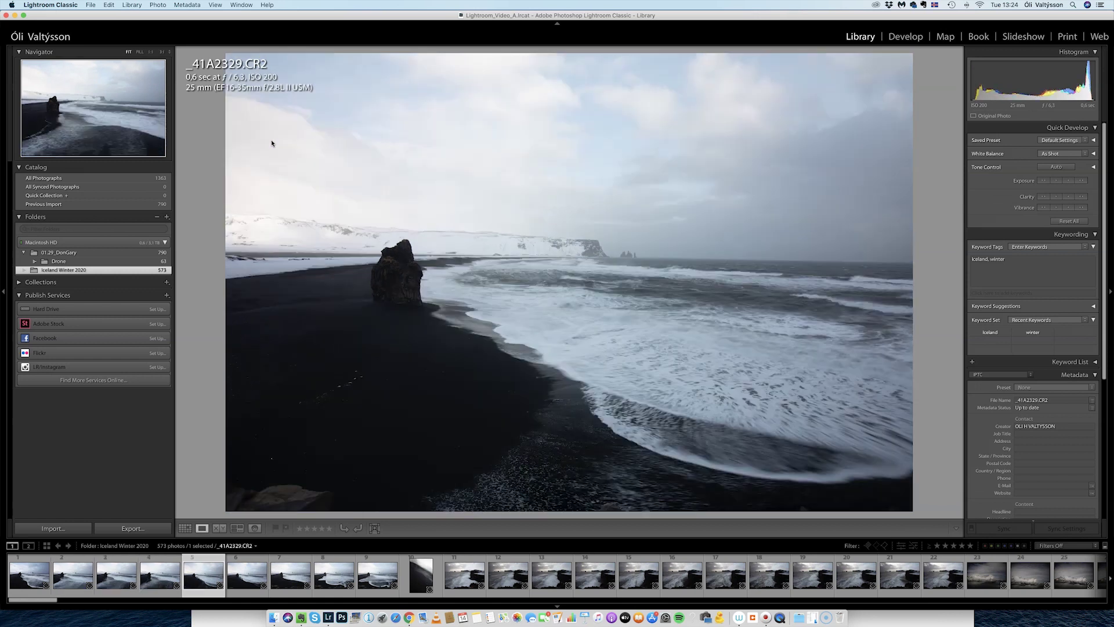
key(Right)
key(Right)
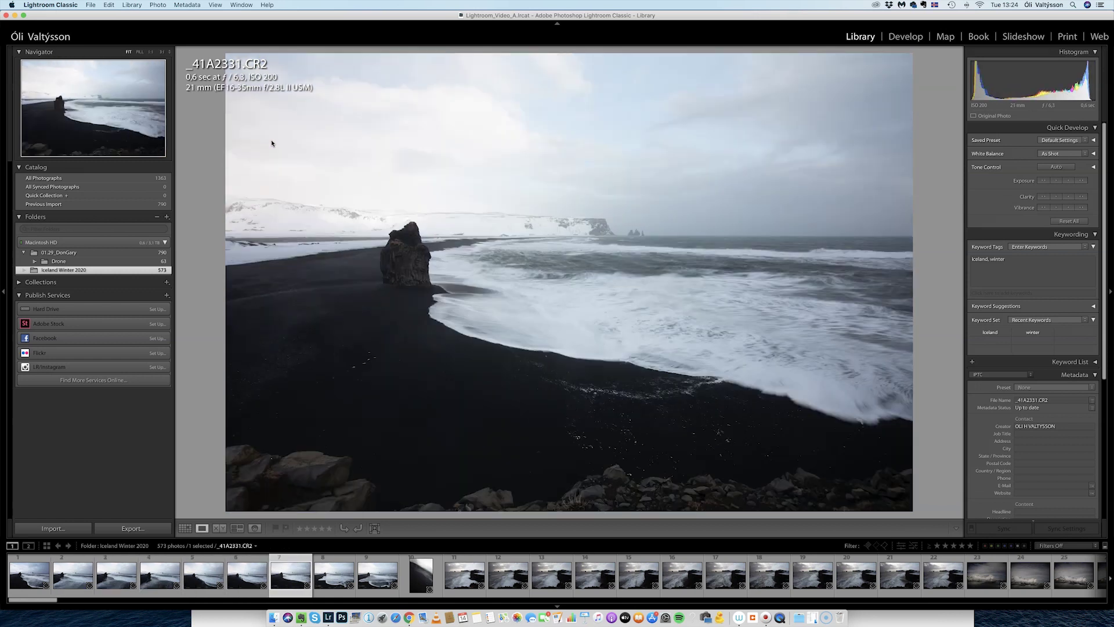
key(Right)
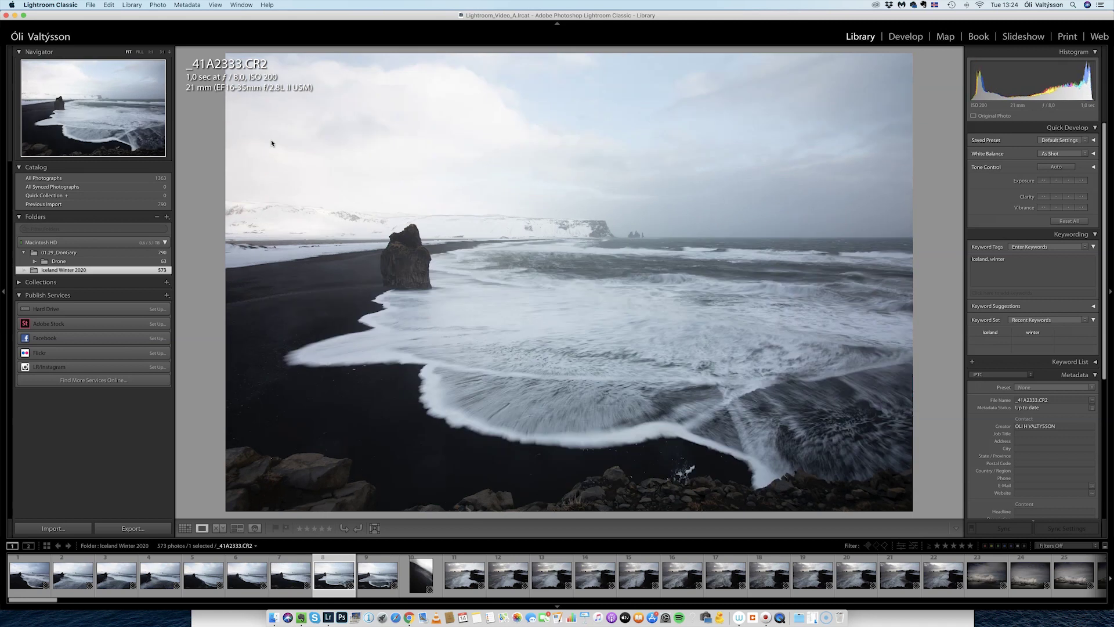
key(Right)
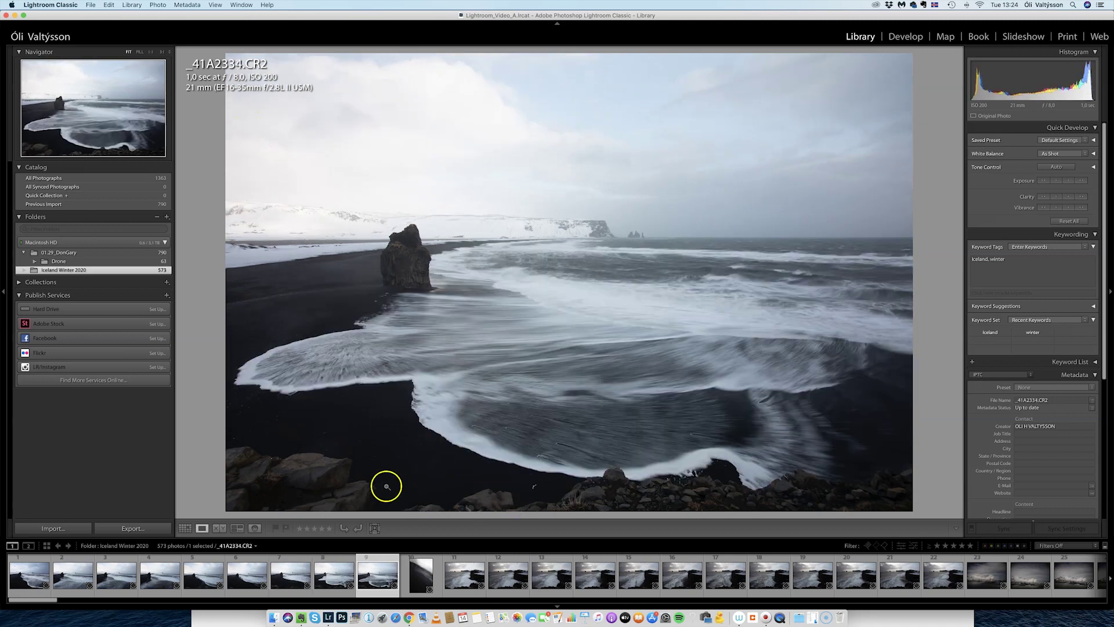
Flag the folder's first photo as a pick in Grid view and turn on auto-advance for flagging.
key(g)
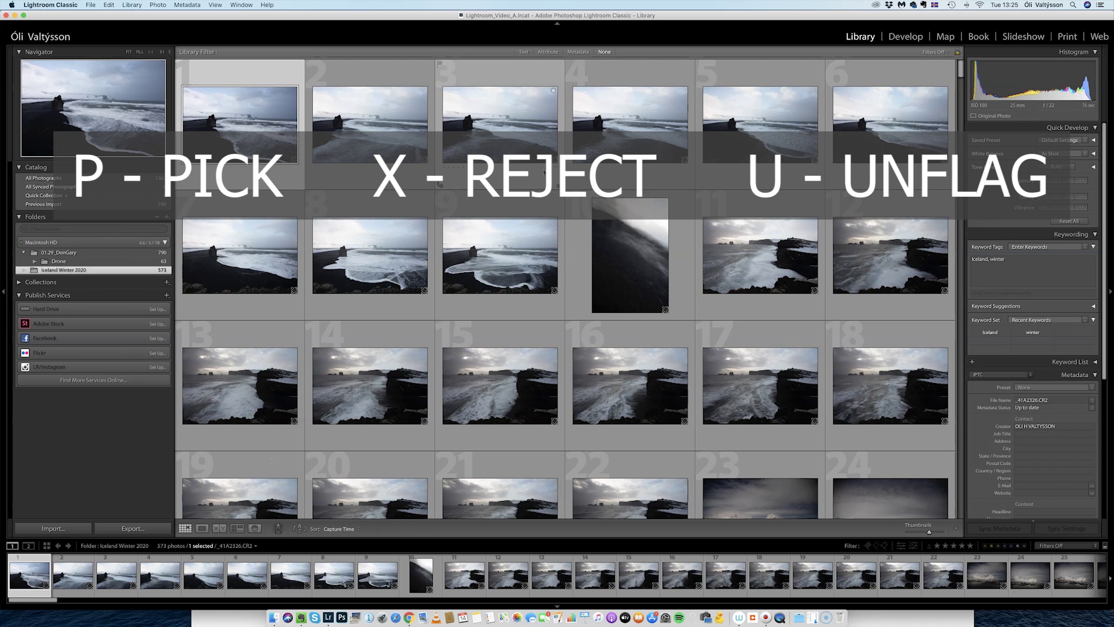
key(p)
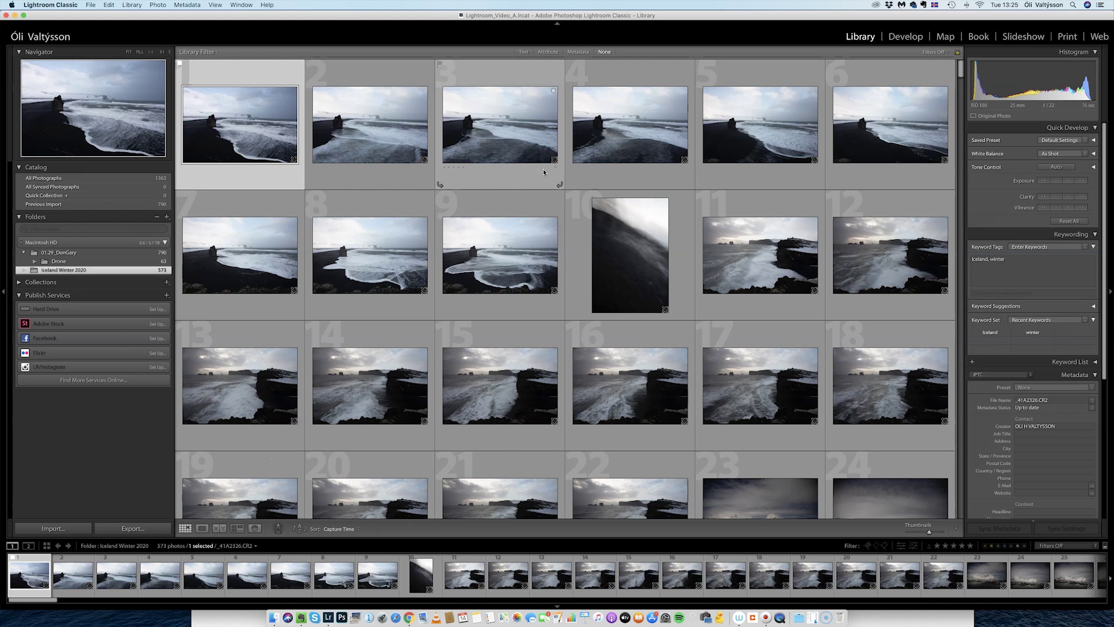
key(Caps_Lock)
Flag the second through ninth photos as picks in Grid view.
key(Right)
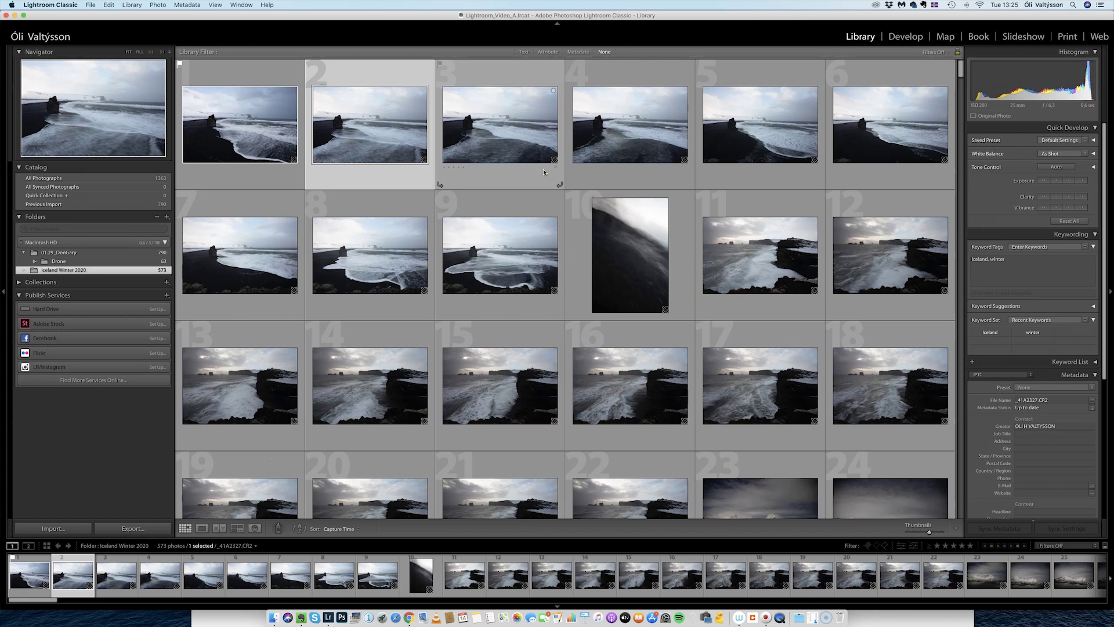
key(p)
key(p)
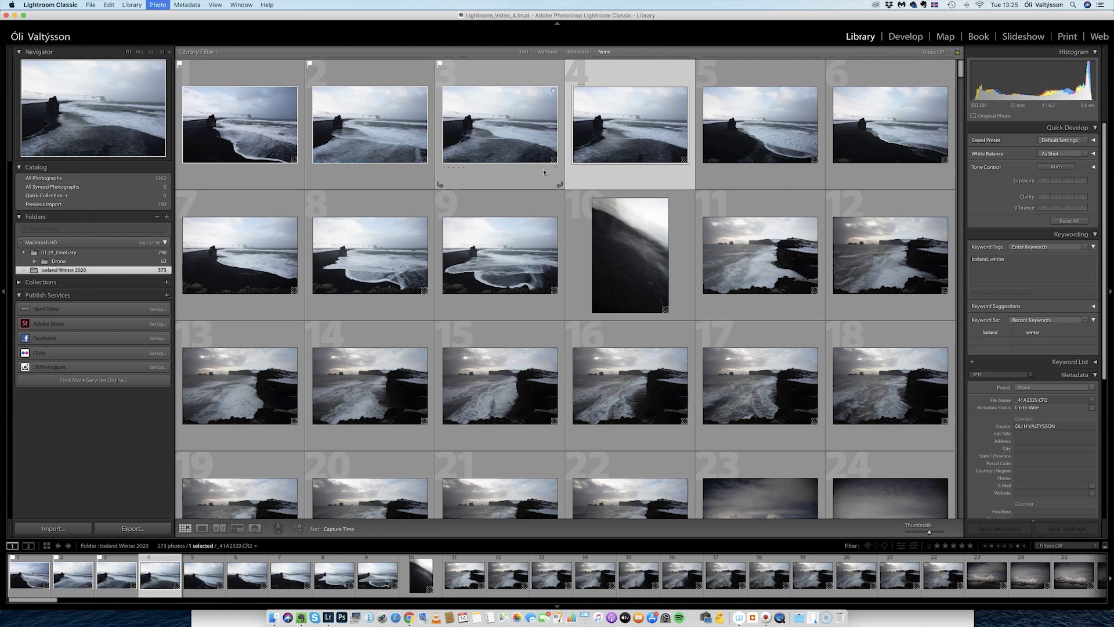
key(p)
key(p)
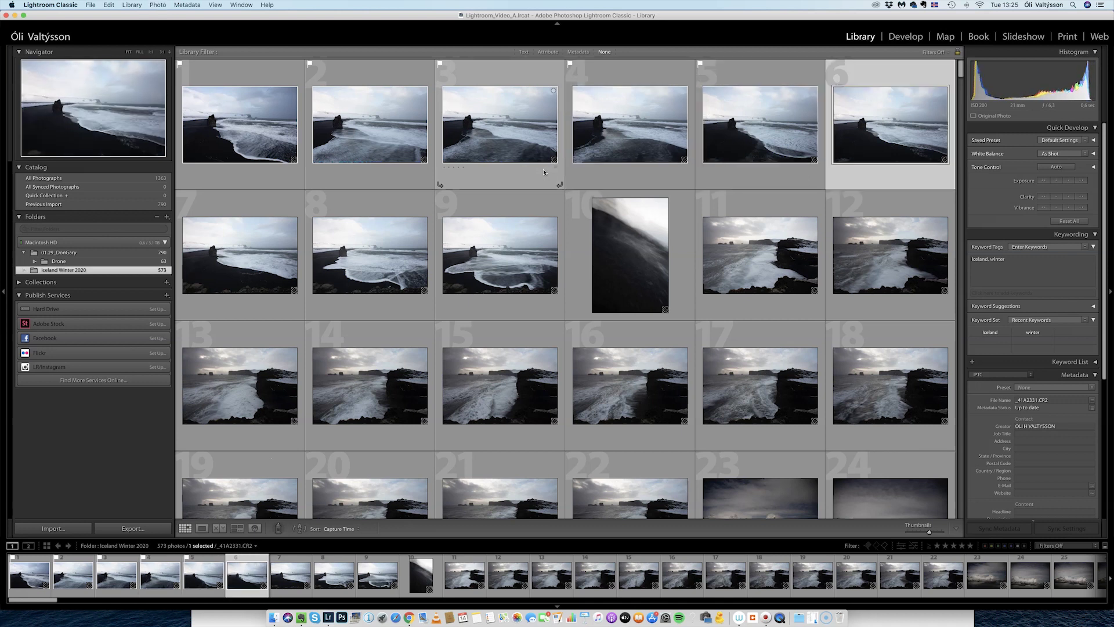
key(p)
key(p)
key(p)
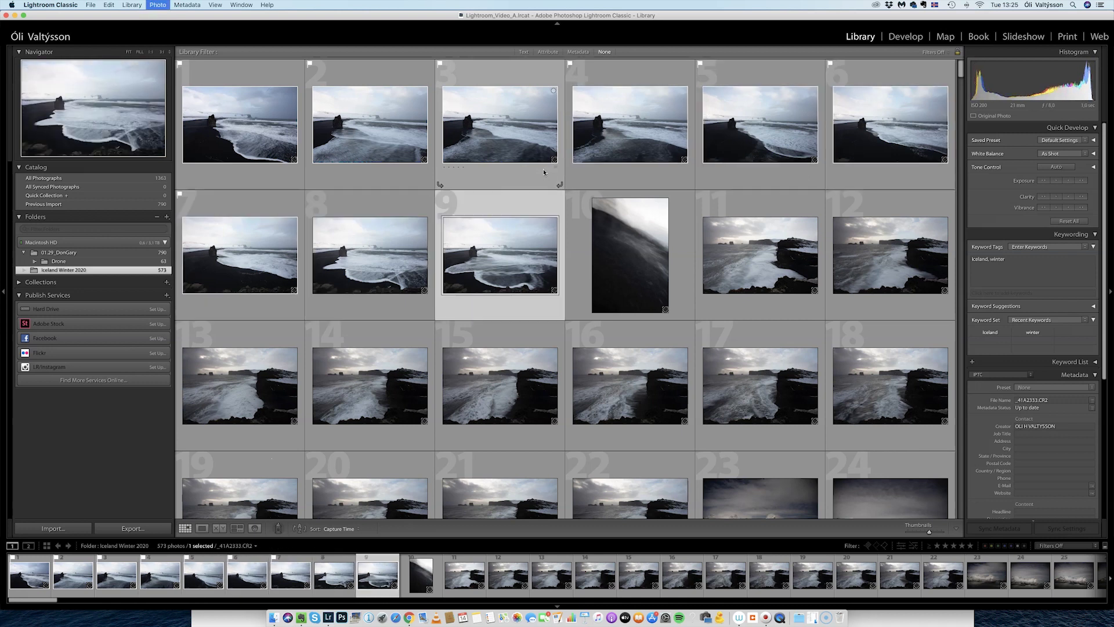
key(p)
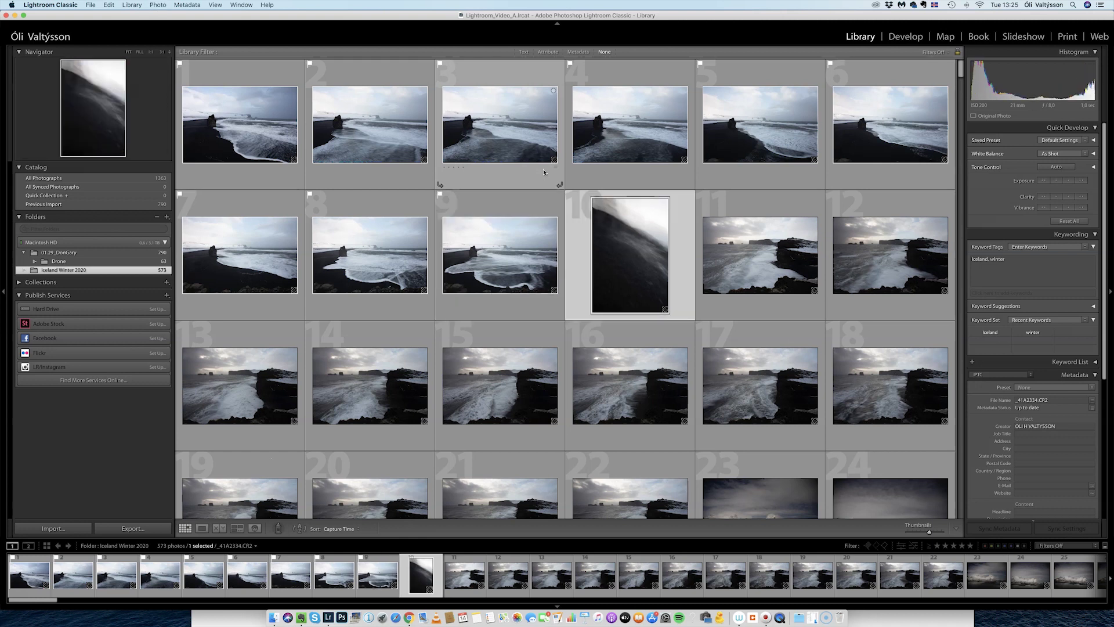
Flag the tenth, eleventh and twelfth photos as rejected.
key(shift+x)
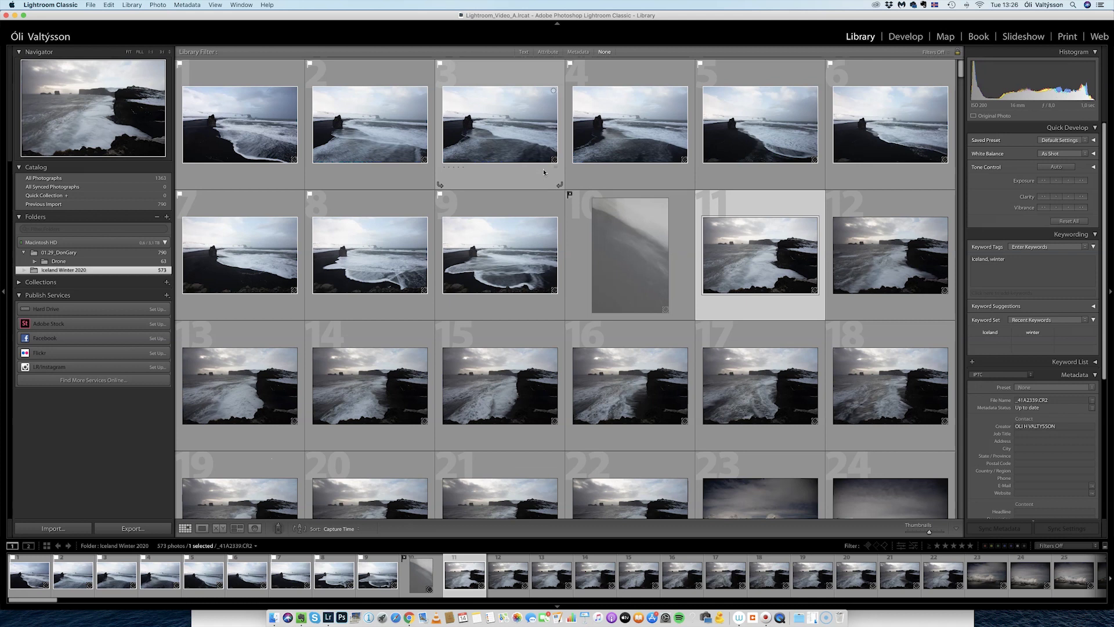
key(shift+x)
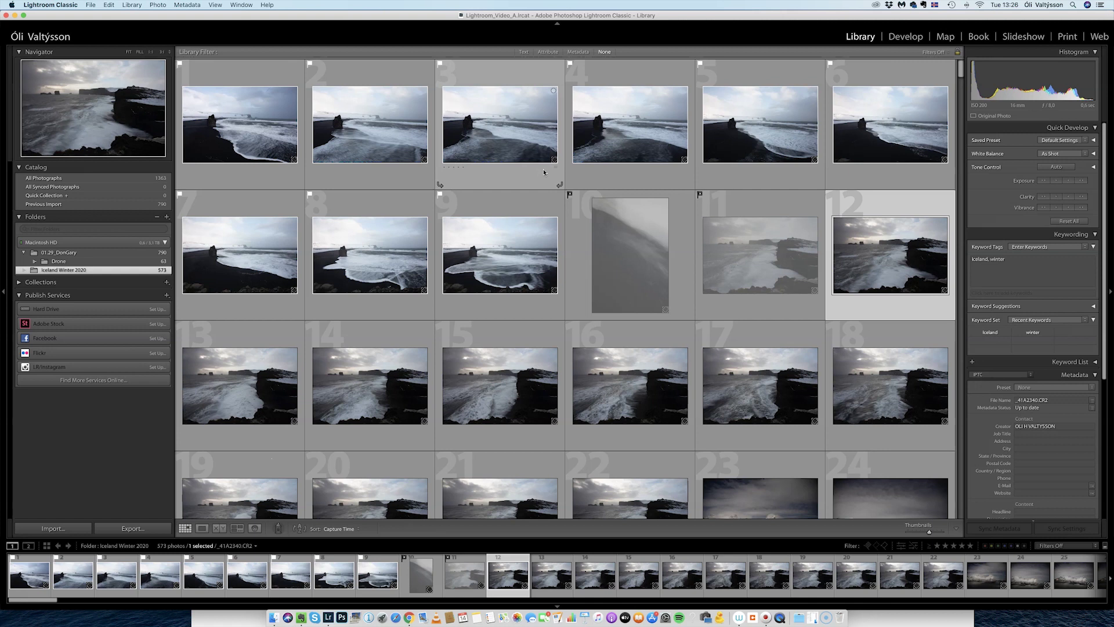
key(shift+x)
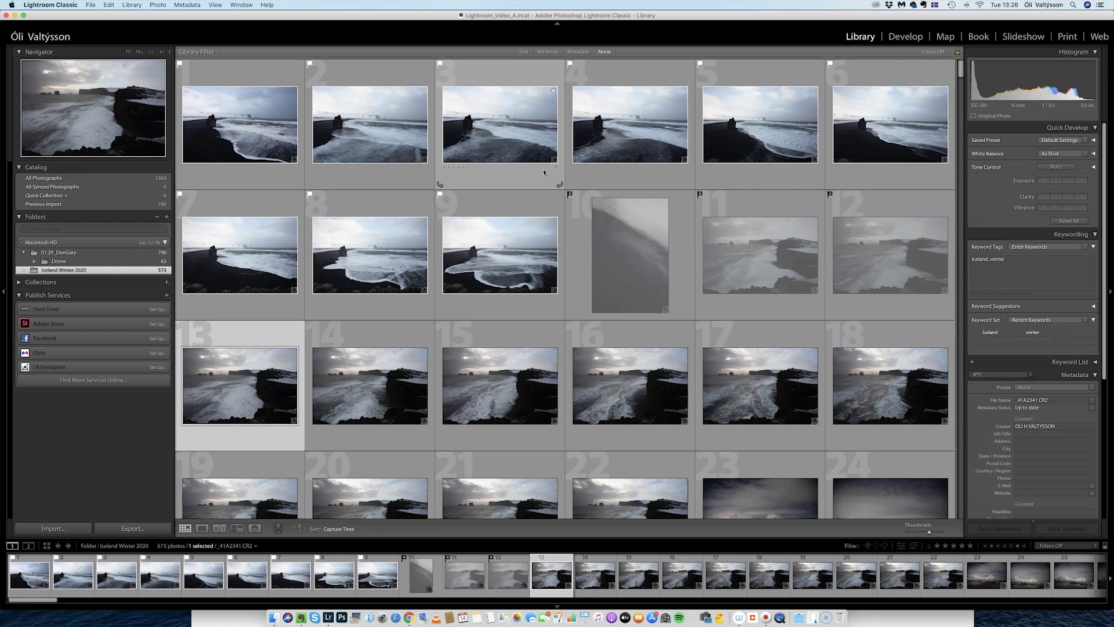
Remove the rejected flags from the eleventh and twelfth photos in the Iceland Winter 2020 folder.
scroll(667, 145, down, 5)
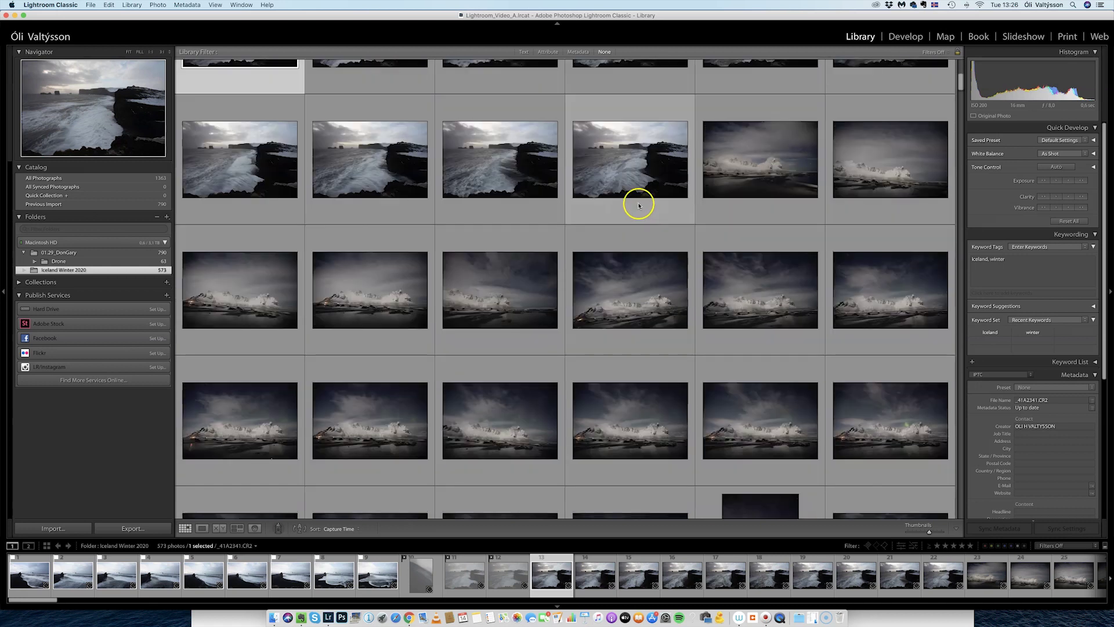
scroll(636, 204, up, 5)
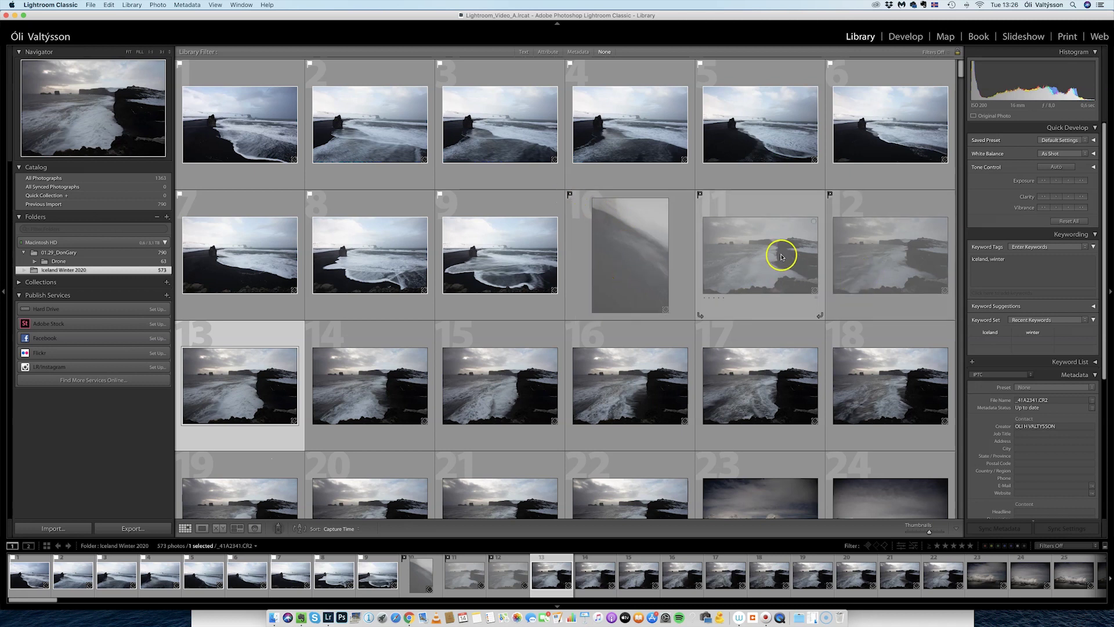
mouse_move(781, 257)
click(738, 255)
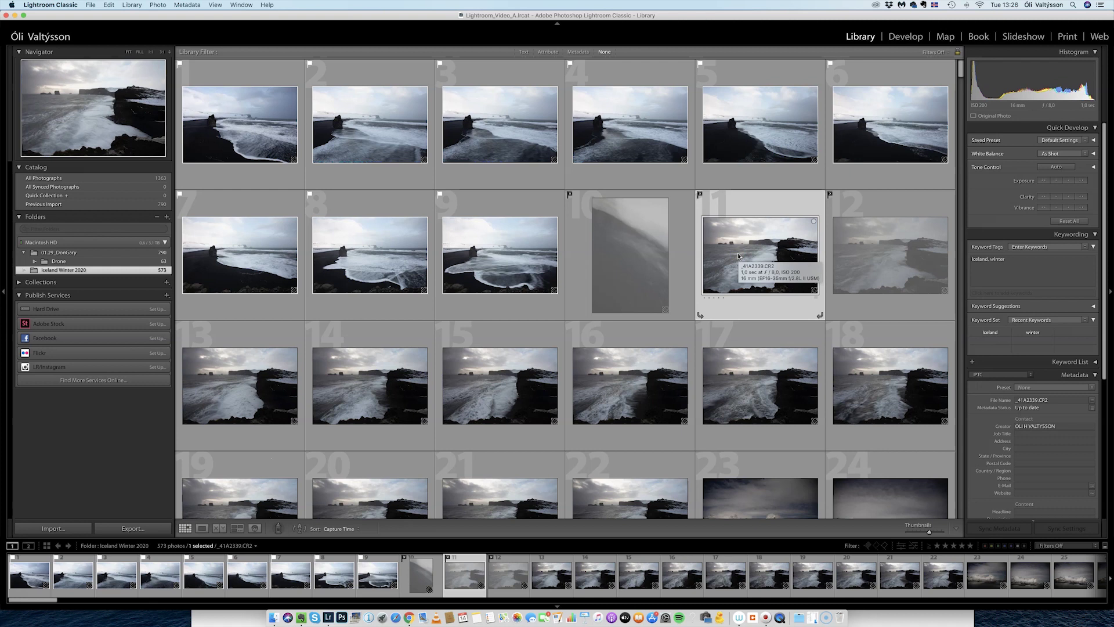
key(Right)
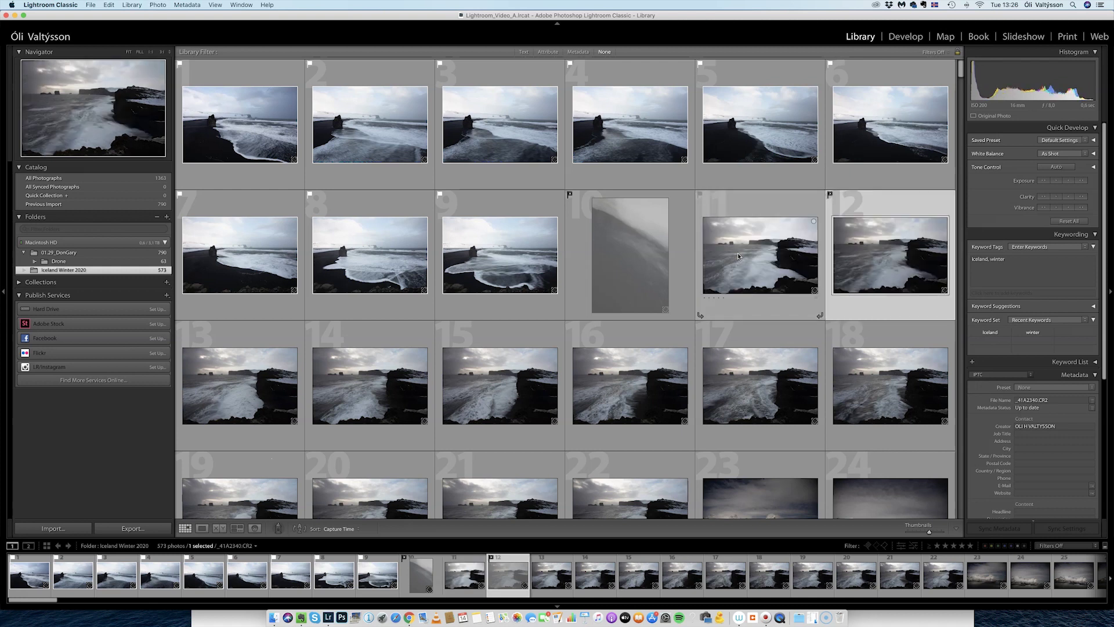
key(Right)
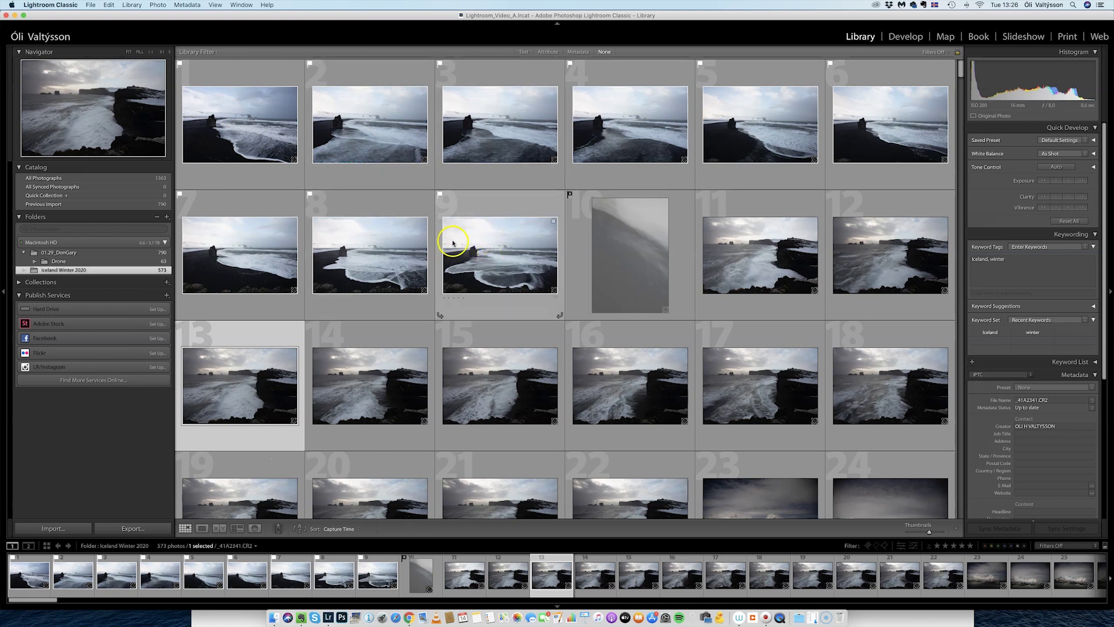
Filter the folder to only picked photos, switch to only rejected photos, and clear the flag filter.
mouse_move(455, 243)
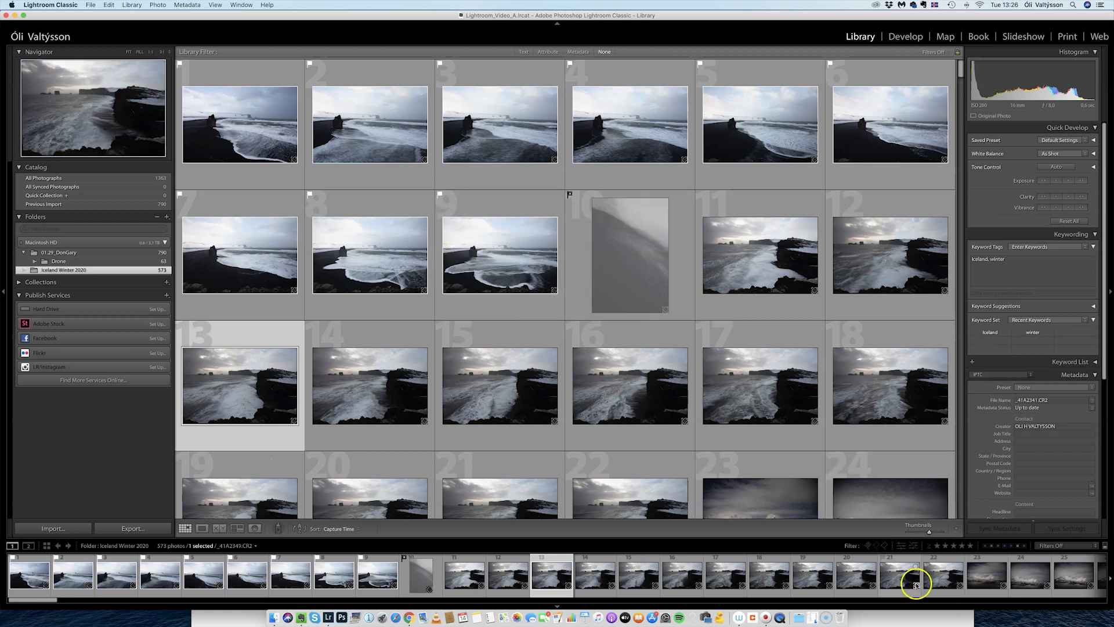
click(867, 546)
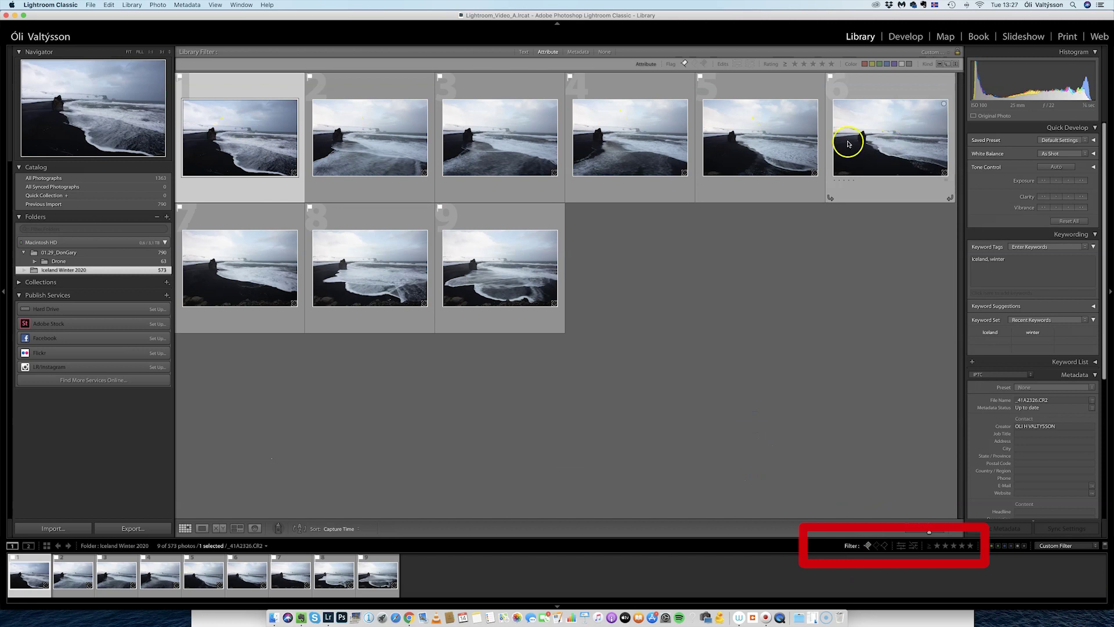
click(868, 545)
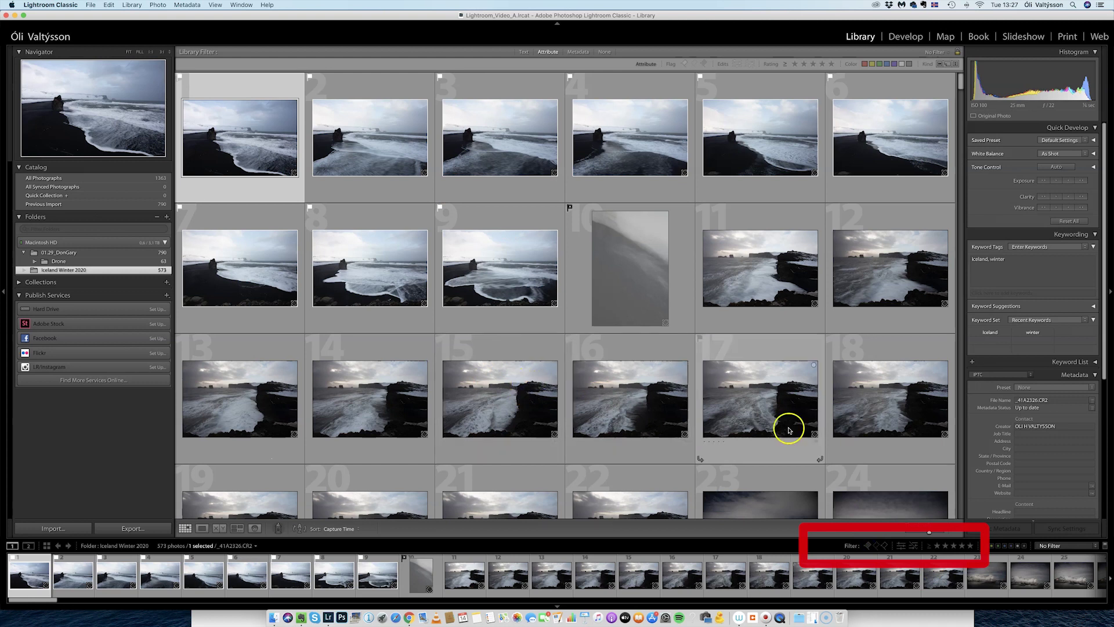
click(885, 546)
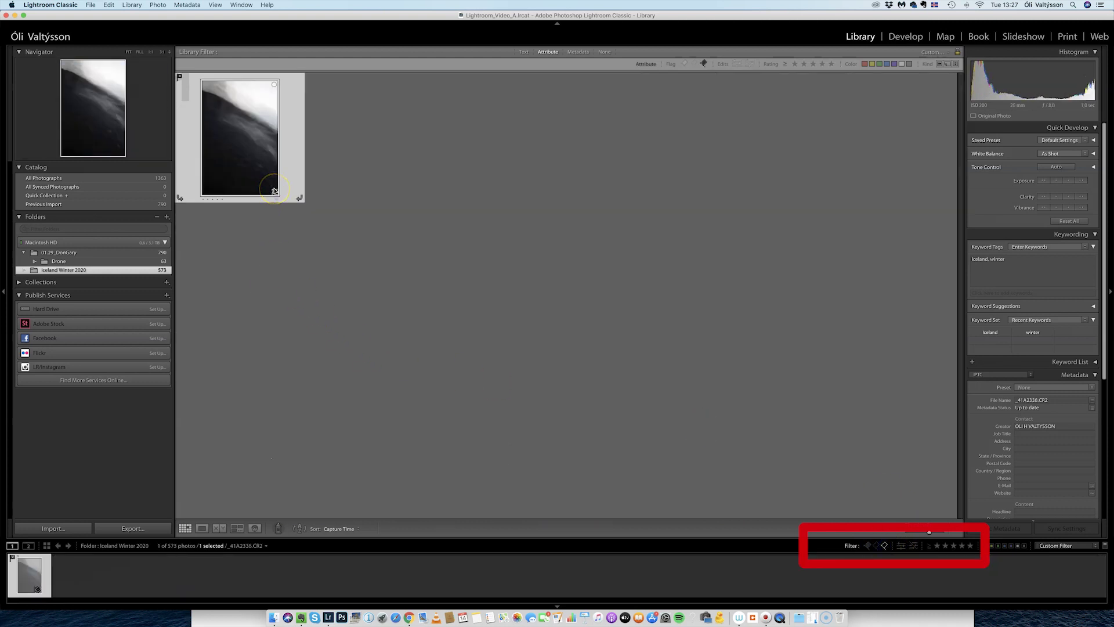
click(886, 547)
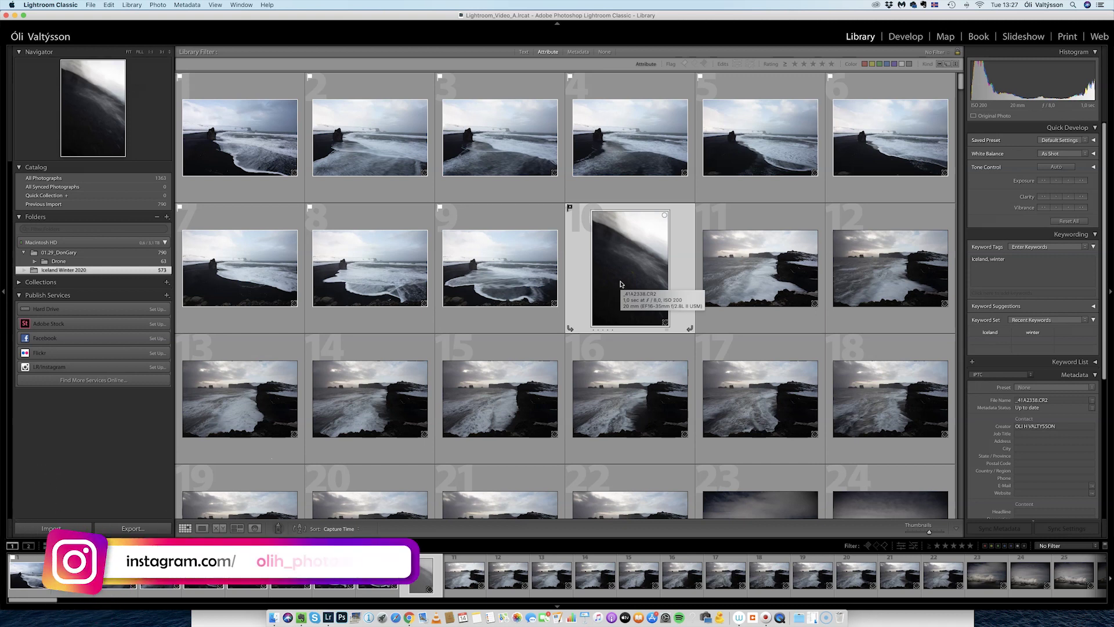
Delete the rejected photo from disk and turn off the library filter.
click(643, 267)
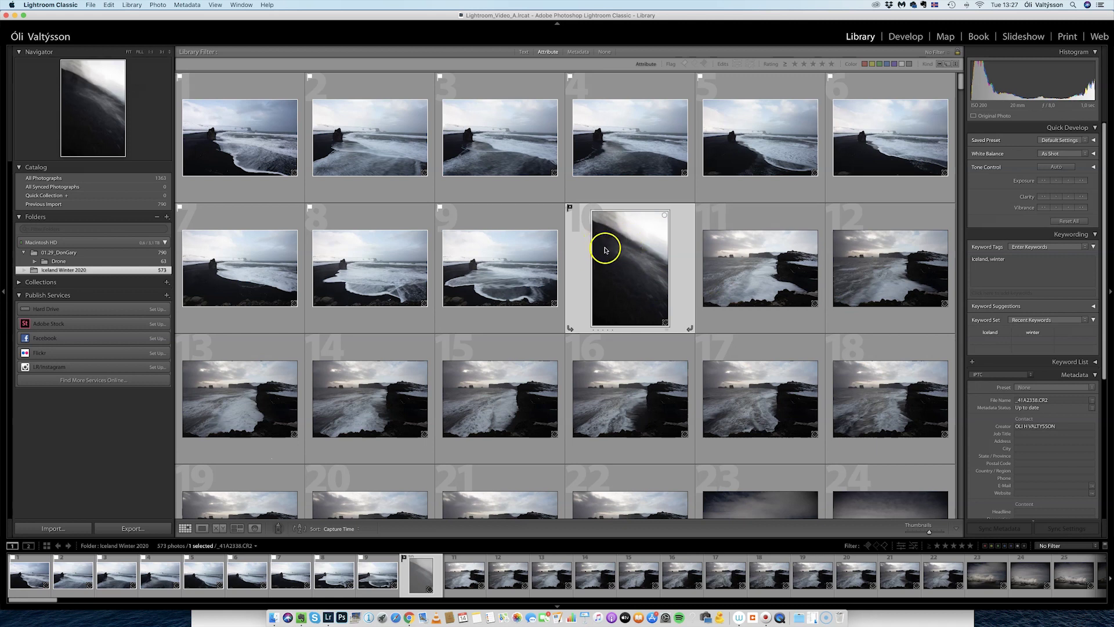
click(158, 5)
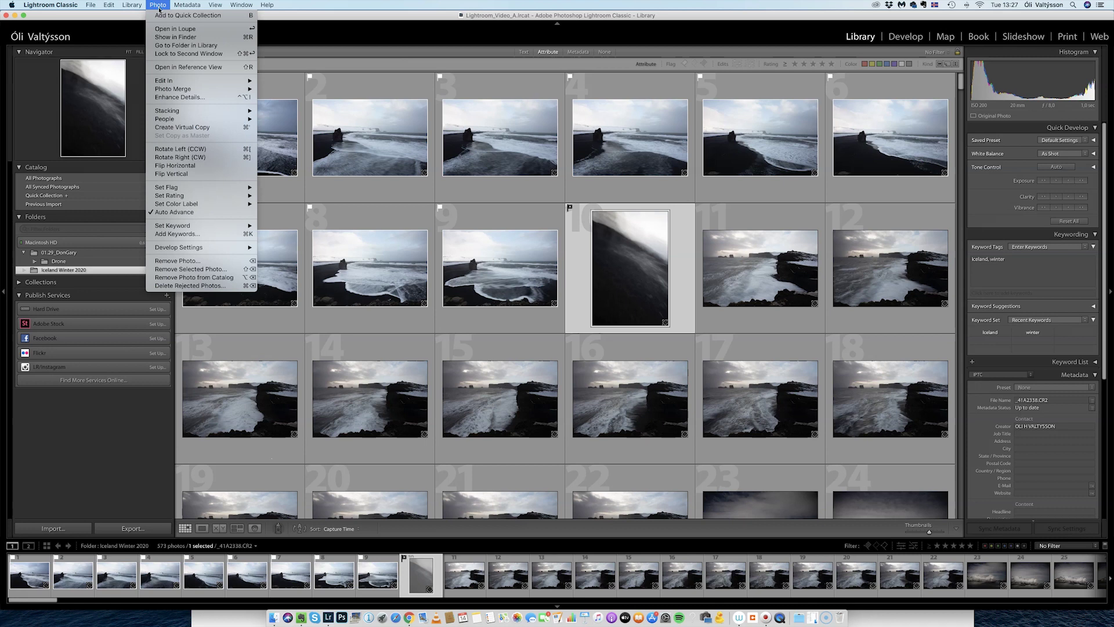
click(183, 288)
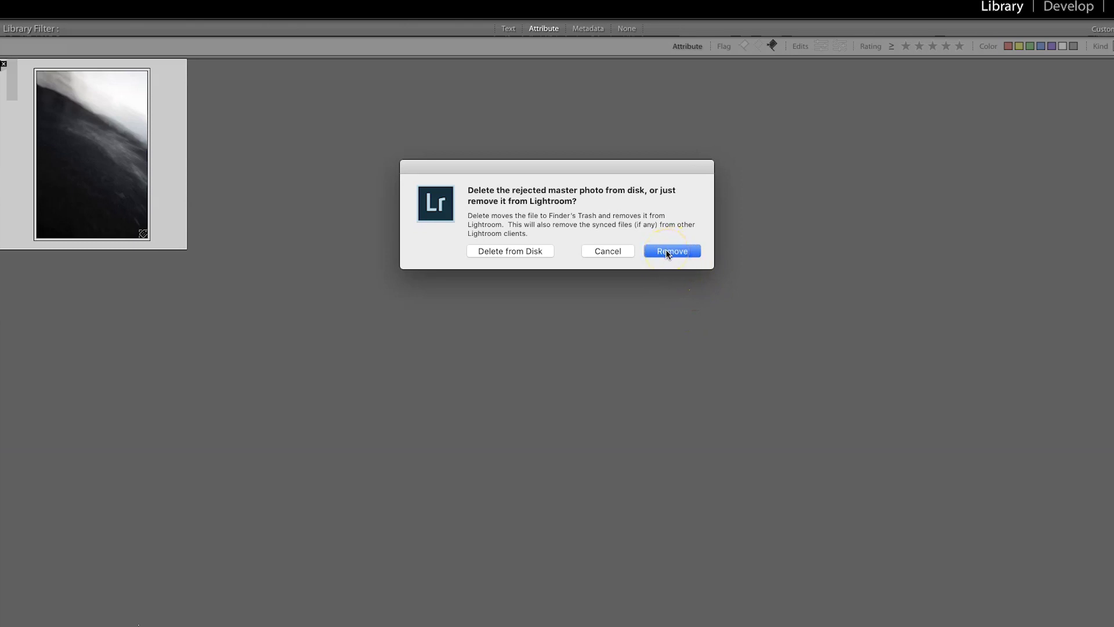
click(502, 251)
key(super+l)
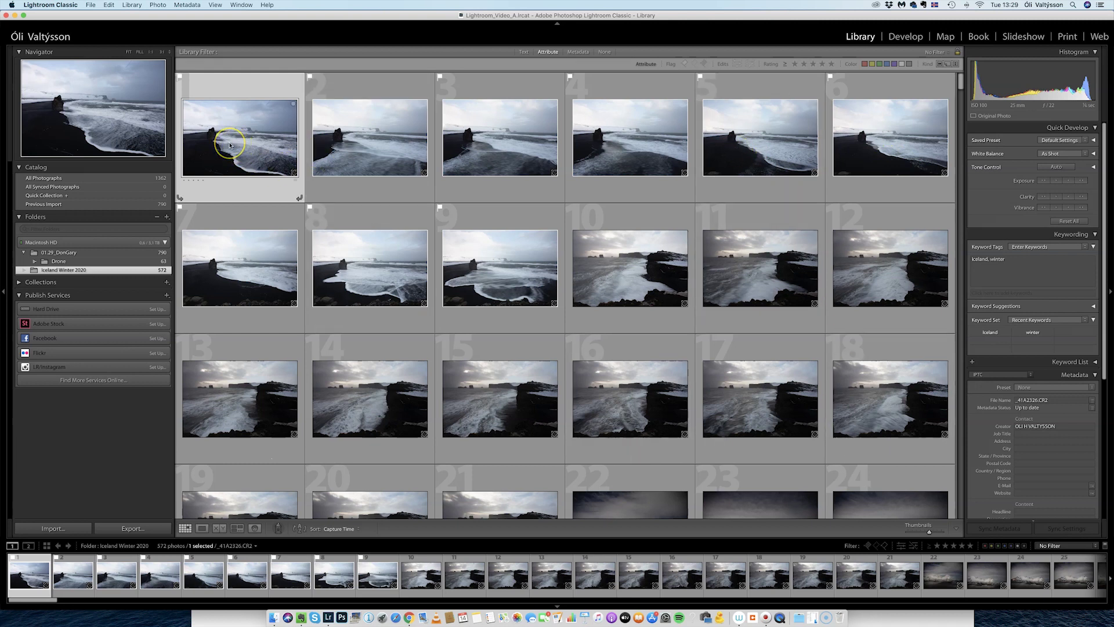
Open the folder's first two photos in Compare view and make the second photo the Select.
shift+click(358, 142)
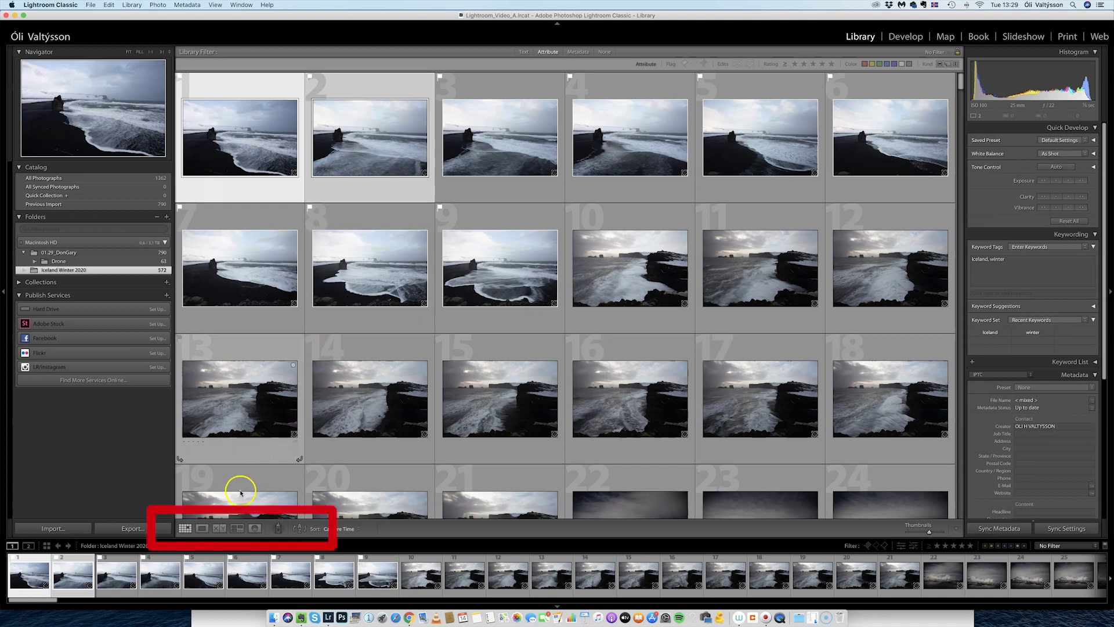
click(220, 529)
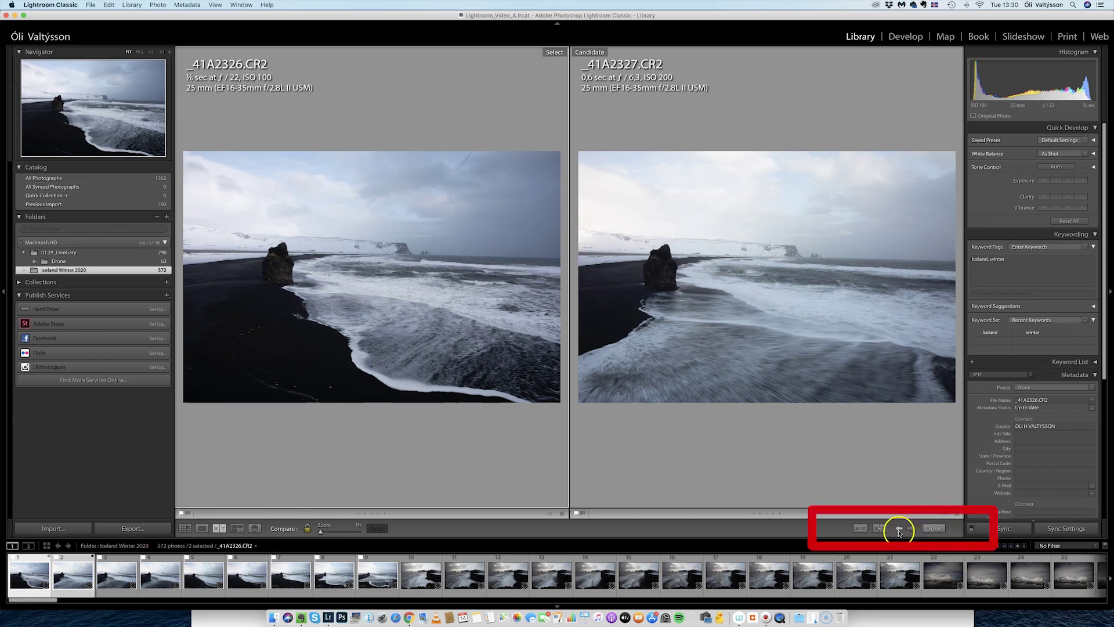
click(879, 528)
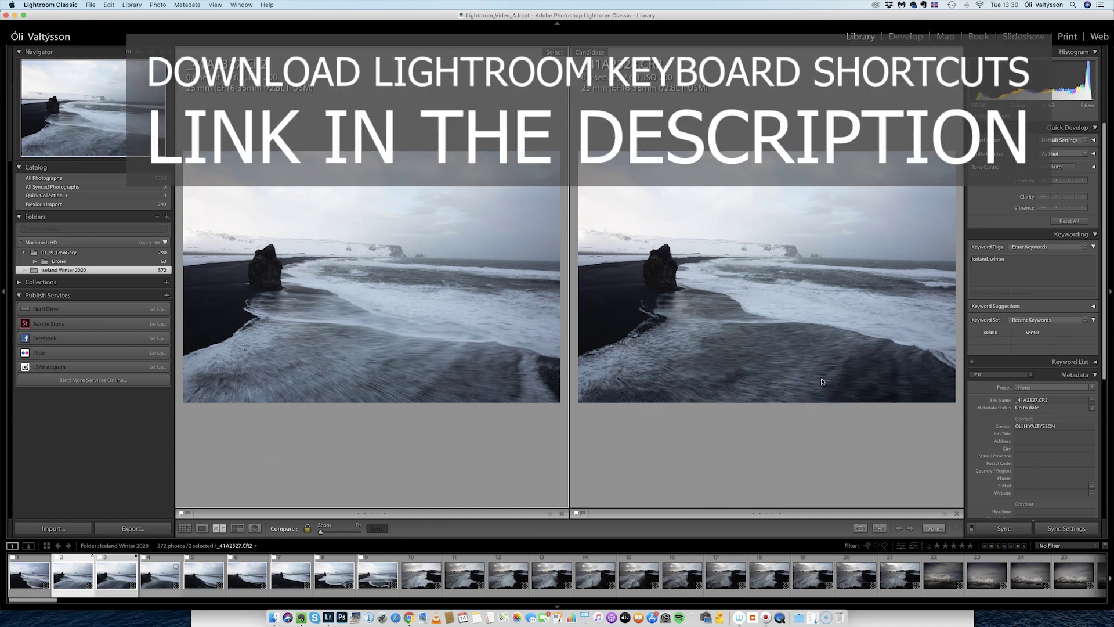
Step through the following candidates against the Select and make _41A2333.CR2 the new Select.
key(Right)
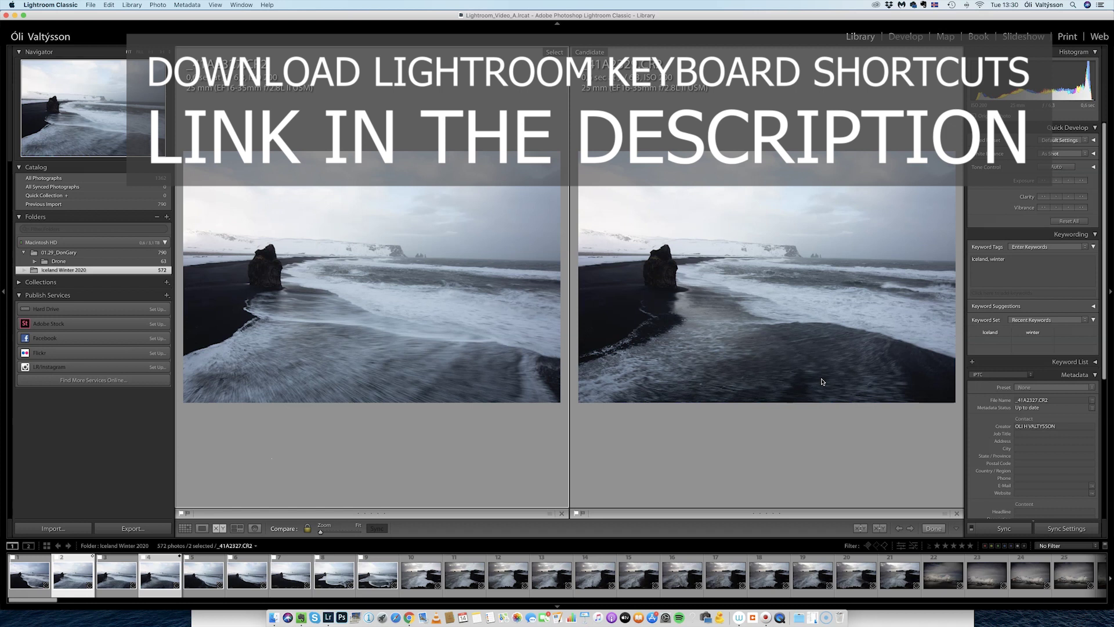
key(Right)
key(Left)
key(Left)
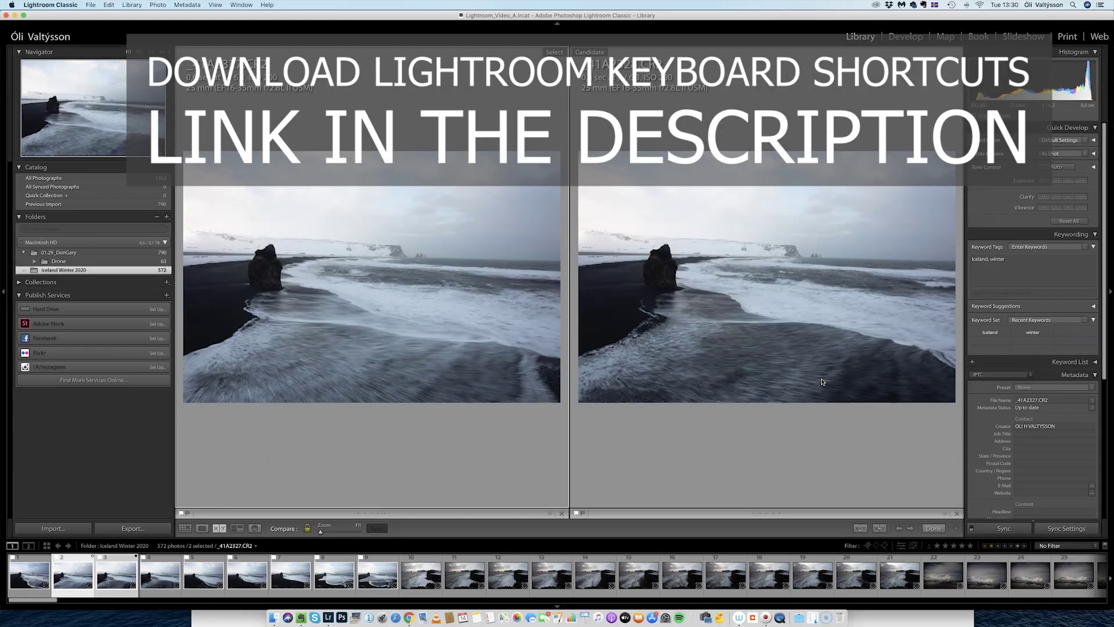
key(Right)
key(Right)
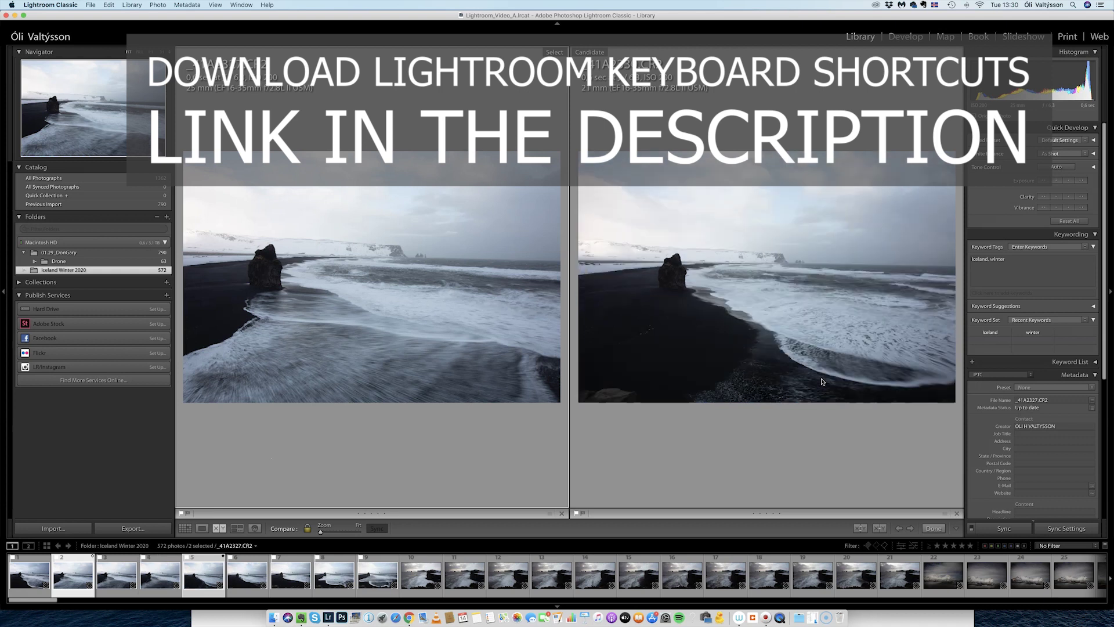
key(Right)
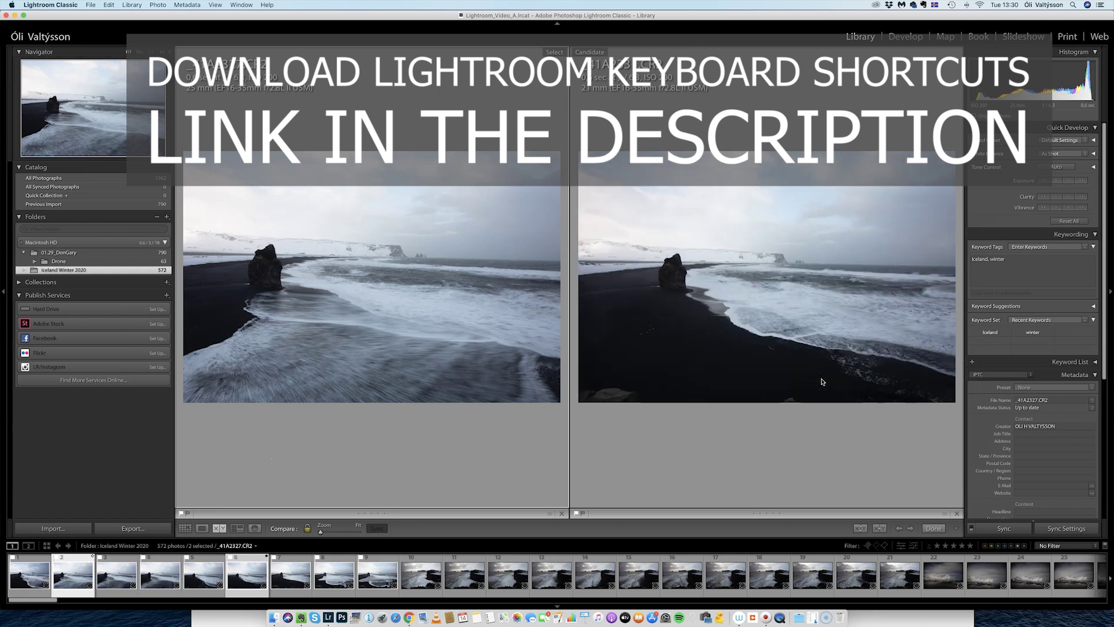
key(Right)
key(Right)
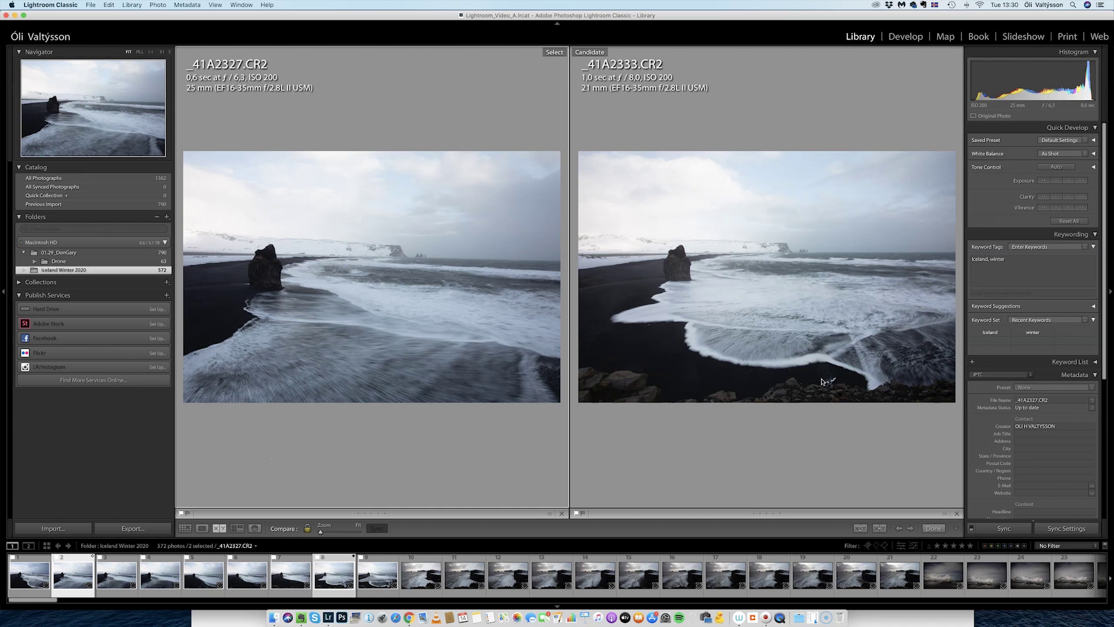
click(879, 529)
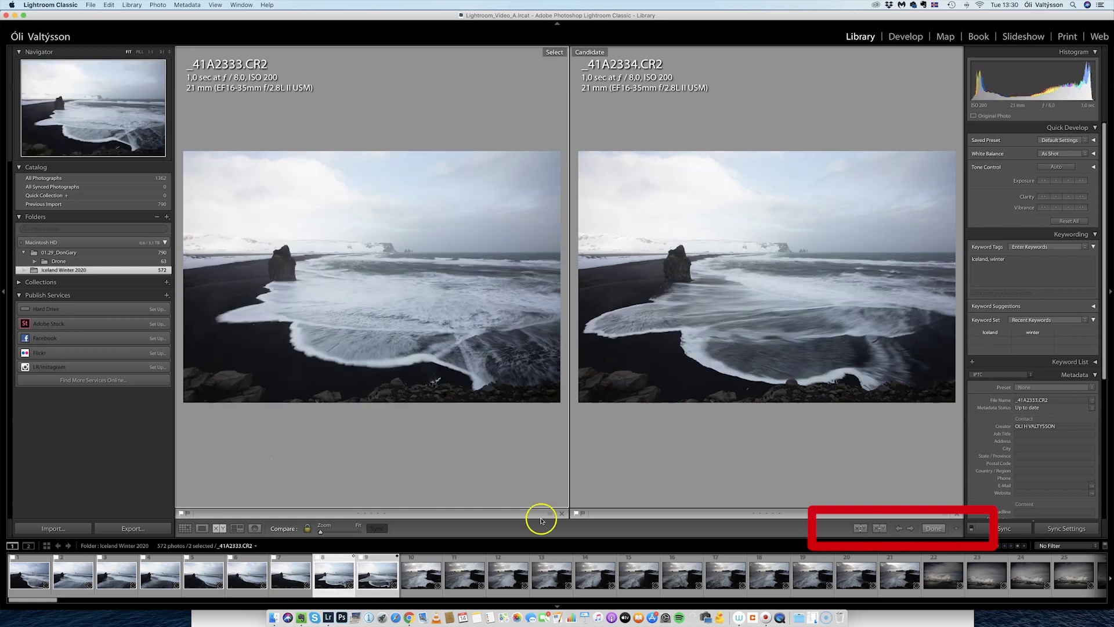
Check the neighbouring candidates against _41A2333.CR2 and make _41A2334.CR2 the Select.
key(Right)
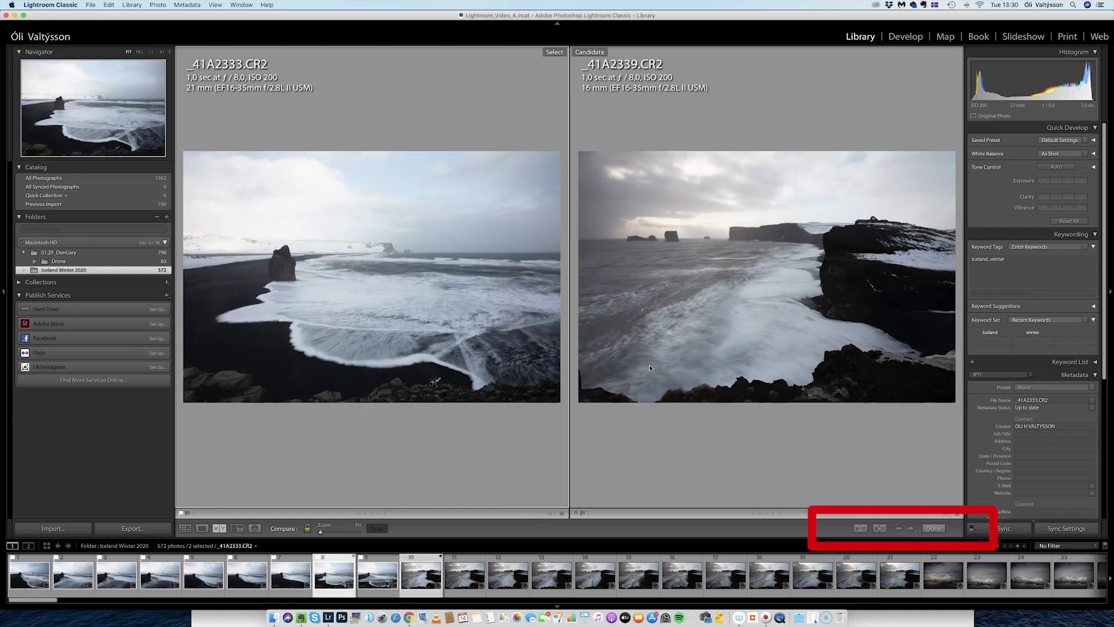
key(Left)
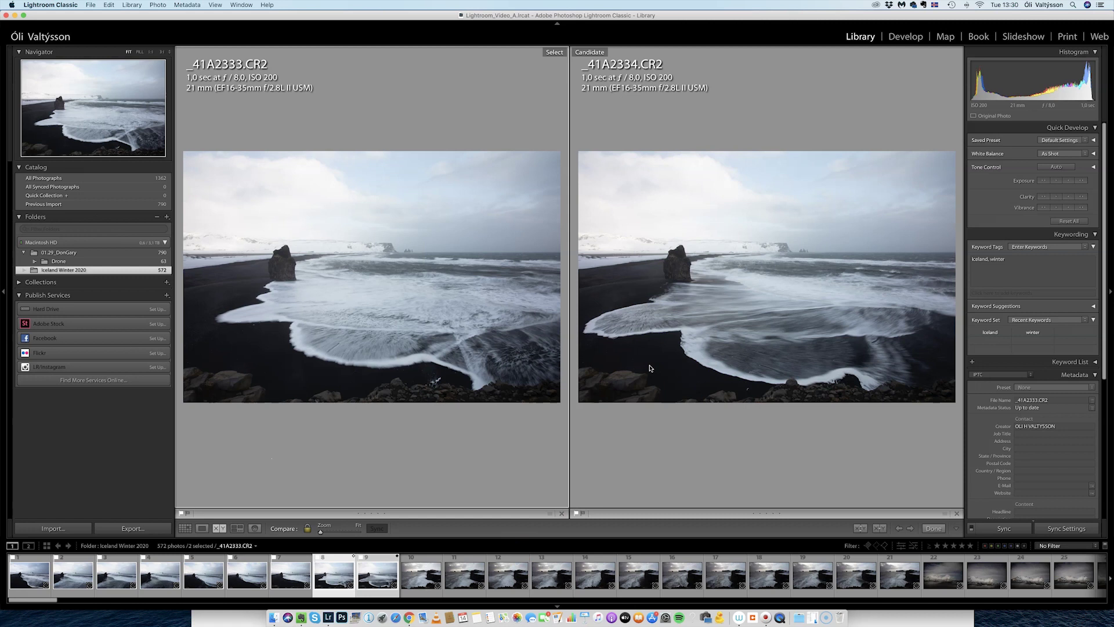
click(879, 528)
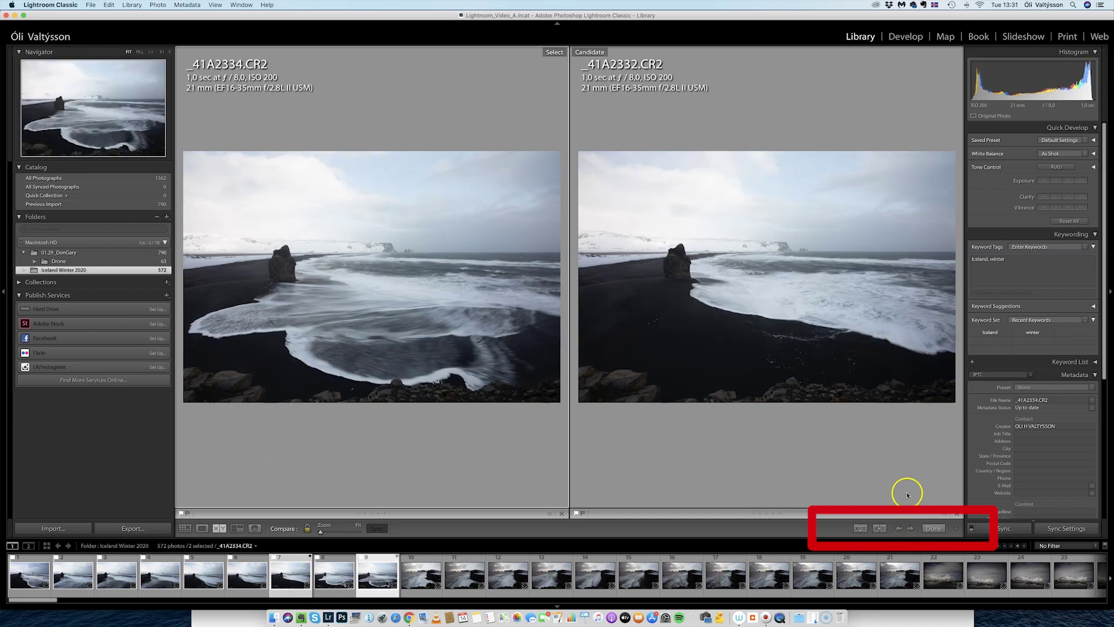
Examine the wave and beach details of _41A2334.CR2 and _41A2332.CR2 magnified side by side, and return both to fit.
click(348, 294)
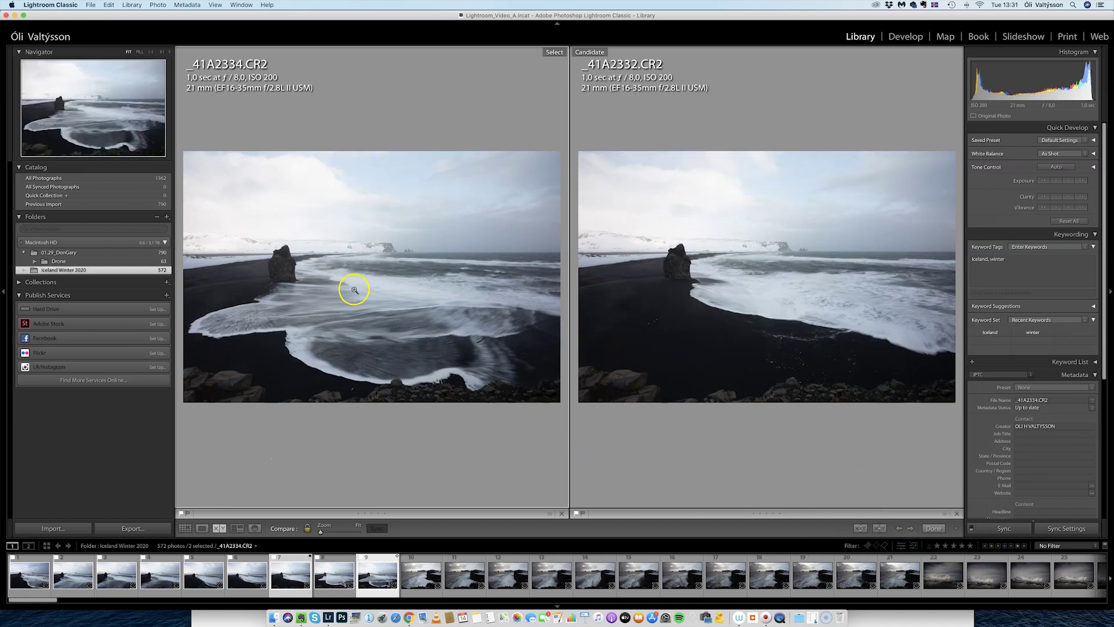
click(403, 324)
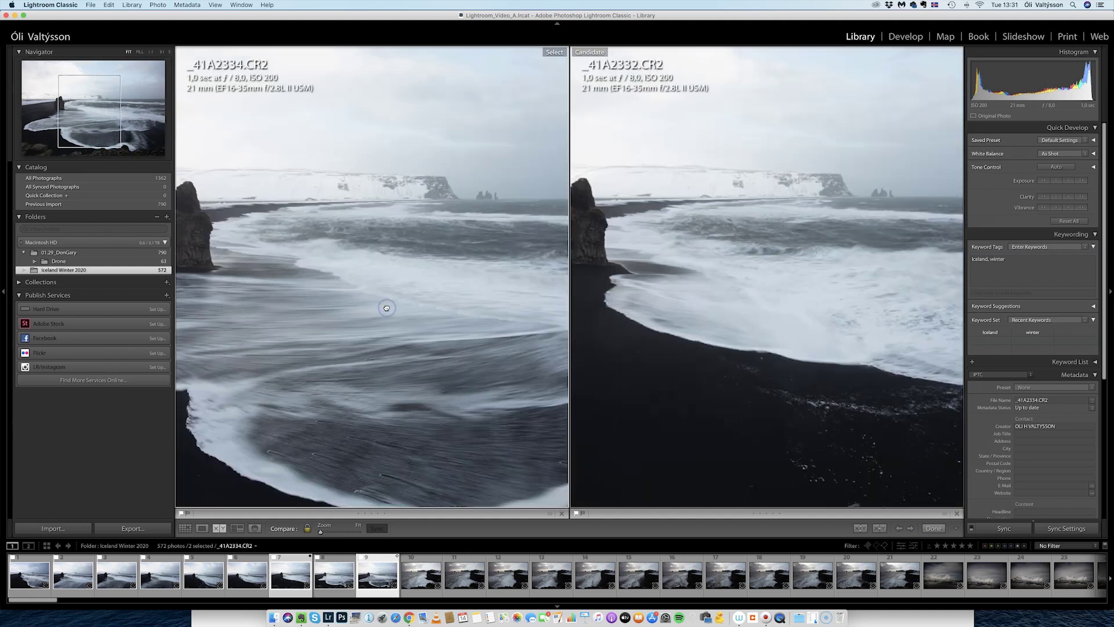
click(351, 334)
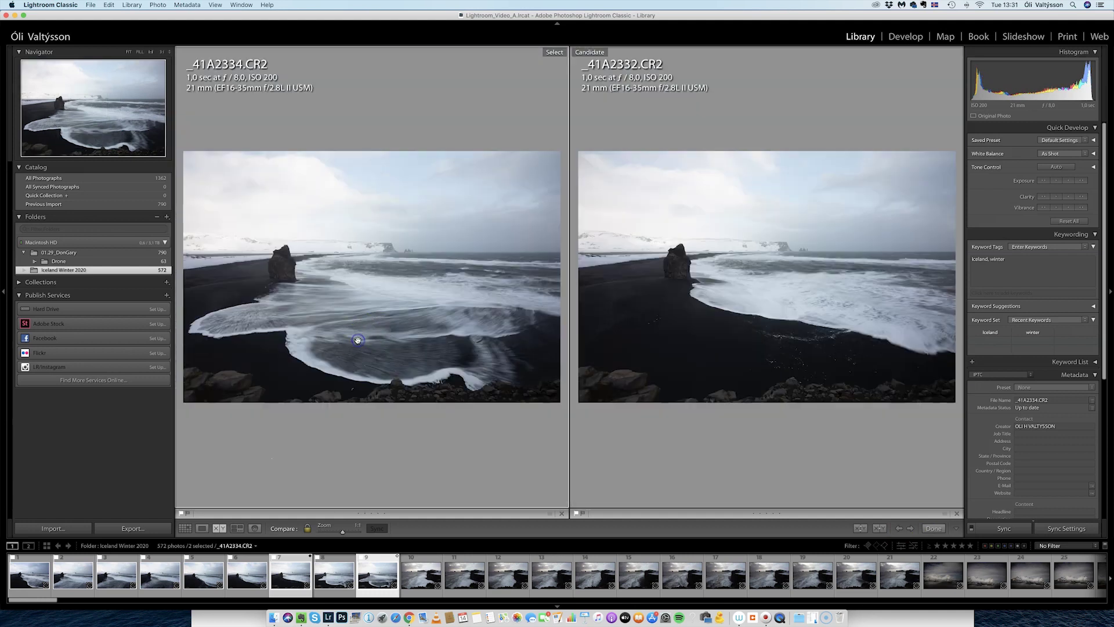
click(415, 376)
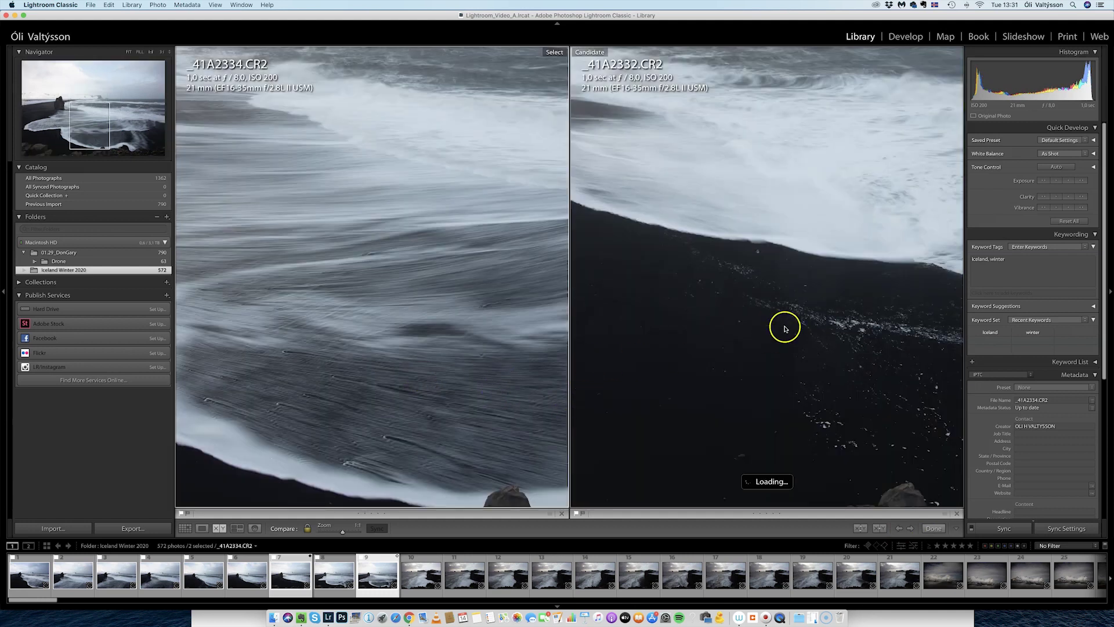
drag(381, 398, 408, 309)
drag(313, 401, 458, 381)
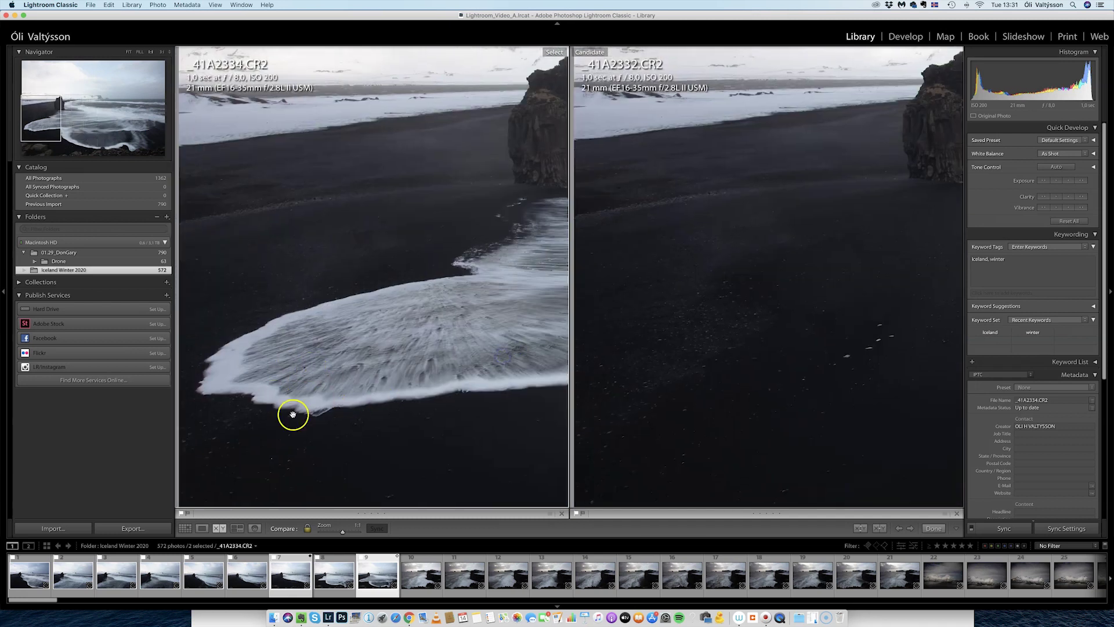
drag(490, 291, 298, 413)
click(436, 373)
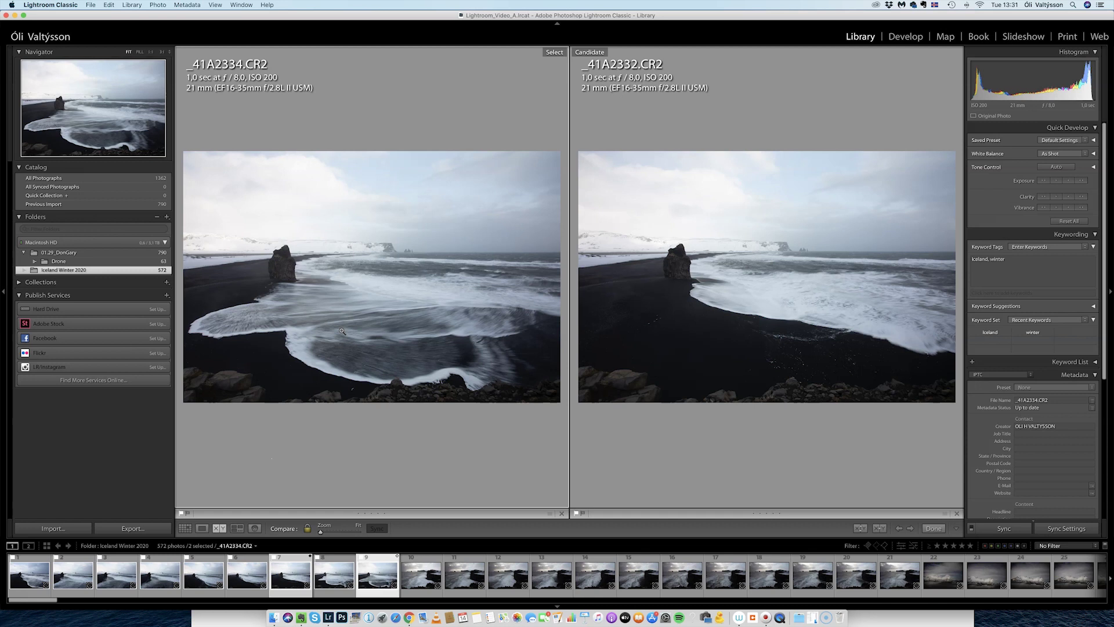
Rate _41A2334.CR2 two stars and return to Grid view with the seventh photo active.
key(2)
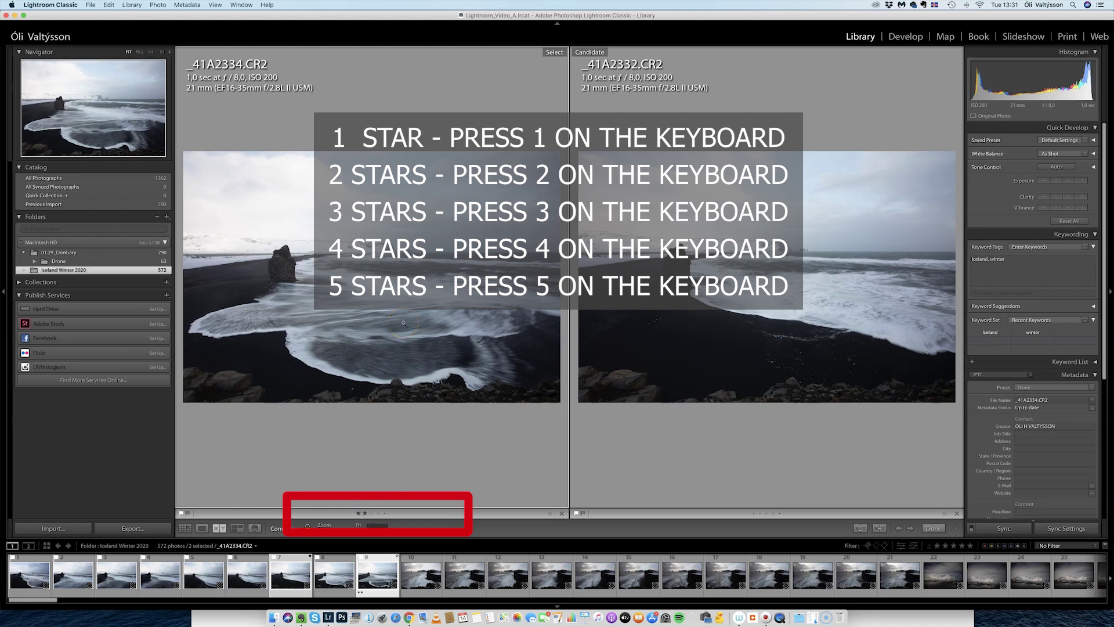
key(g)
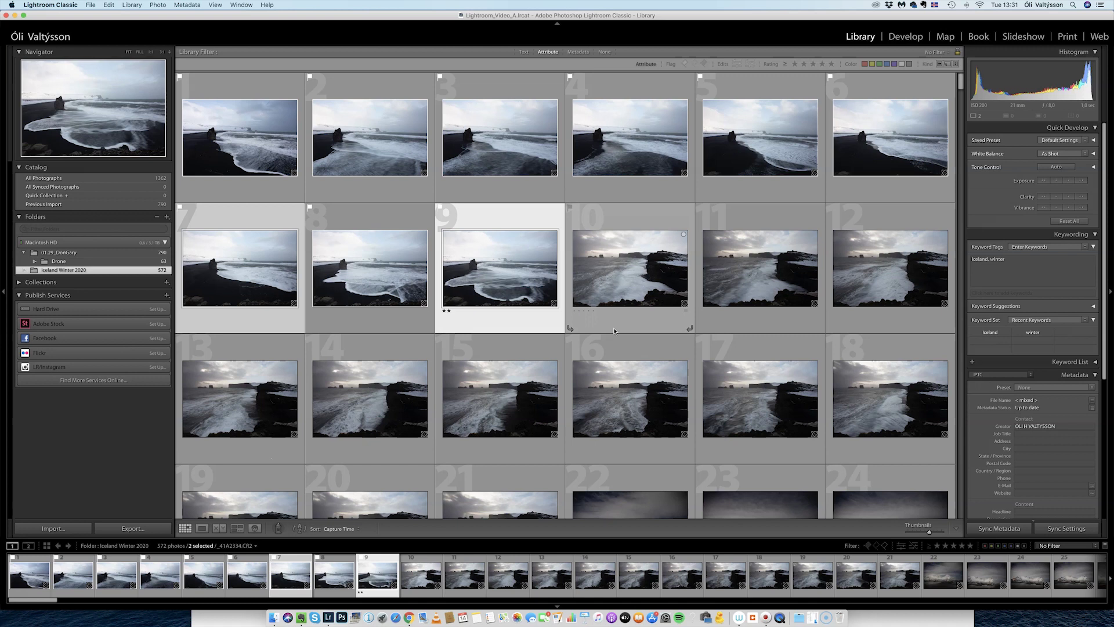
key(super+Left)
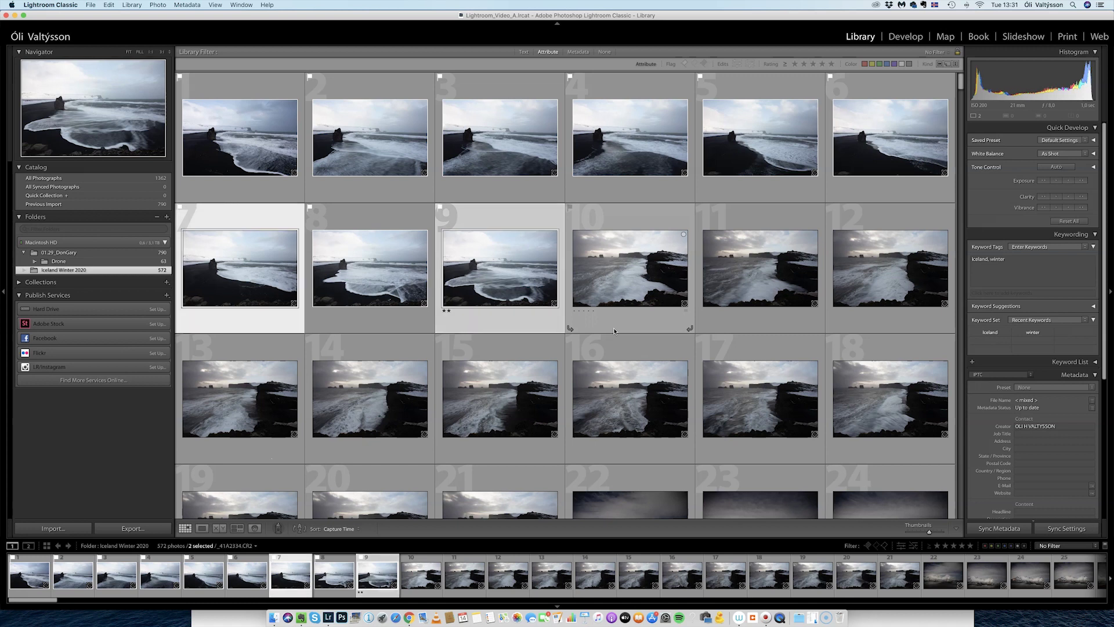
Move from the tenth photo to the twelfth, _41A2341.CR2, and rate it two stars.
key(super+Right)
click(642, 294)
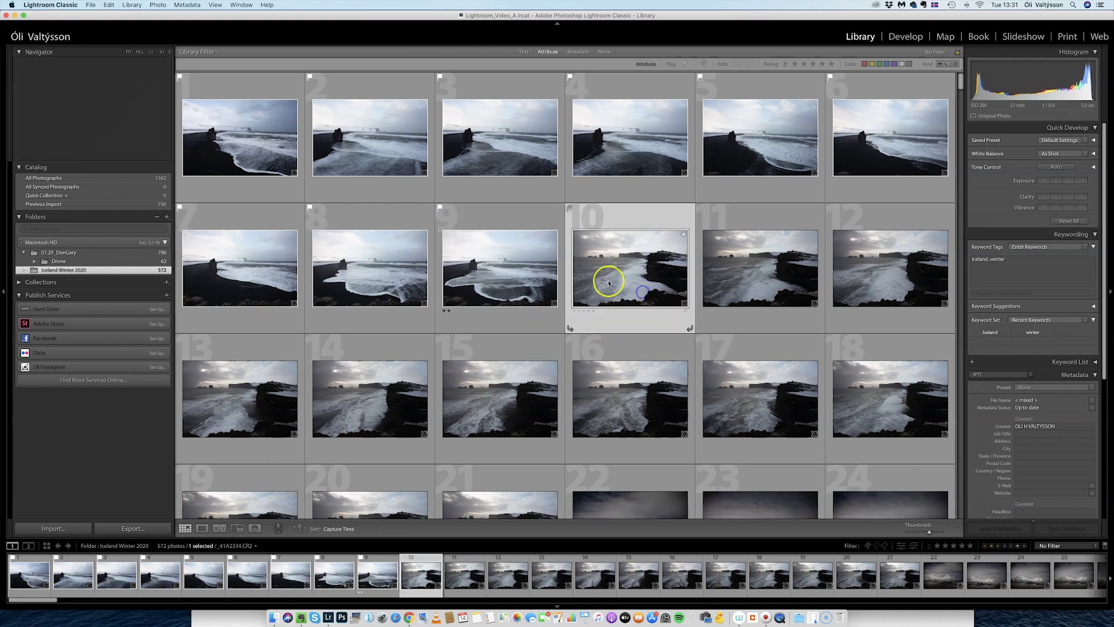
key(Right)
key(Right)
key(Right)
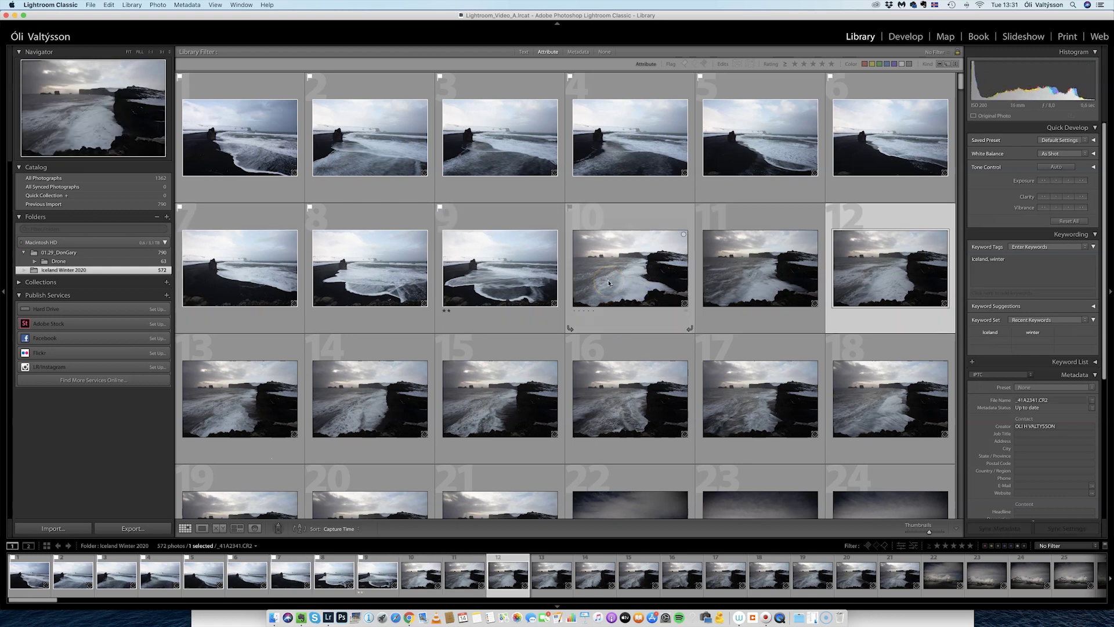
key(2)
Move along the cliff-and-surf series and rate the 18th photo two stars.
key(Right)
key(Right)
key(Right)
key(Right)
key(Right)
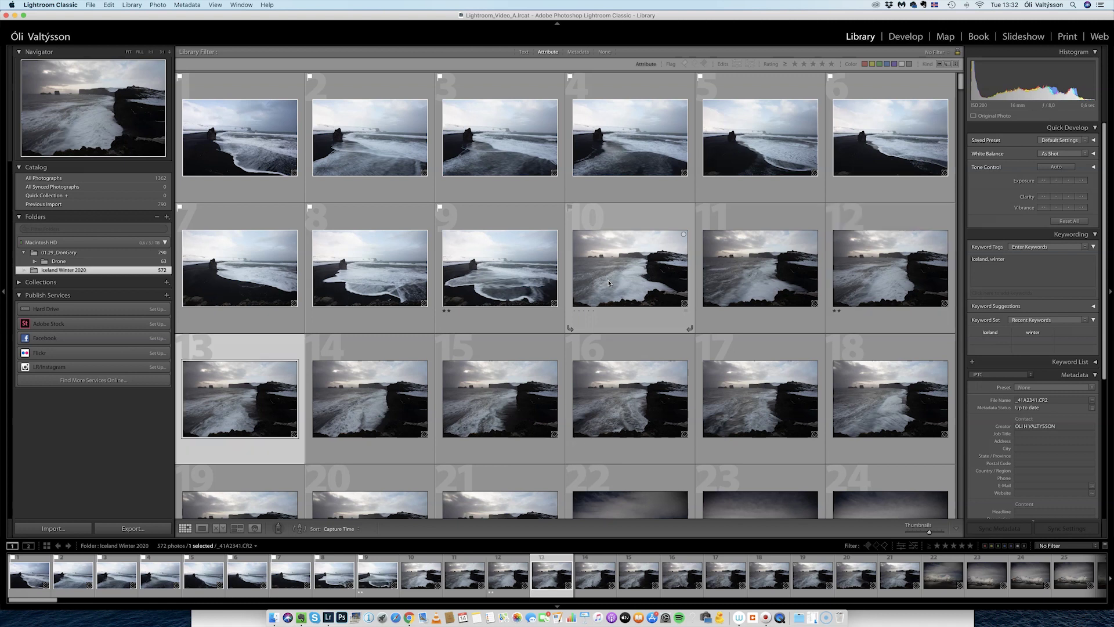
key(Right)
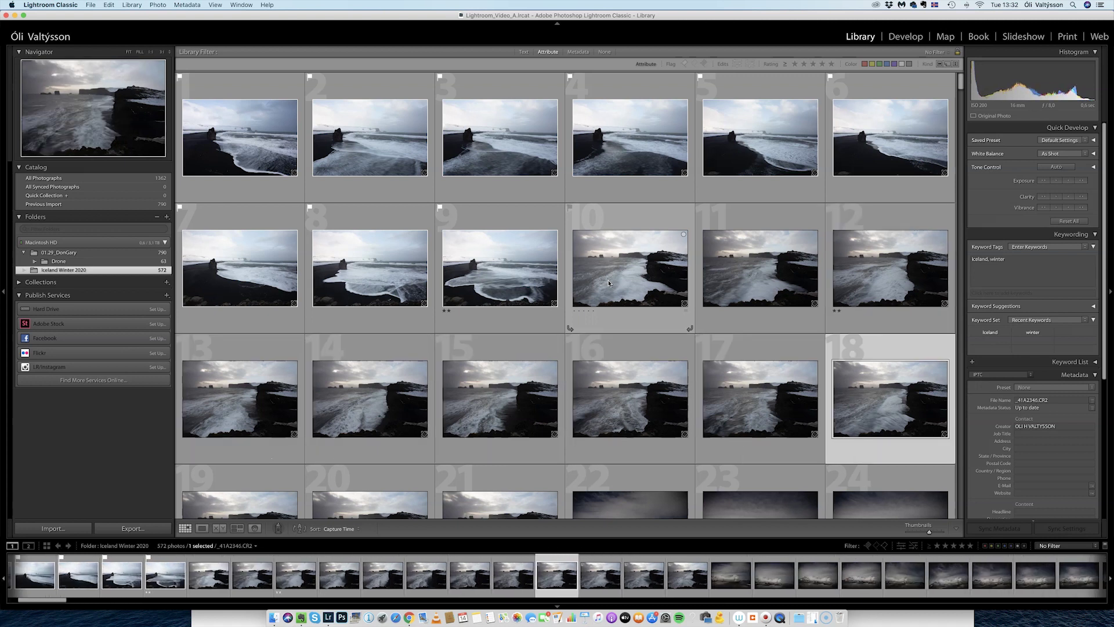
key(2)
Go through the snowy mountain night shots and rate the 45th photo, _41A2387.CR2, two stars.
key(Right)
key(Right)
key(Down)
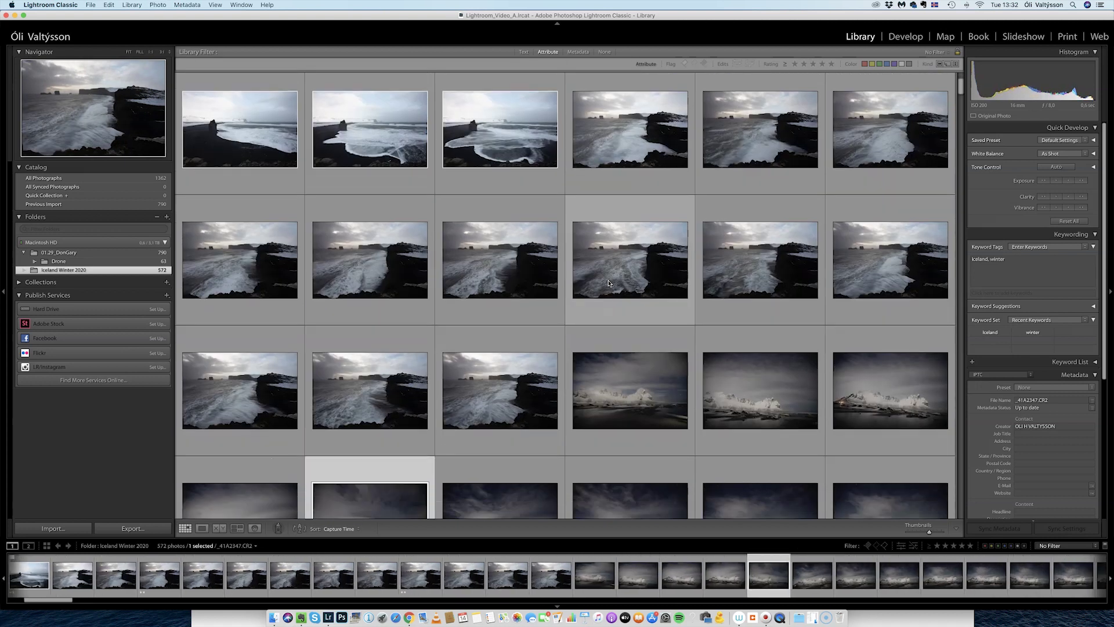
key(Right)
key(Right)
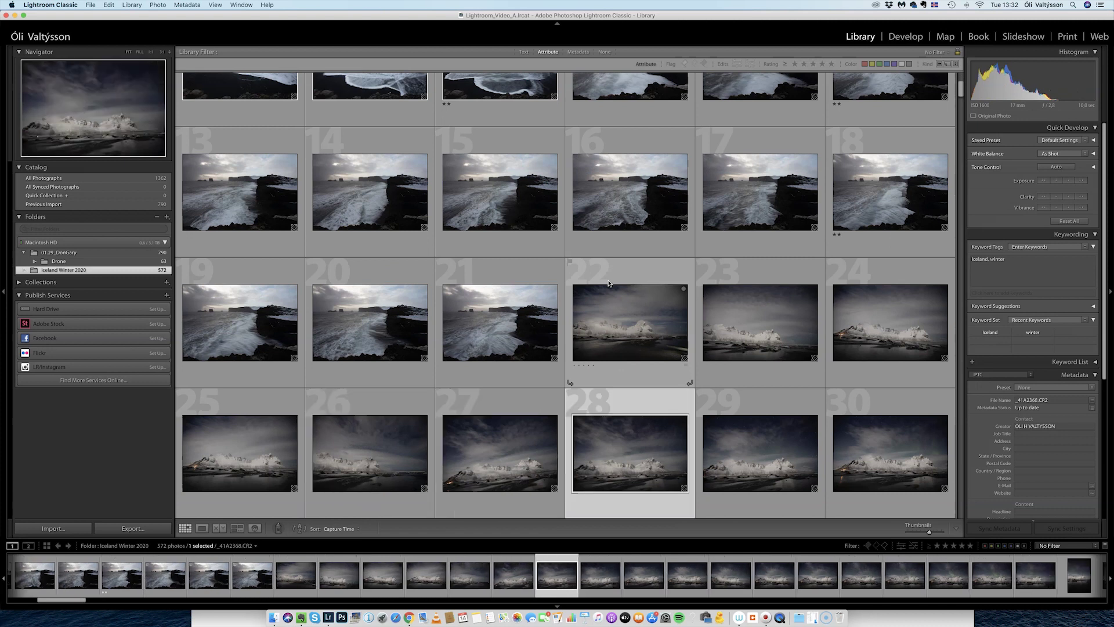
key(Up)
key(Down)
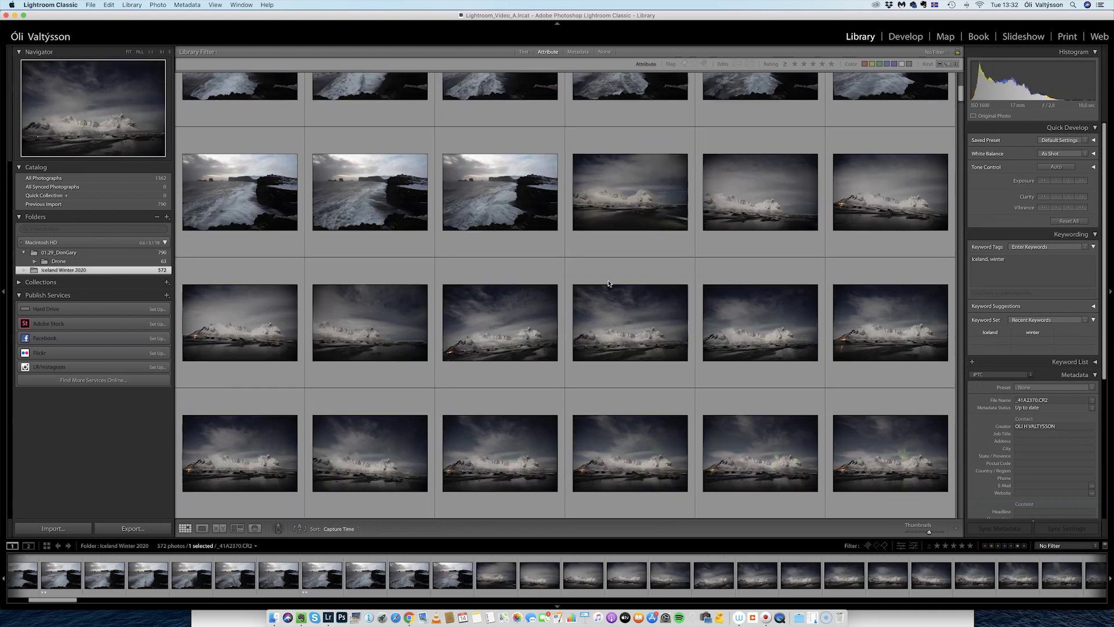
key(Down)
key(Down)
key(Up)
key(Down)
key(Down)
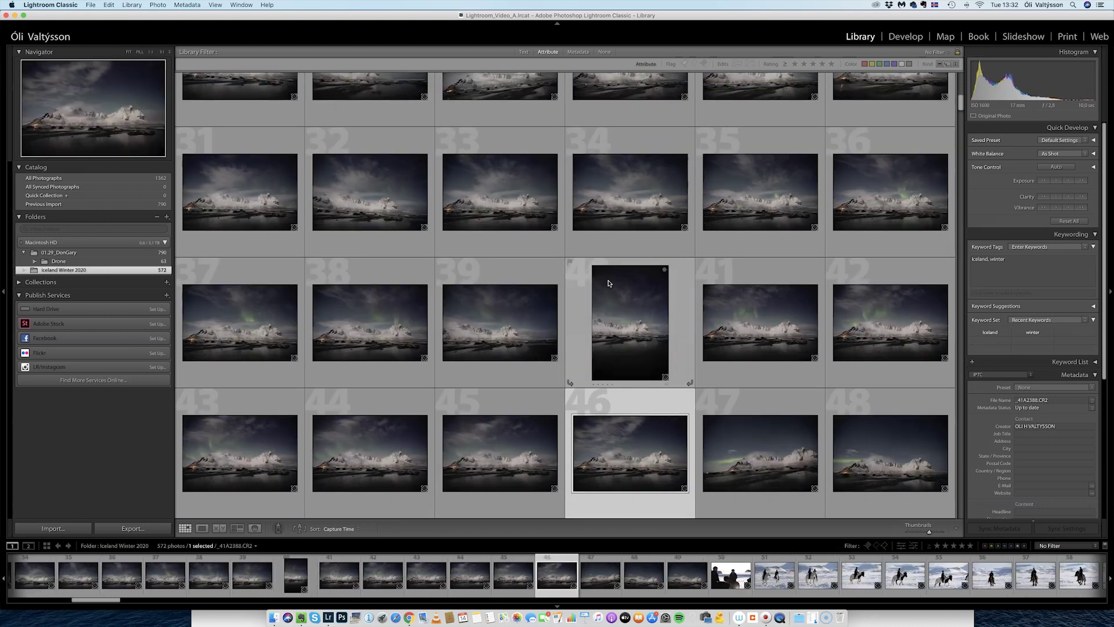
key(Left)
key(2)
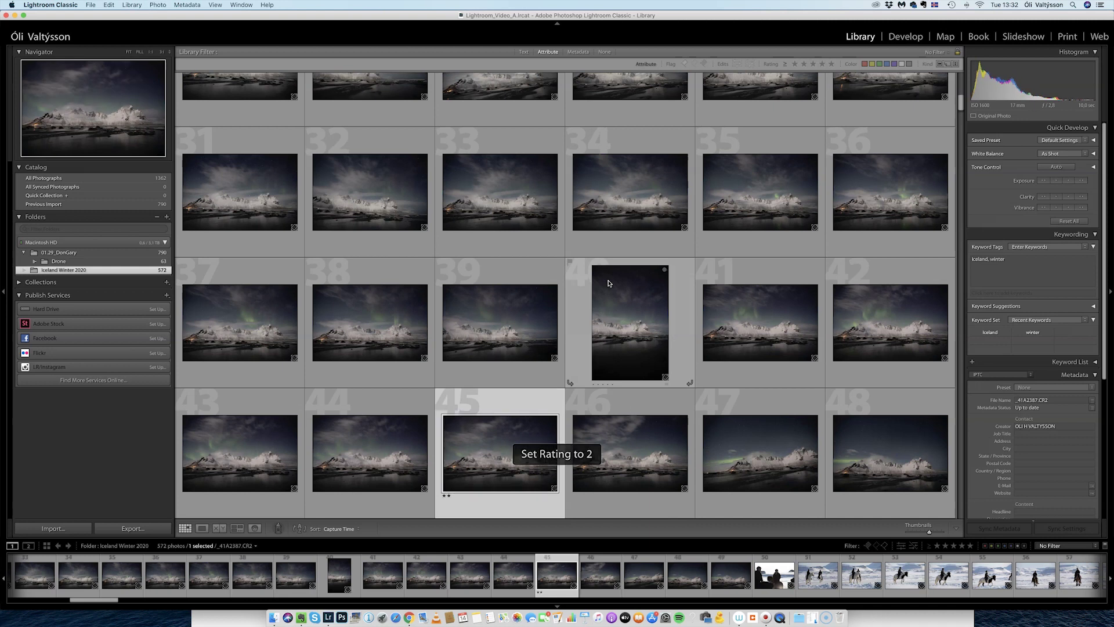
Glance ahead at the horse photos, return to the northern lights series, and open the 38th photo in Loupe view.
key(Right)
key(Down)
key(Down)
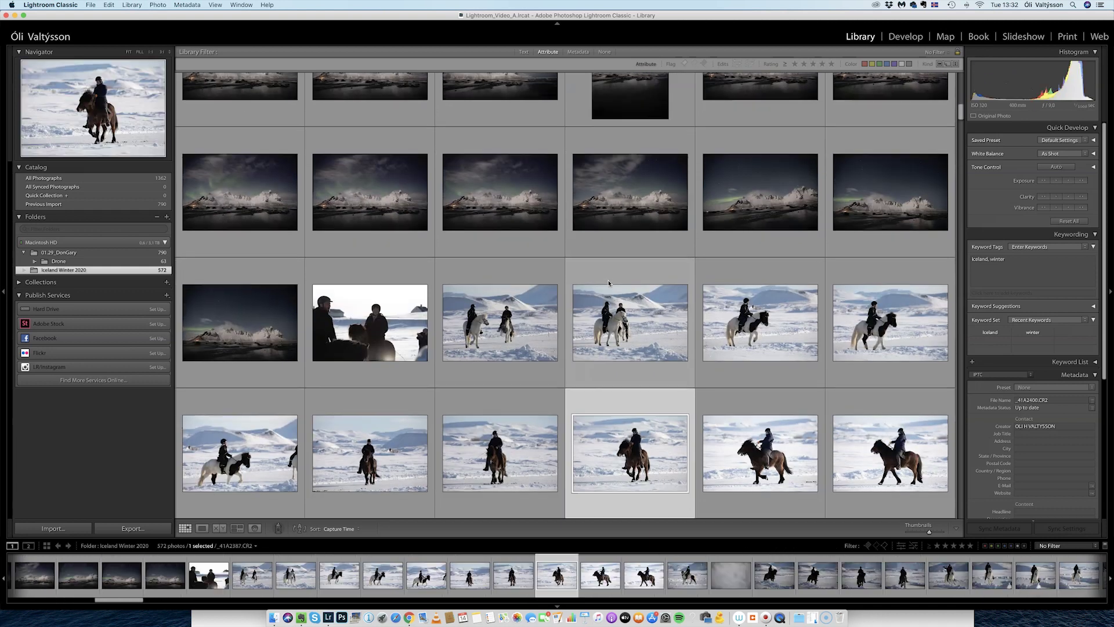
key(Up)
key(j)
key(Up)
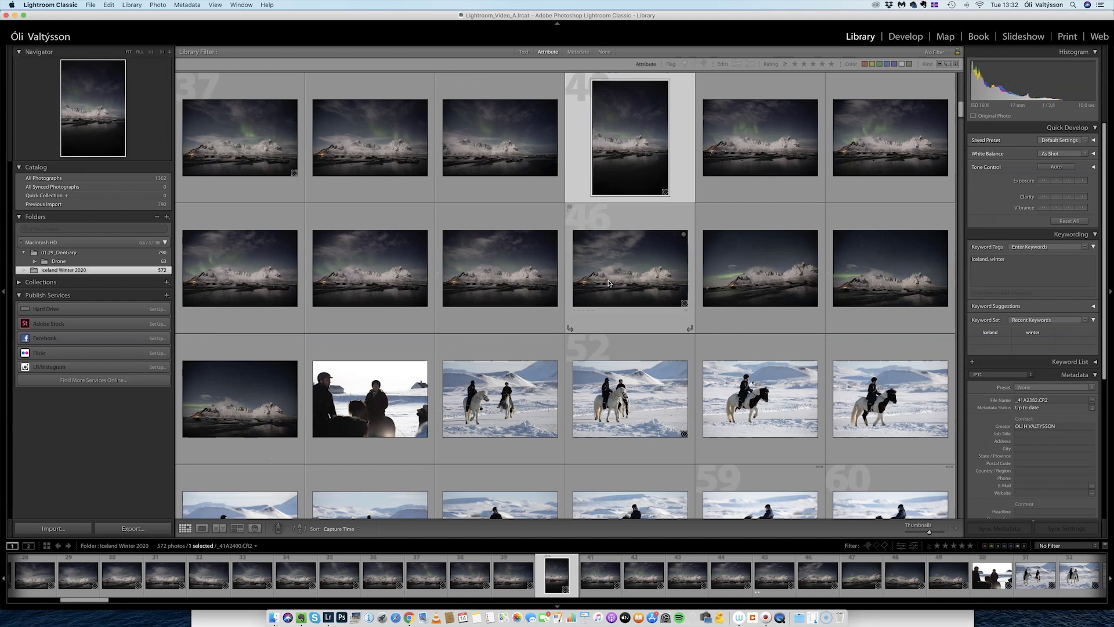
click(380, 159)
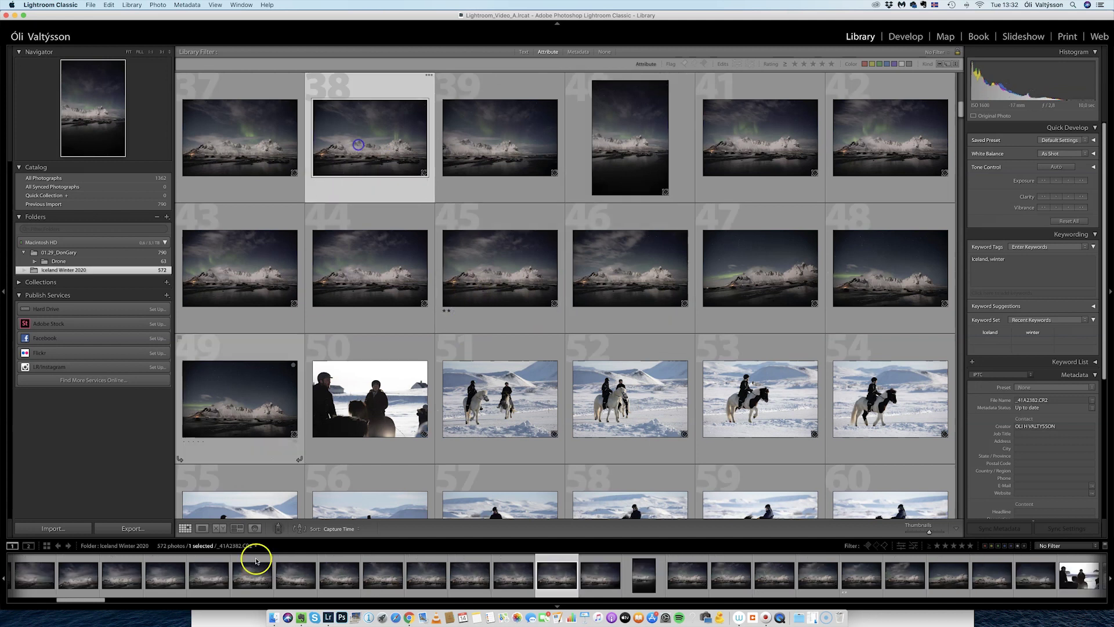
click(202, 529)
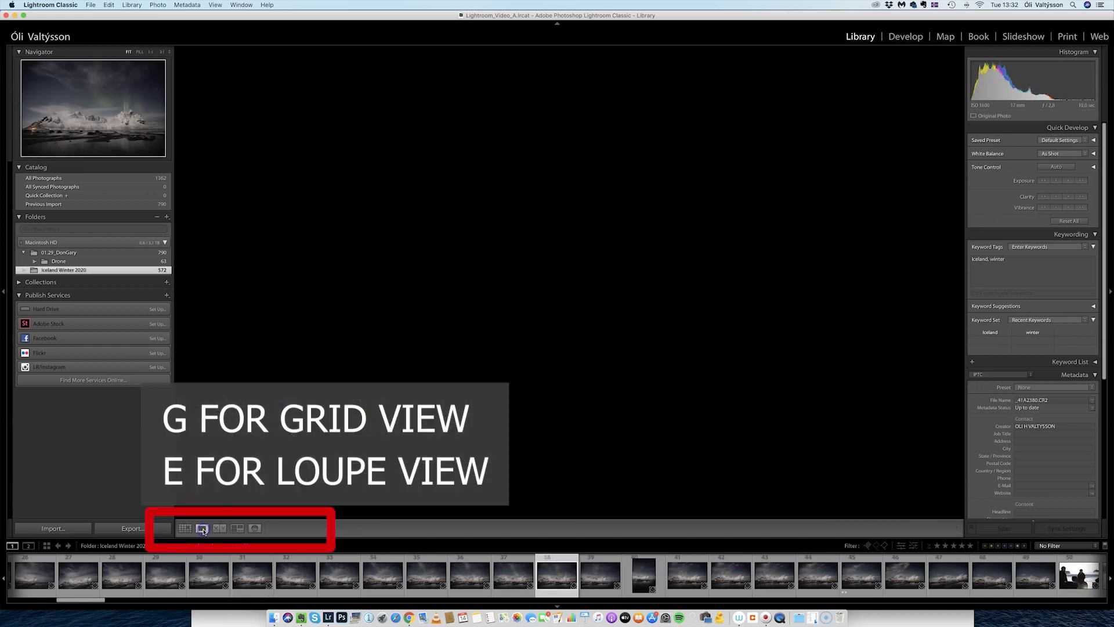
Check the neighbouring northern lights shots at full view and rate _41A2379.CR2 two stars.
key(Right)
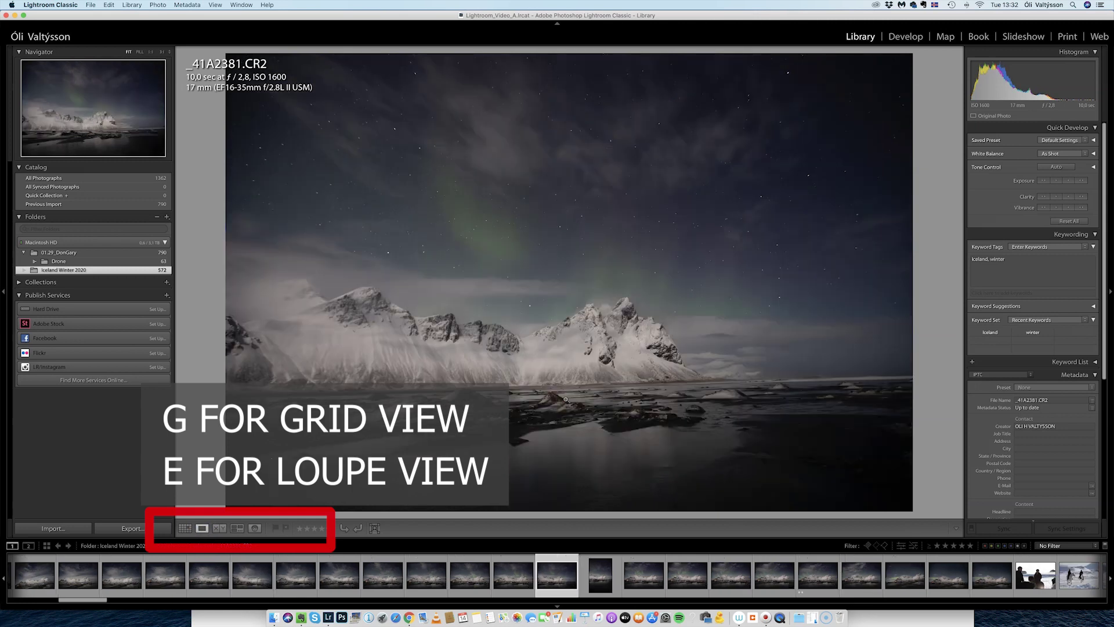
key(Left)
key(Left)
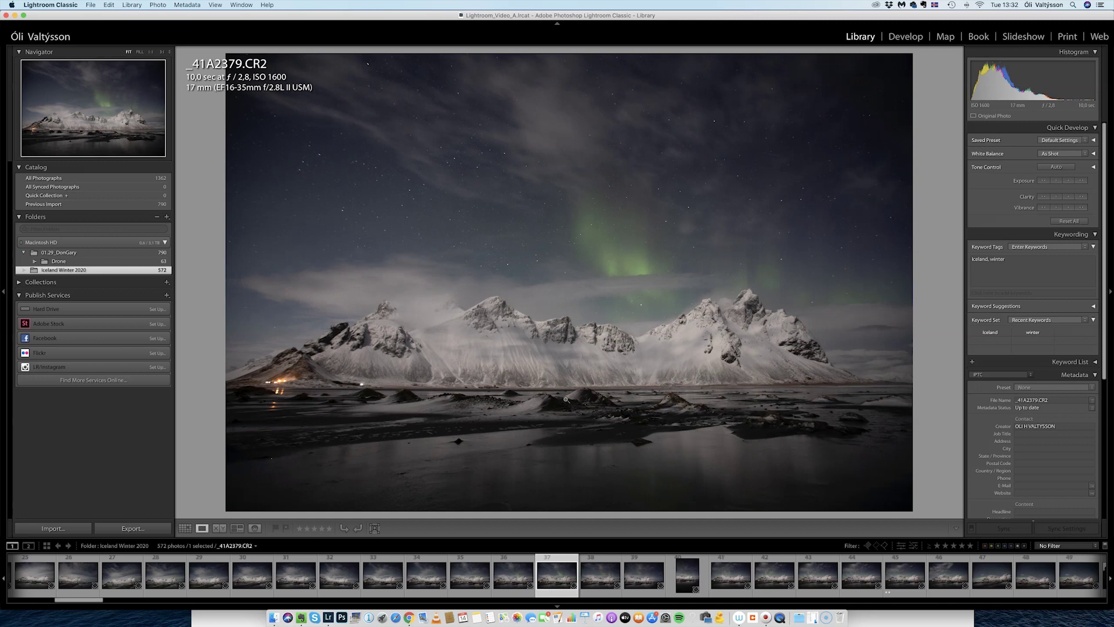
key(2)
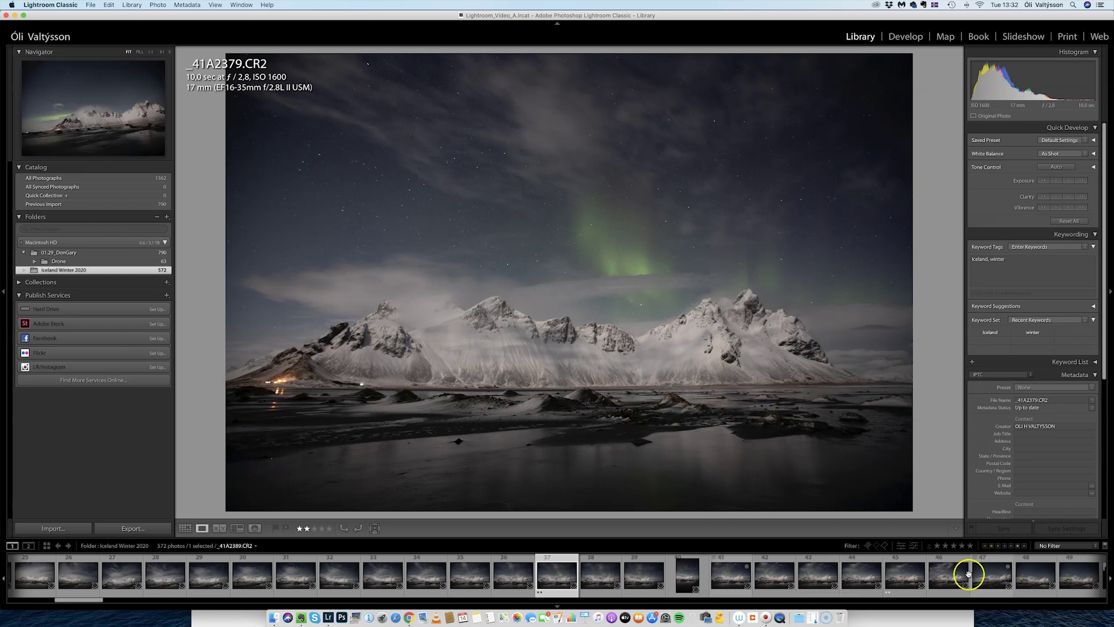
Filter the folder to photos rated two stars or higher and look over the rating comparison options.
click(947, 547)
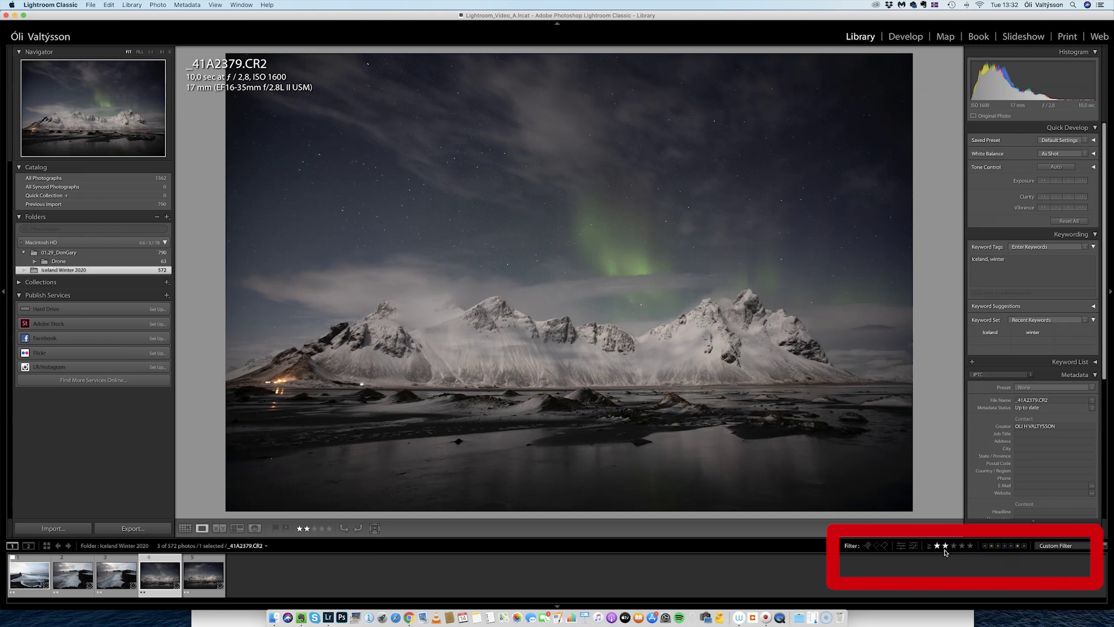
click(929, 546)
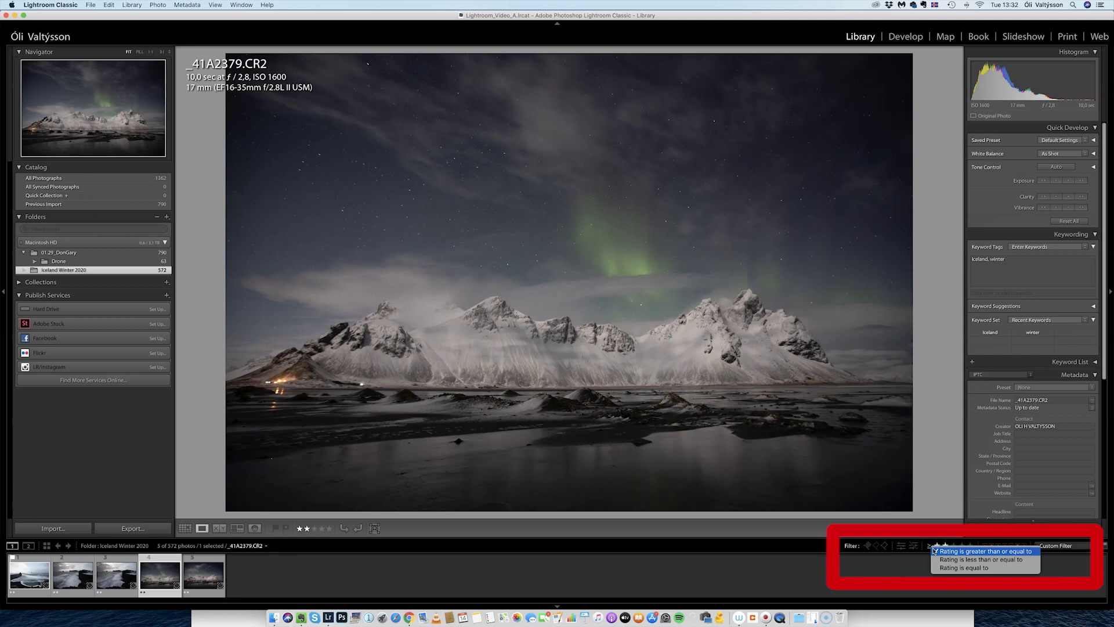
click(941, 559)
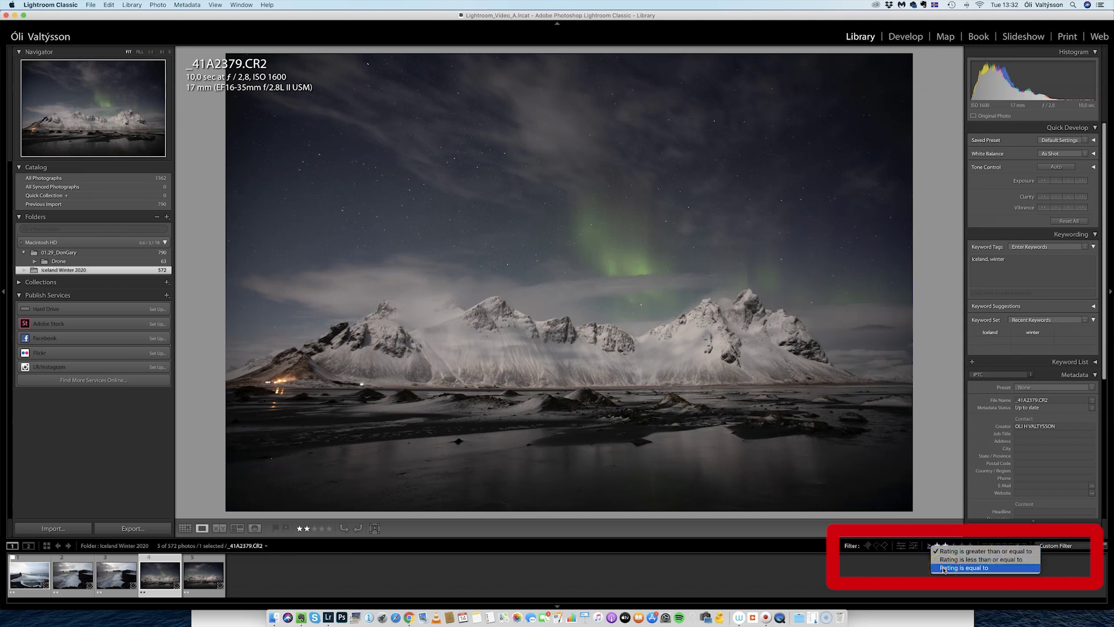
click(944, 569)
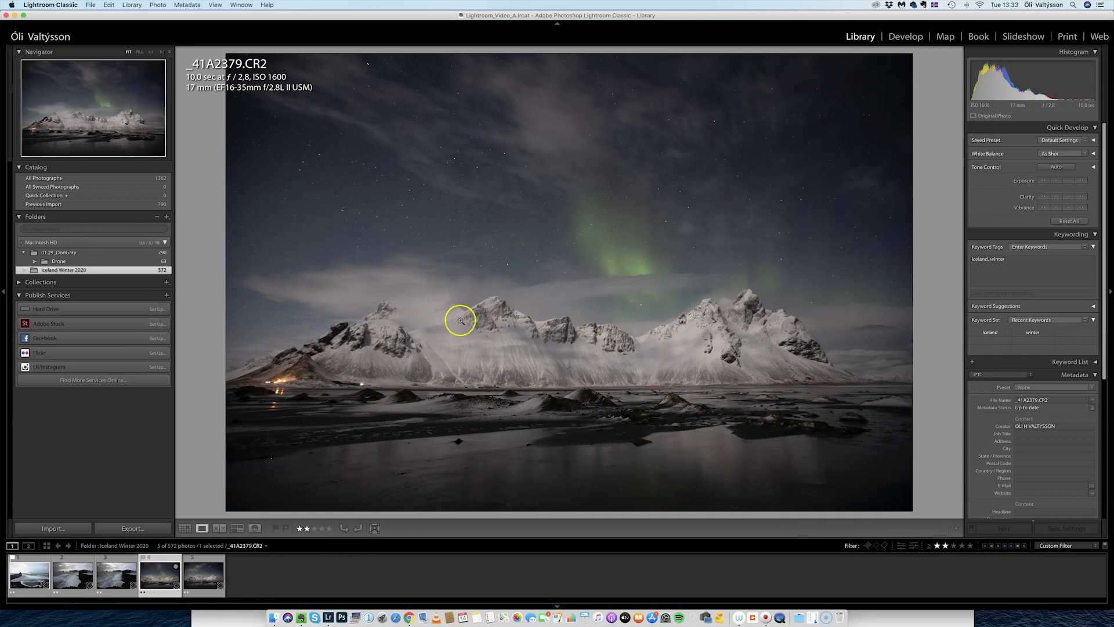
Alternate between _41A2379.CR2 and _41A2387.CR2 to compare them, and lower _41A2387.CR2 to one star.
key(Right)
key(Left)
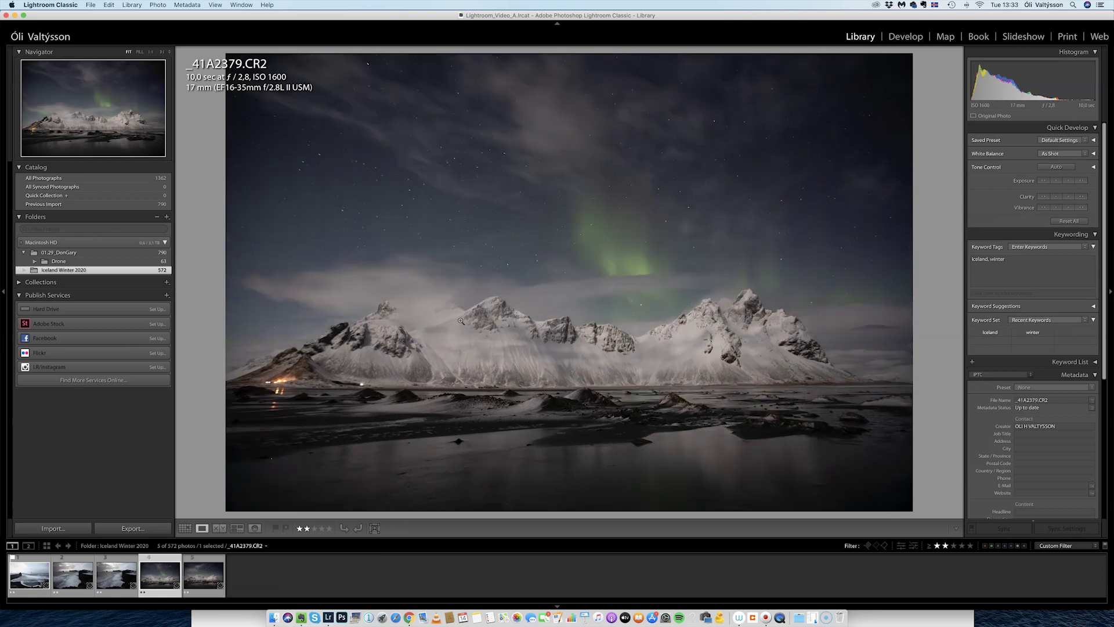
key(Right)
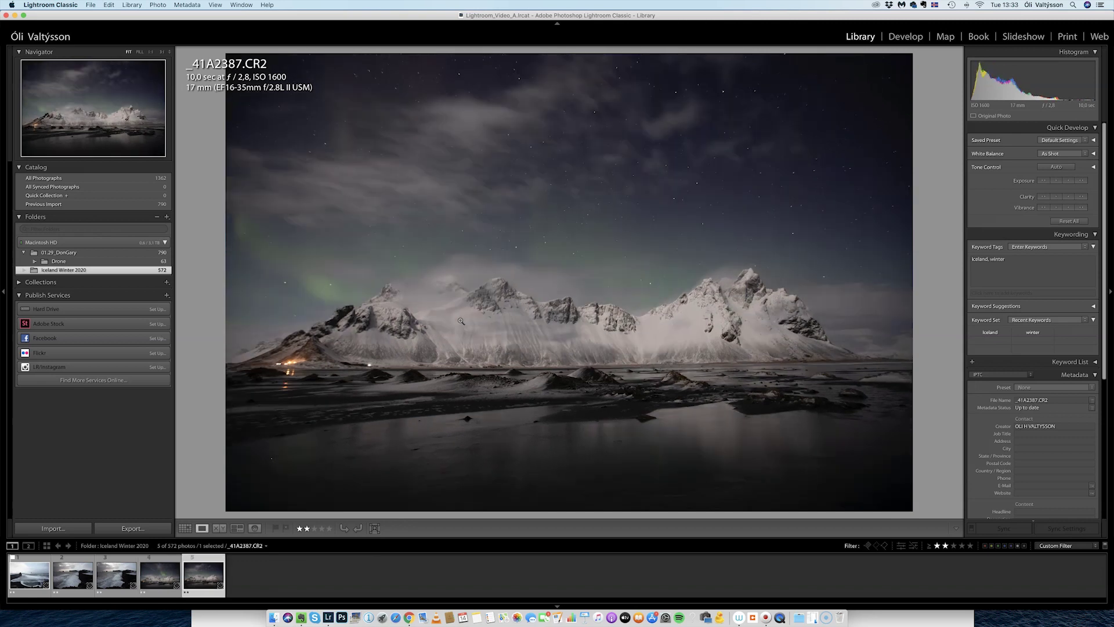
key(Left)
key(Right)
key(1)
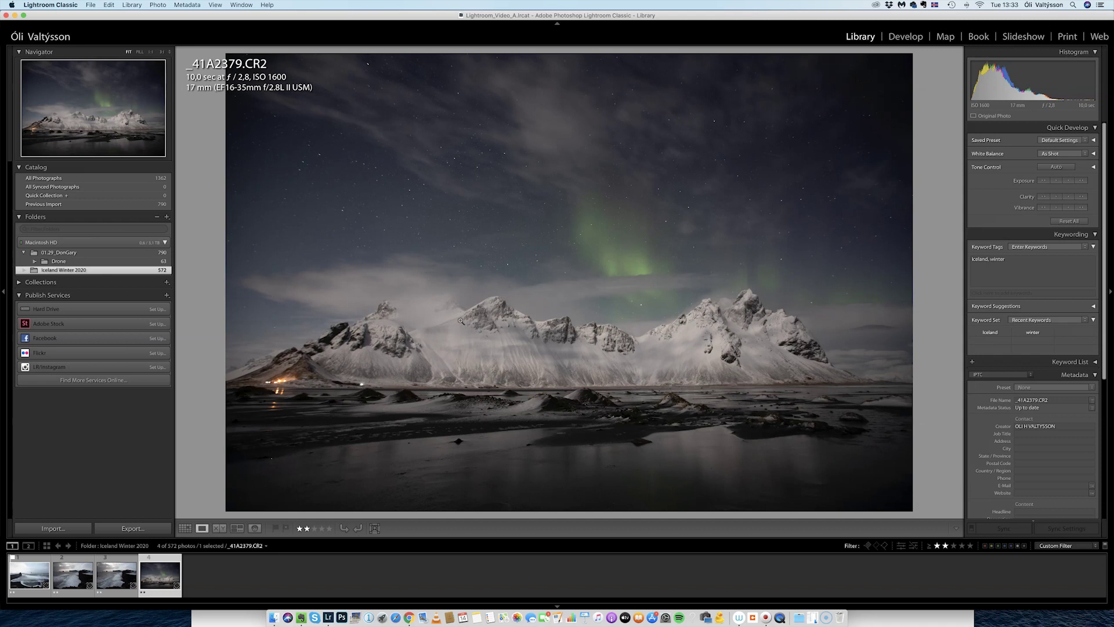
Raise the northern lights photo _41A2379.CR2 and the cliff photo _41A2341.CR2 to three stars.
key(3)
key(Left)
key(Left)
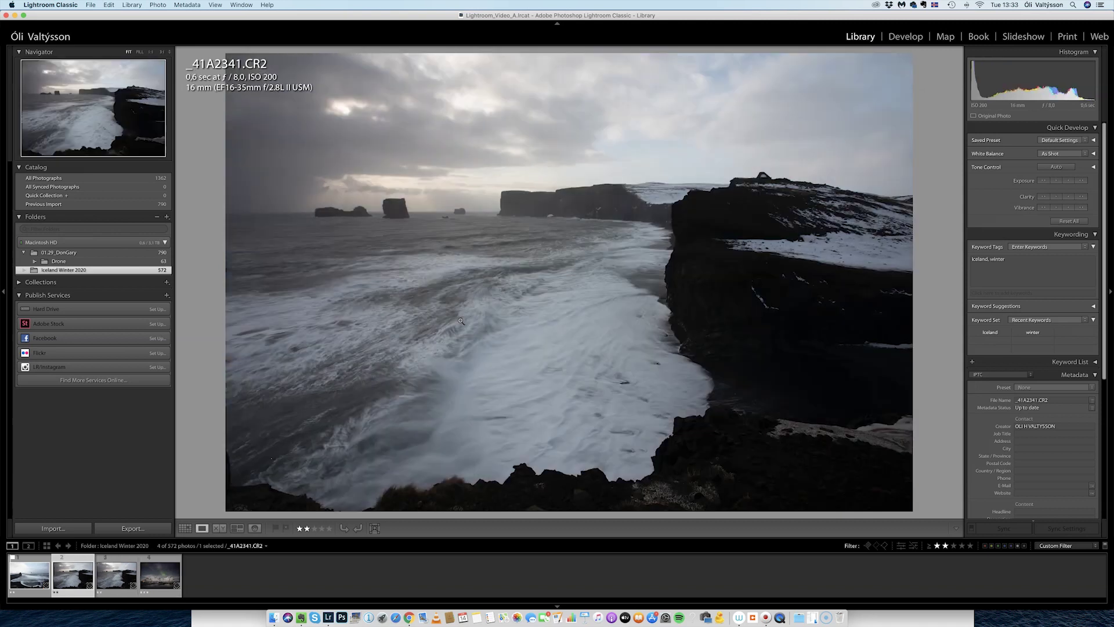
key(3)
Return to Grid view, deselect all photos, and remove the star rating filter.
click(185, 528)
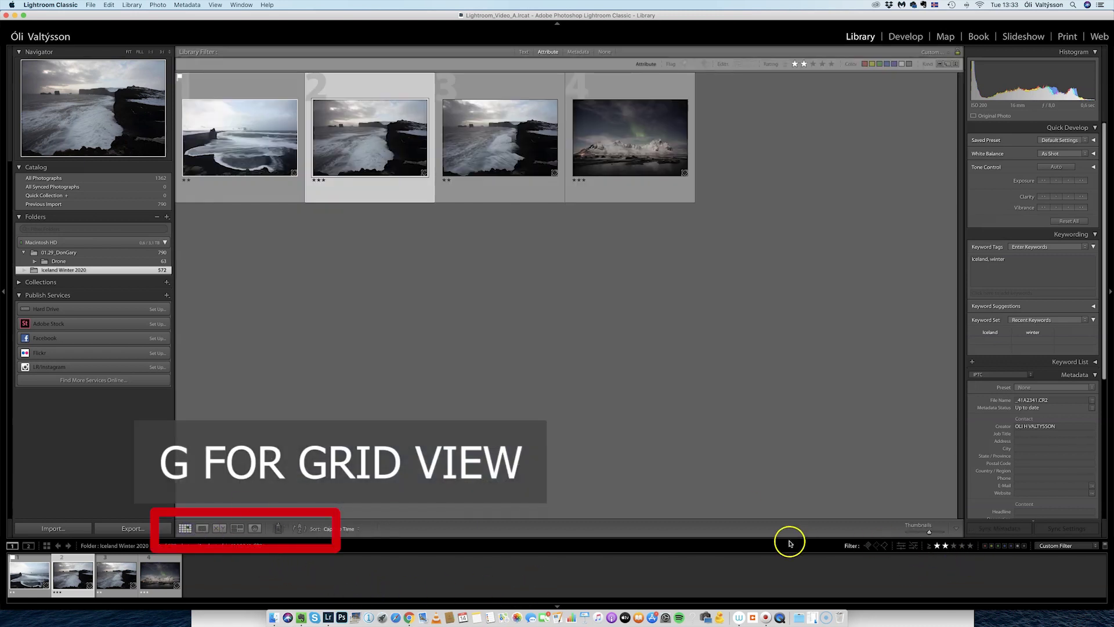
click(395, 248)
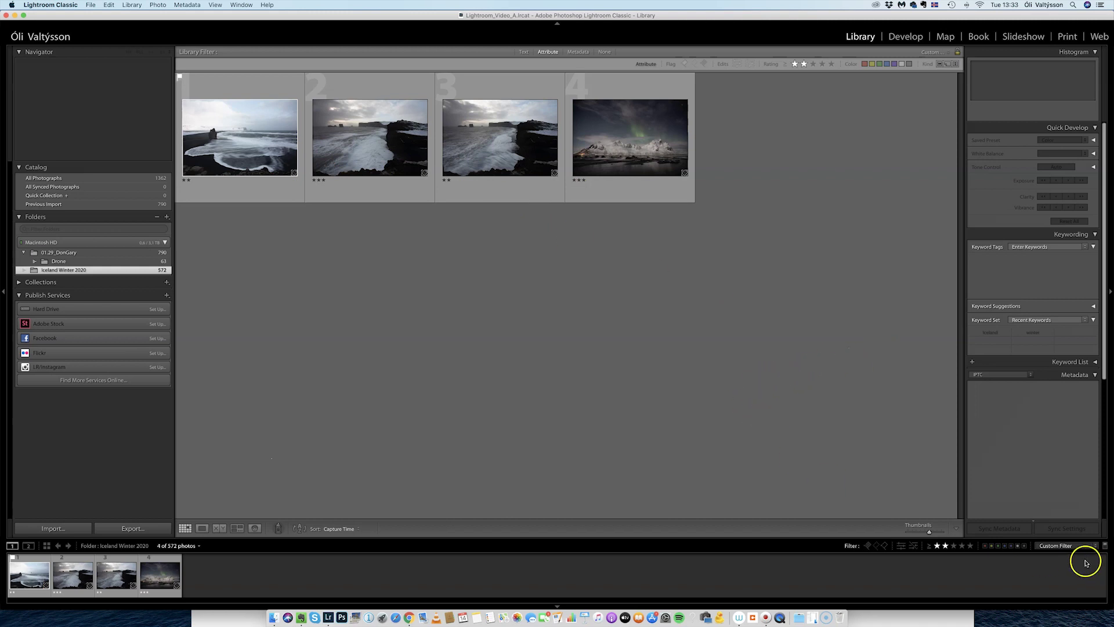
click(945, 546)
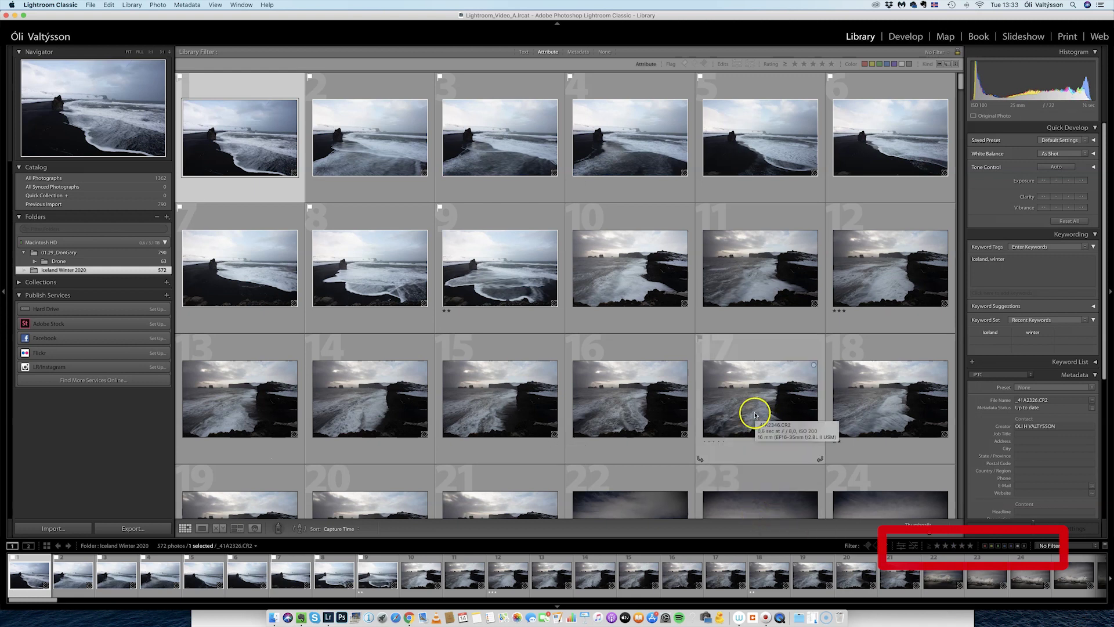
Find the 39th photo, _41A2381.CR2, in the northern lights series and rate it two stars.
scroll(756, 398, down, 1)
scroll(756, 398, down, 5)
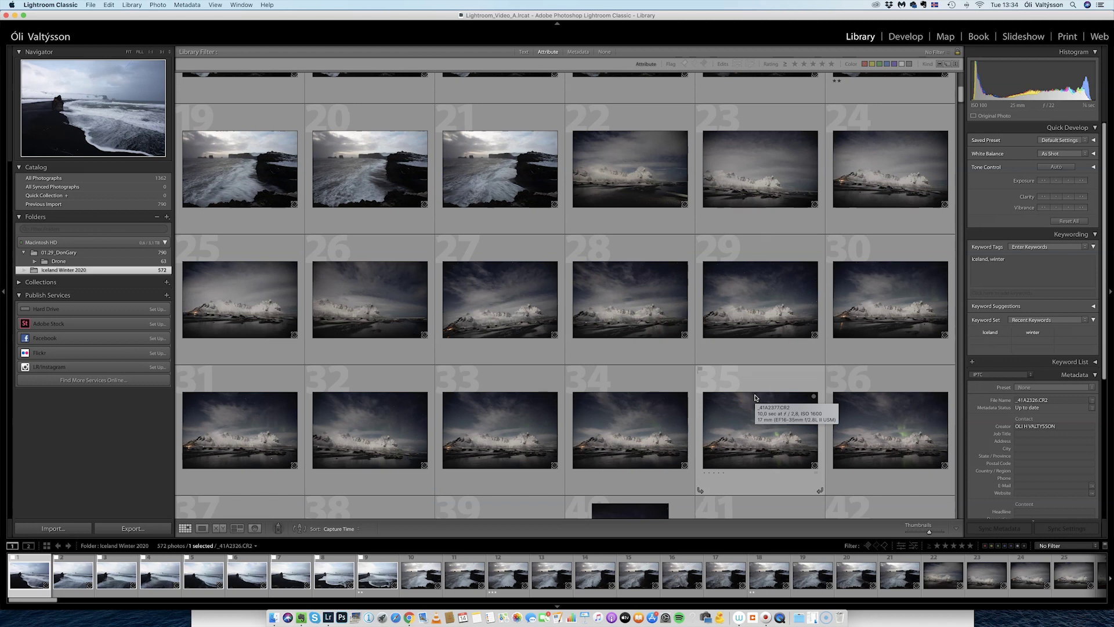
scroll(632, 322, up, 10)
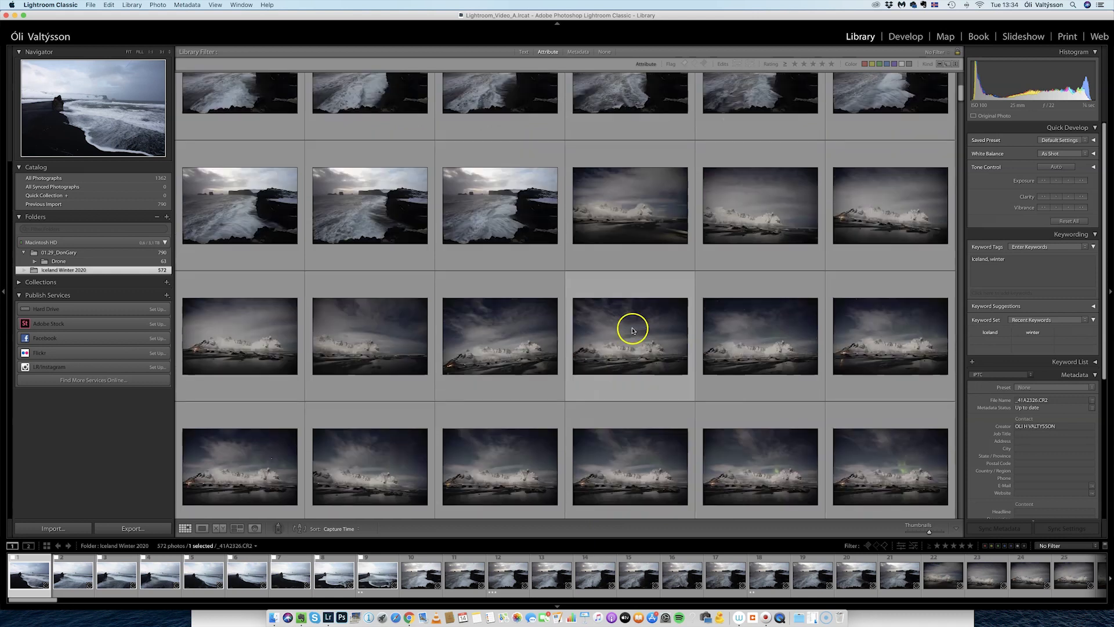
scroll(575, 371, down, 10)
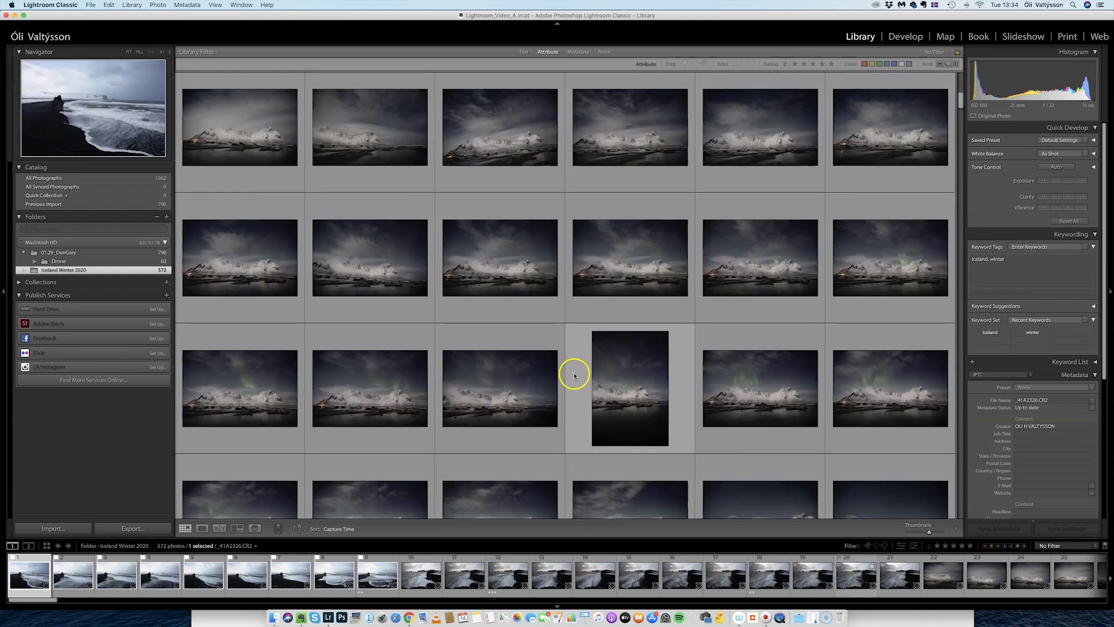
click(462, 371)
key(2)
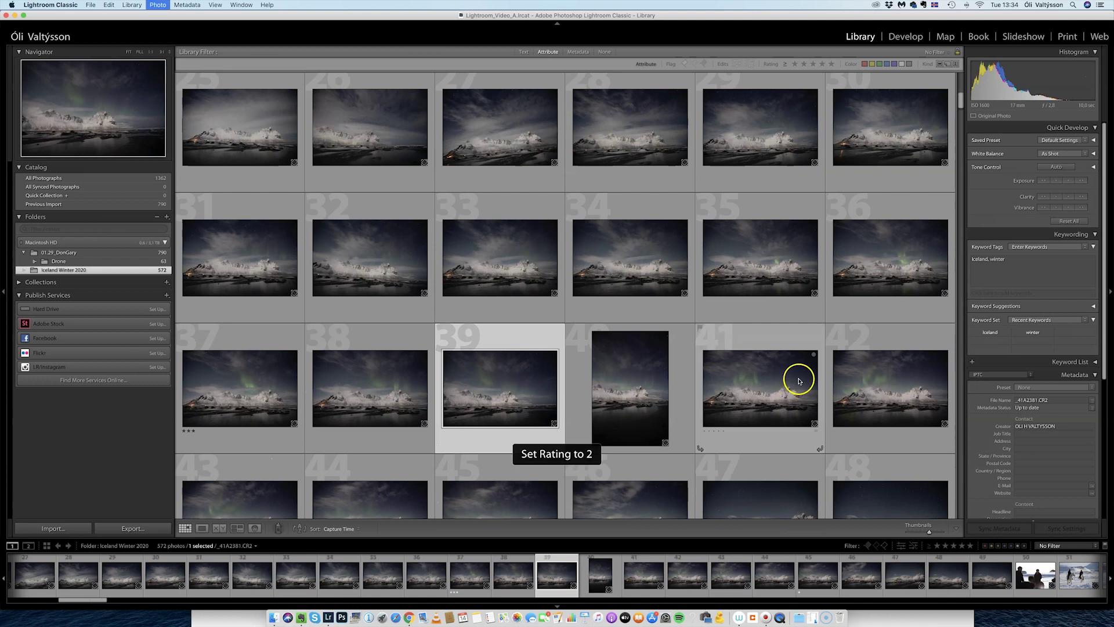
Rate the 83rd photo, showing people with a red-blanketed horse in the snow, two stars.
scroll(755, 392, down, 10)
click(724, 396)
key(2)
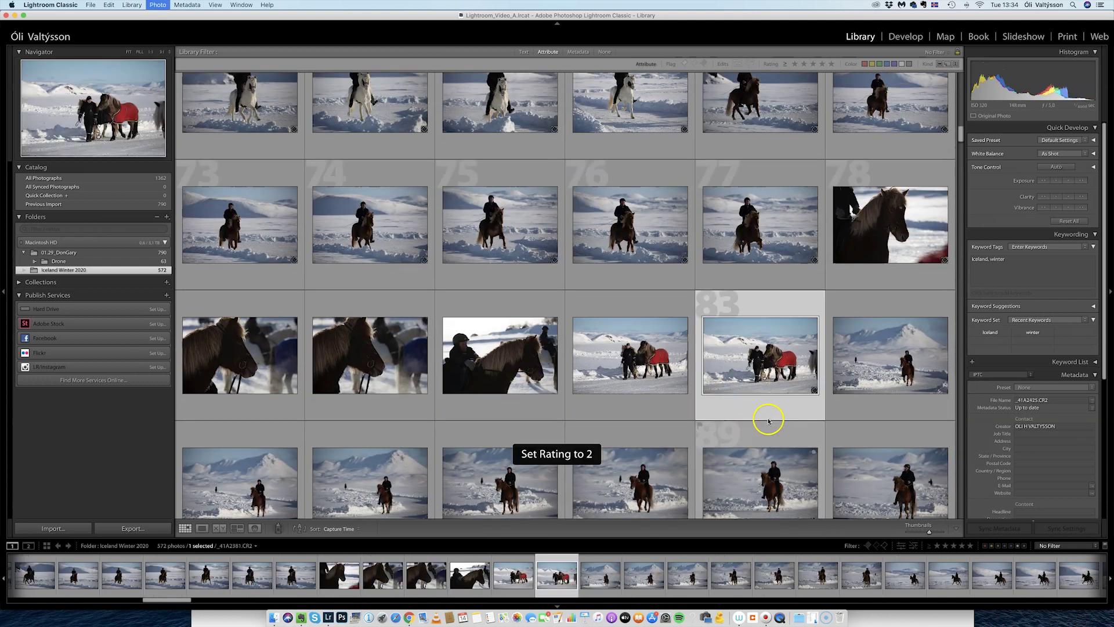
Rate the 179th photo, _41A2521.CR2, showing riders on brown horses below a snowy slope, two stars.
scroll(737, 412, down, 10)
scroll(754, 436, down, 10)
click(755, 436)
key(2)
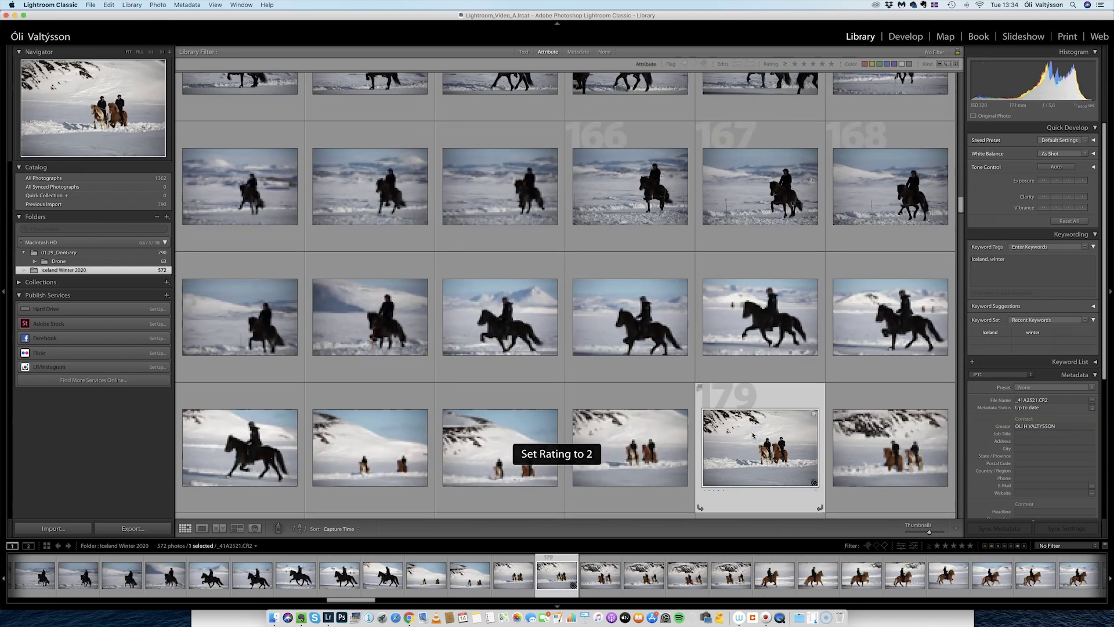
Continue through the horse photos and rate the 281st, _41A2623.CR2, showing people beside a blue blanket, two stars.
scroll(757, 432, down, 2)
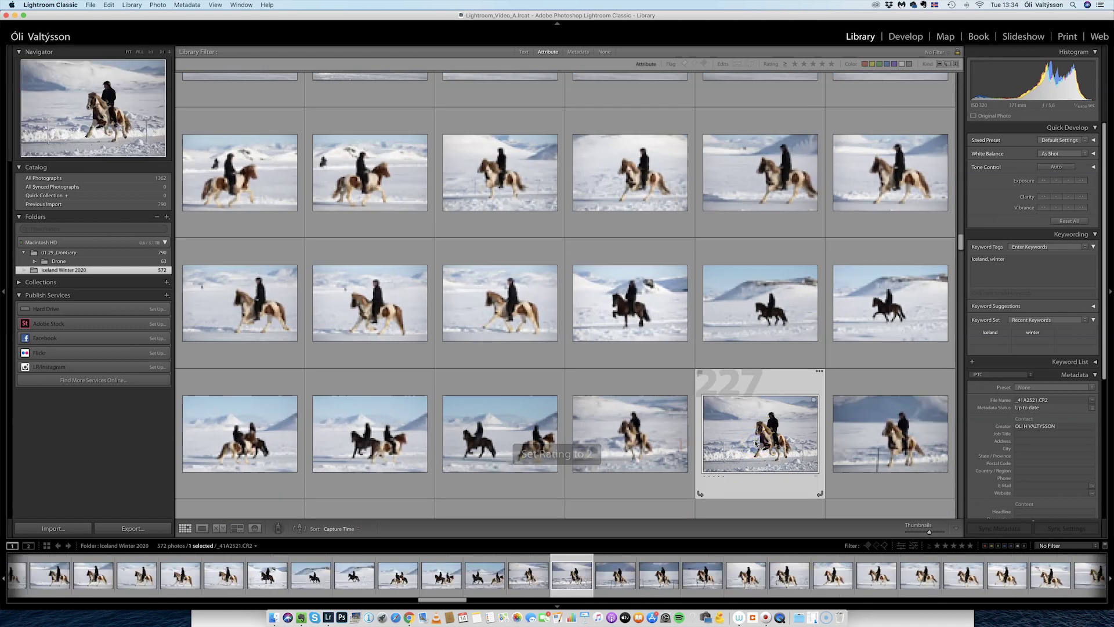
scroll(755, 432, down, 10)
click(743, 448)
key(2)
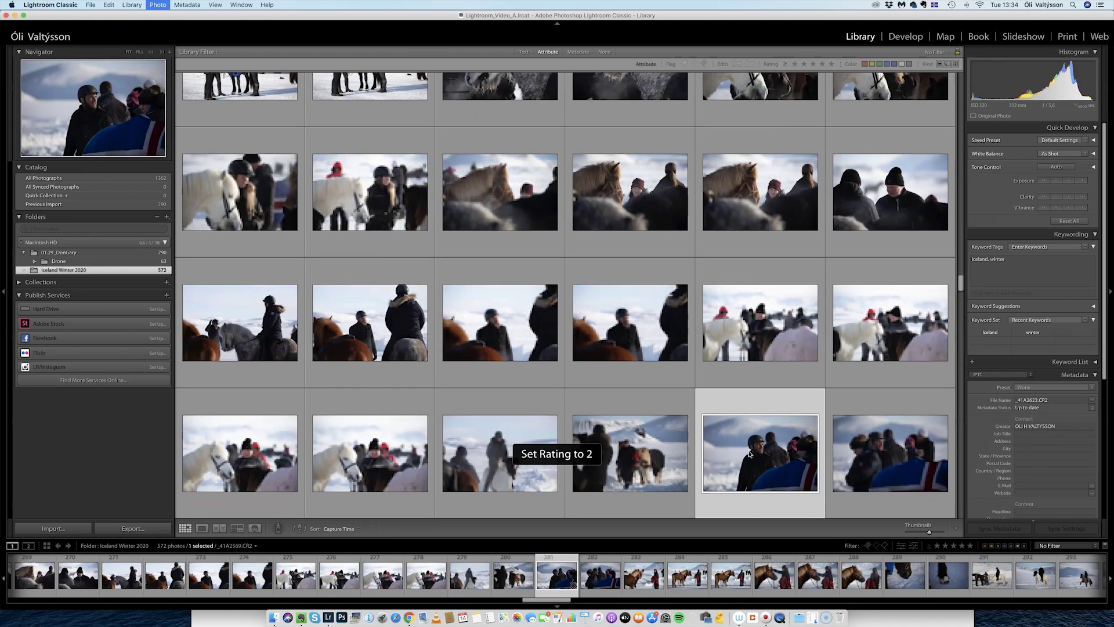
Filter the photos to two stars and higher, and label the first beach photo, _41A2334.CR2, yellow.
click(946, 545)
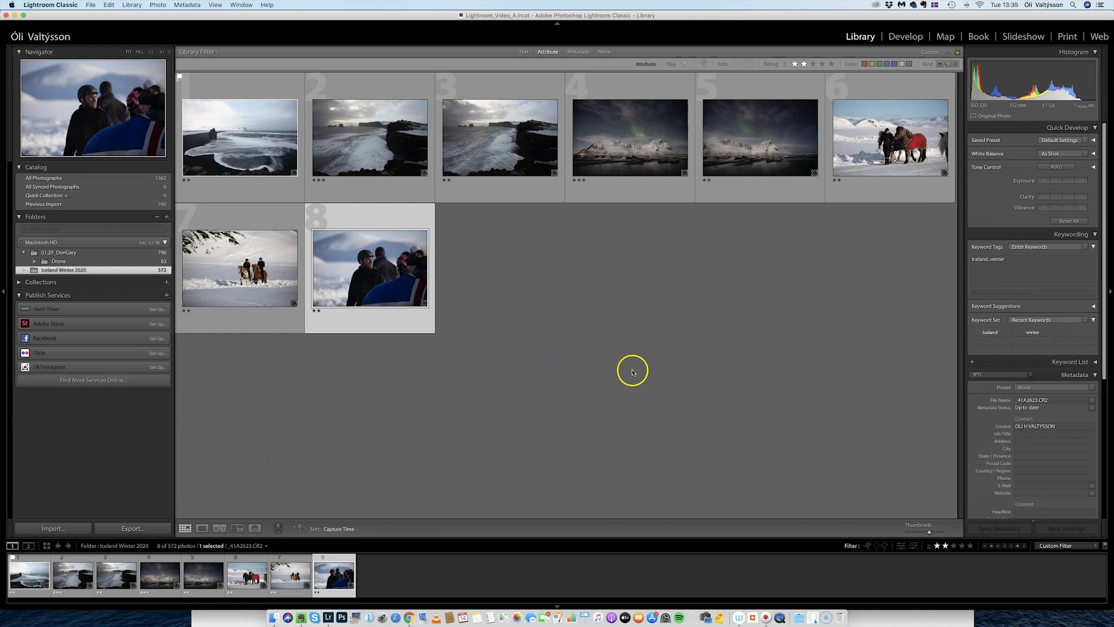
click(210, 143)
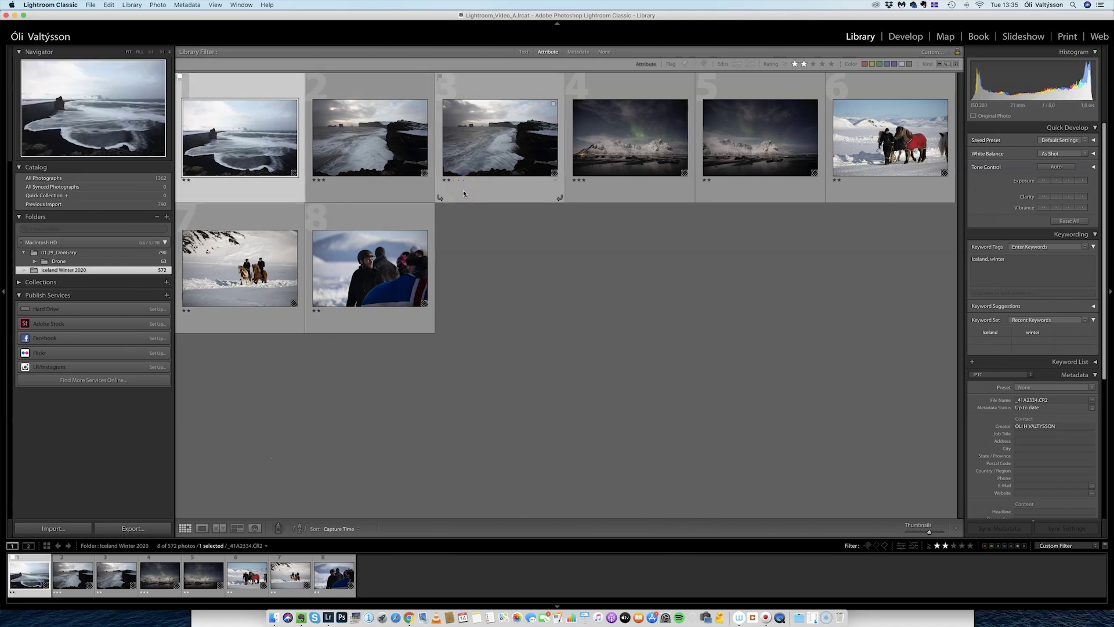
key(7)
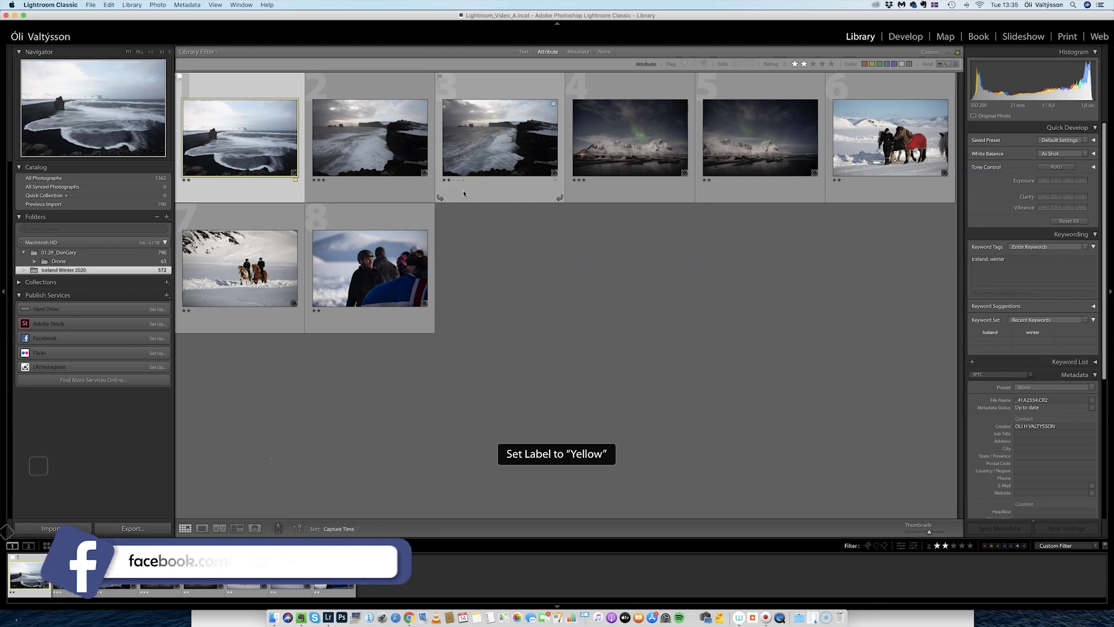
Label the third, fourth and seventh filtered photos red.
key(Right)
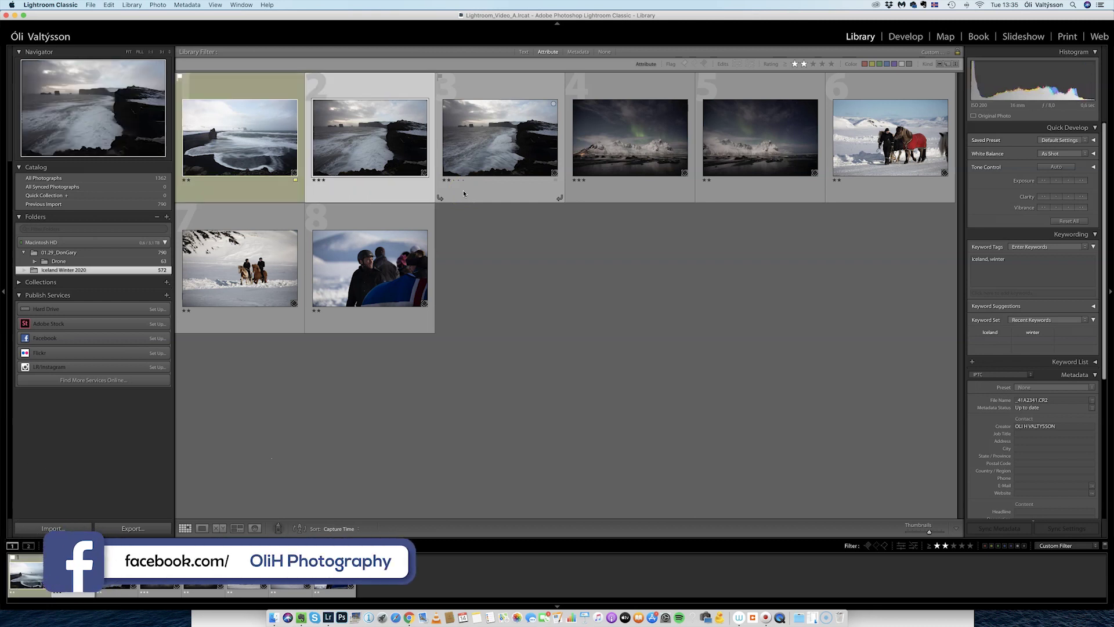
key(Right)
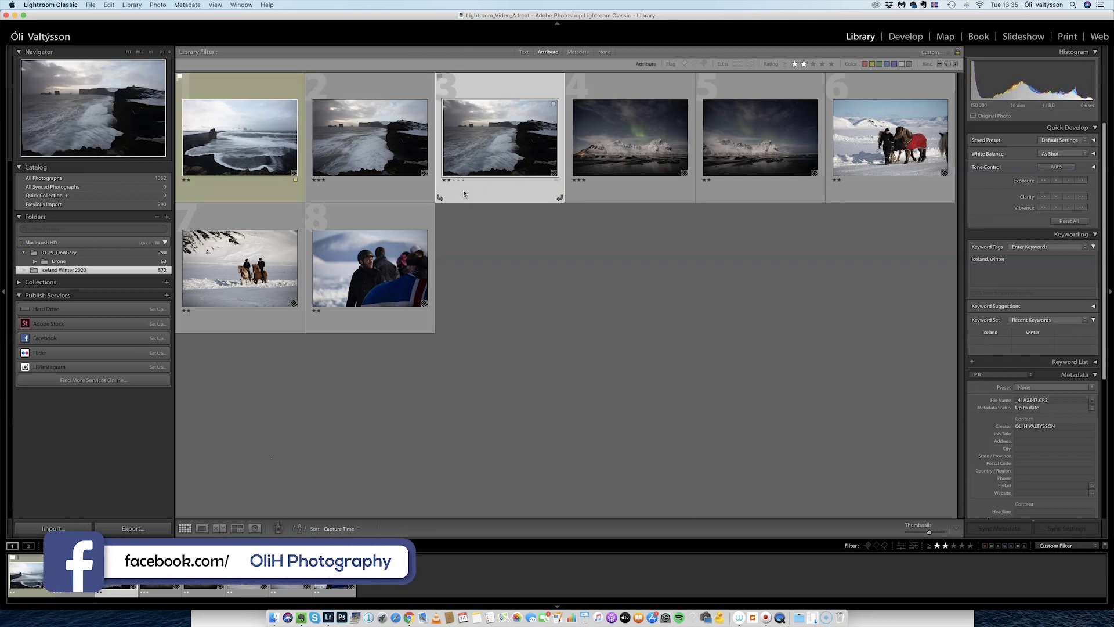
key(6)
key(Right)
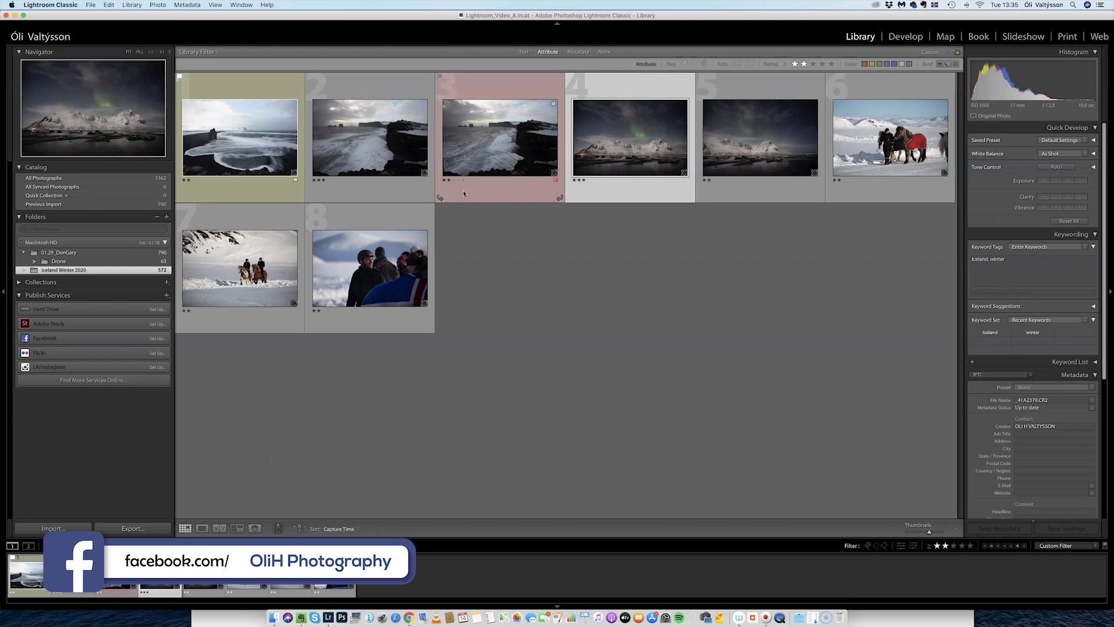
key(6)
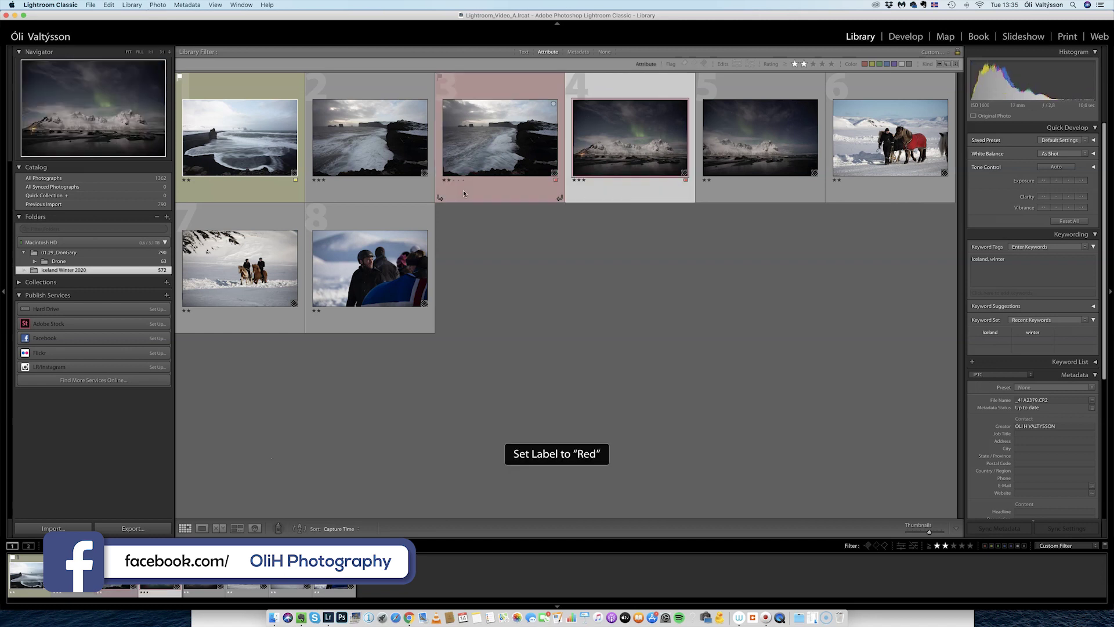
key(Right)
key(Right)
key(Right)
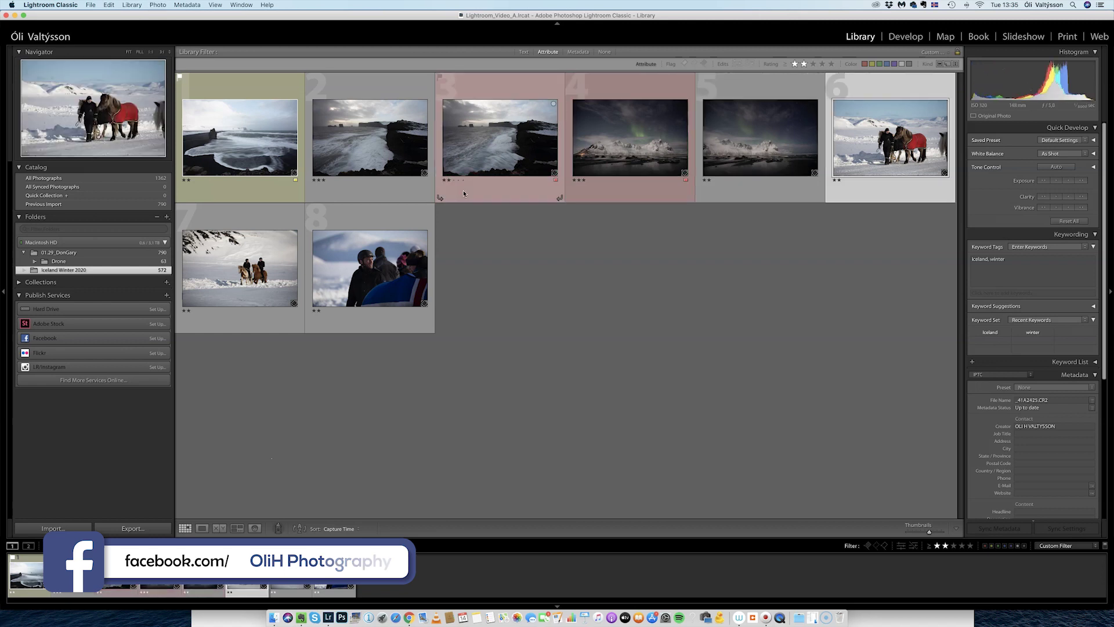
key(6)
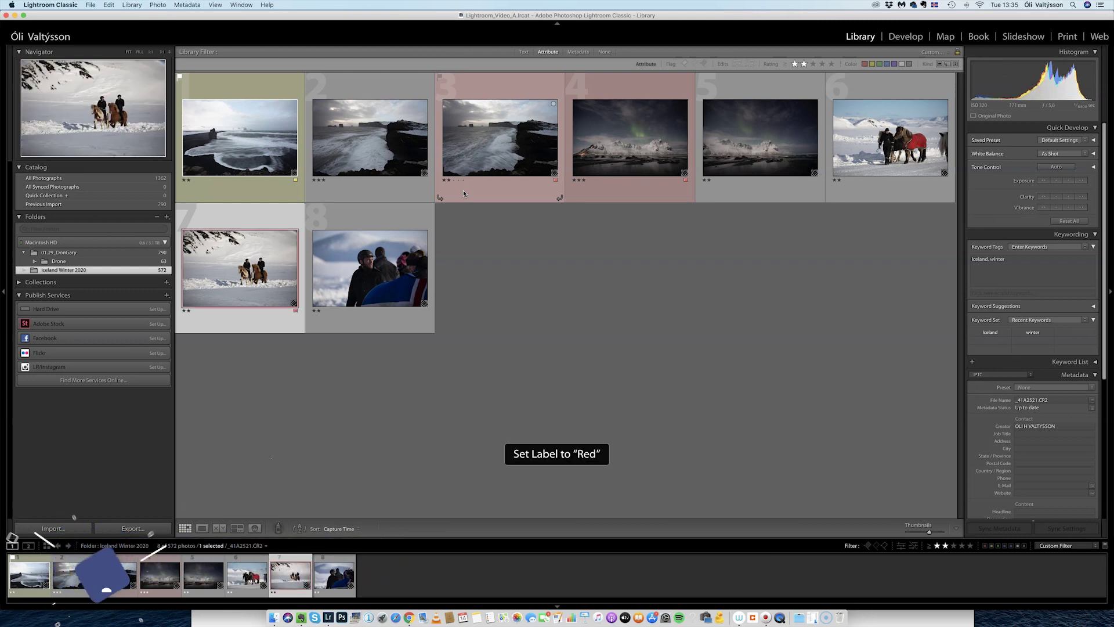
Label the seventh, eighth, third and fourth filtered photos yellow.
key(7)
key(Right)
key(7)
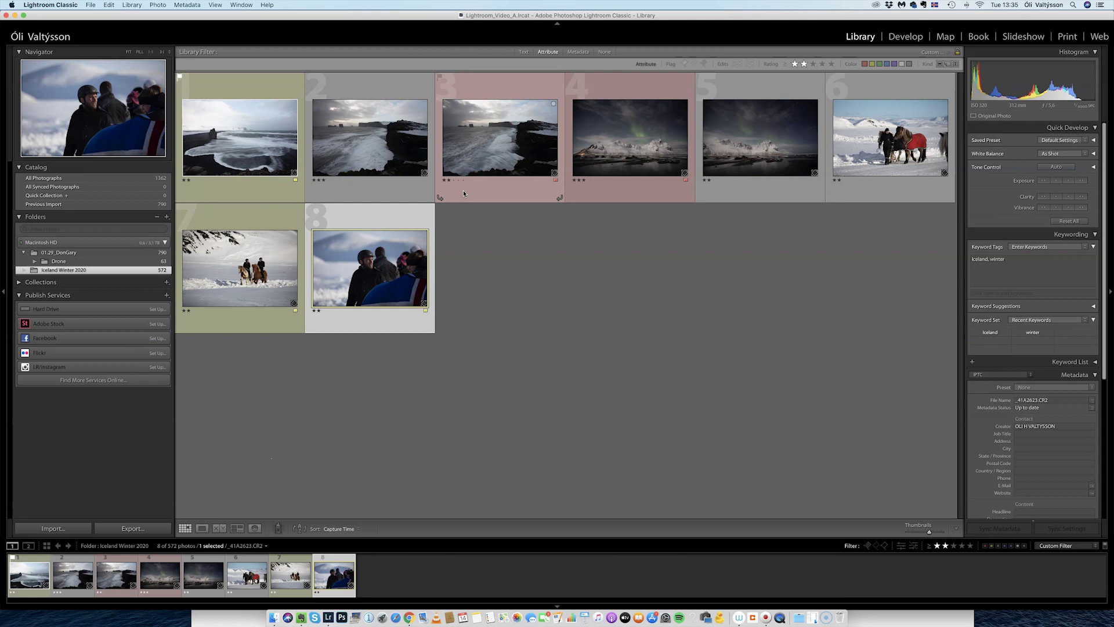
click(481, 173)
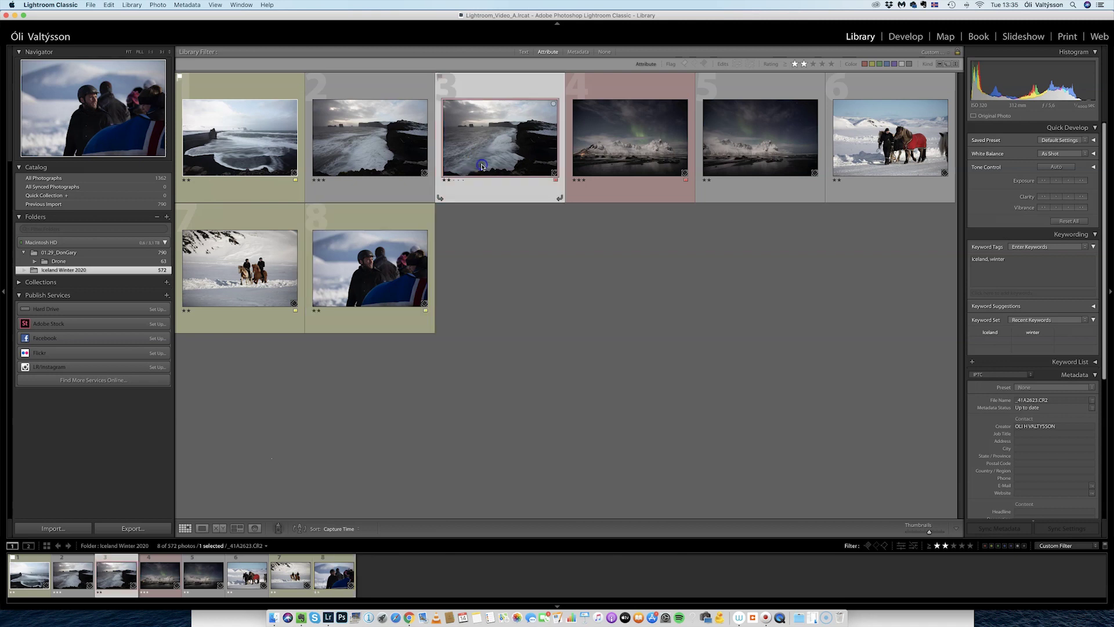
key(7)
click(596, 148)
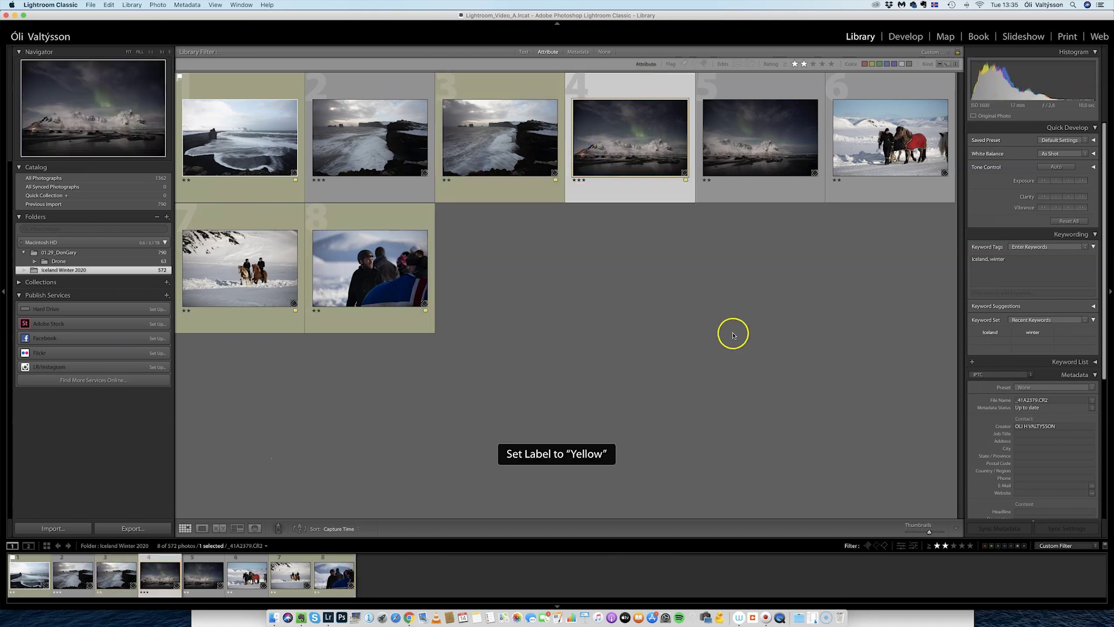
key(7)
Narrow the filtered photos to those with the yellow label, and clear both the colour filter and the two-star filter.
click(671, 281)
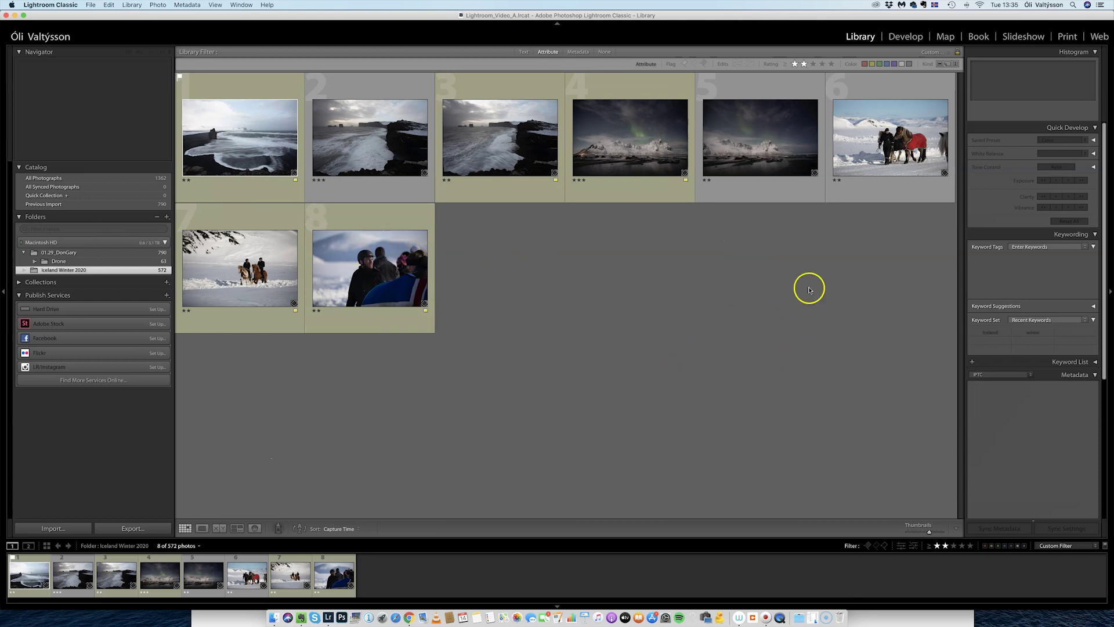
click(992, 547)
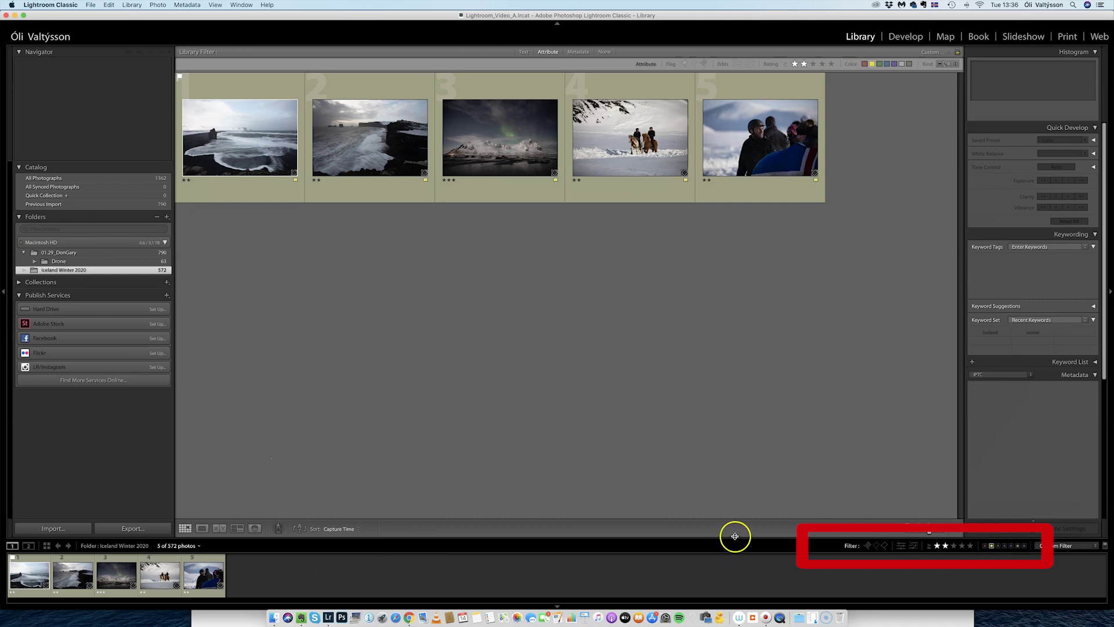
click(991, 545)
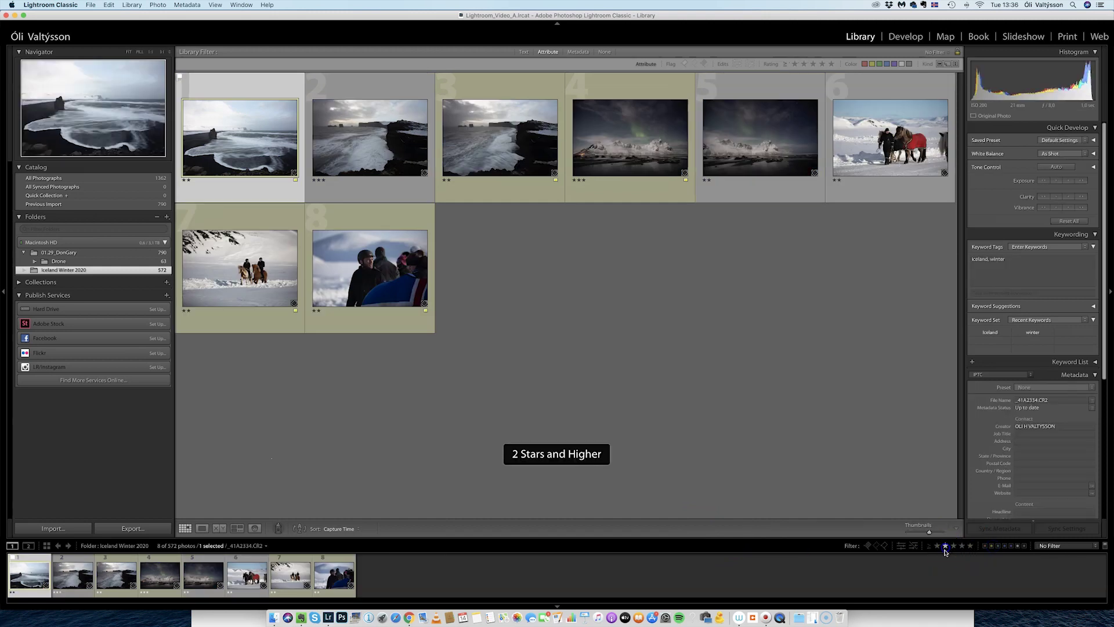
click(945, 546)
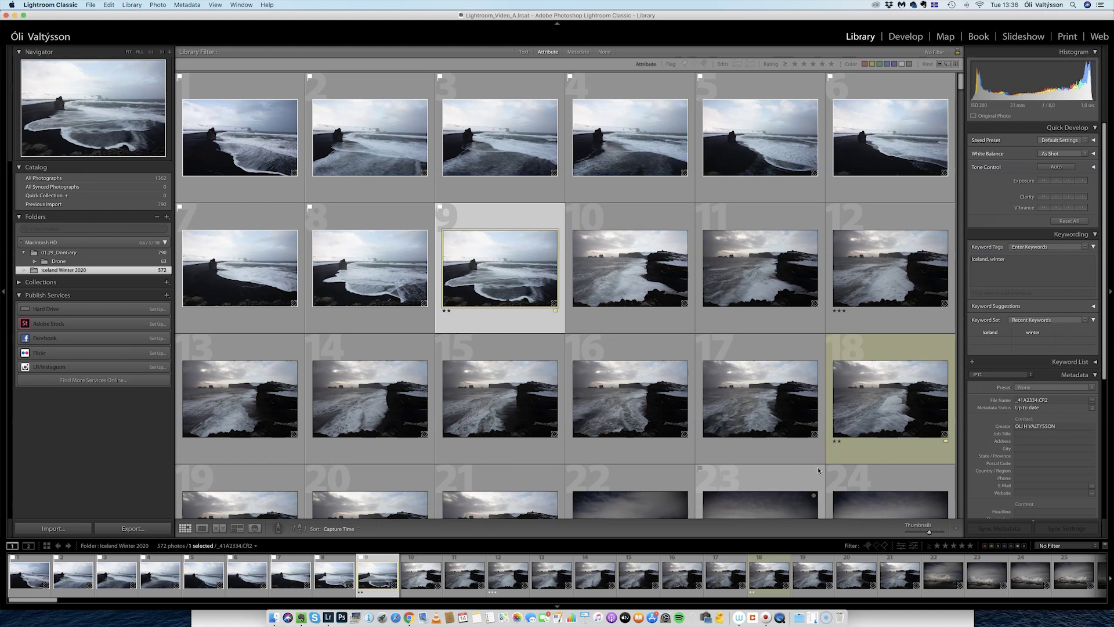
Select the run of snowy mountain photos from the 22nd to the 30th and rate them all two stars.
click(647, 267)
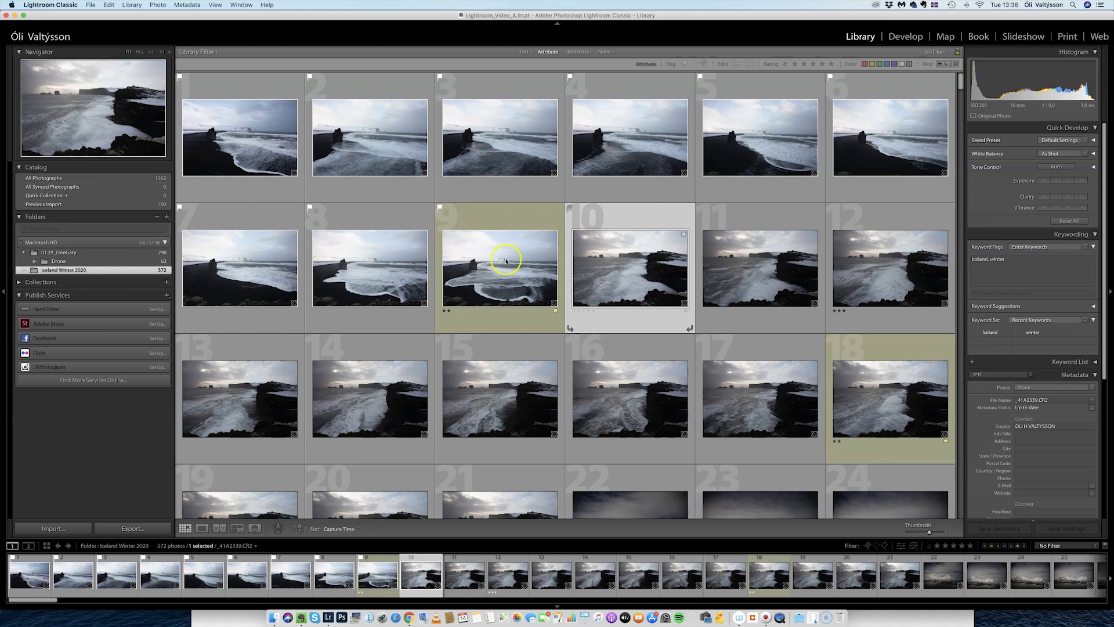
scroll(764, 281, down, 5)
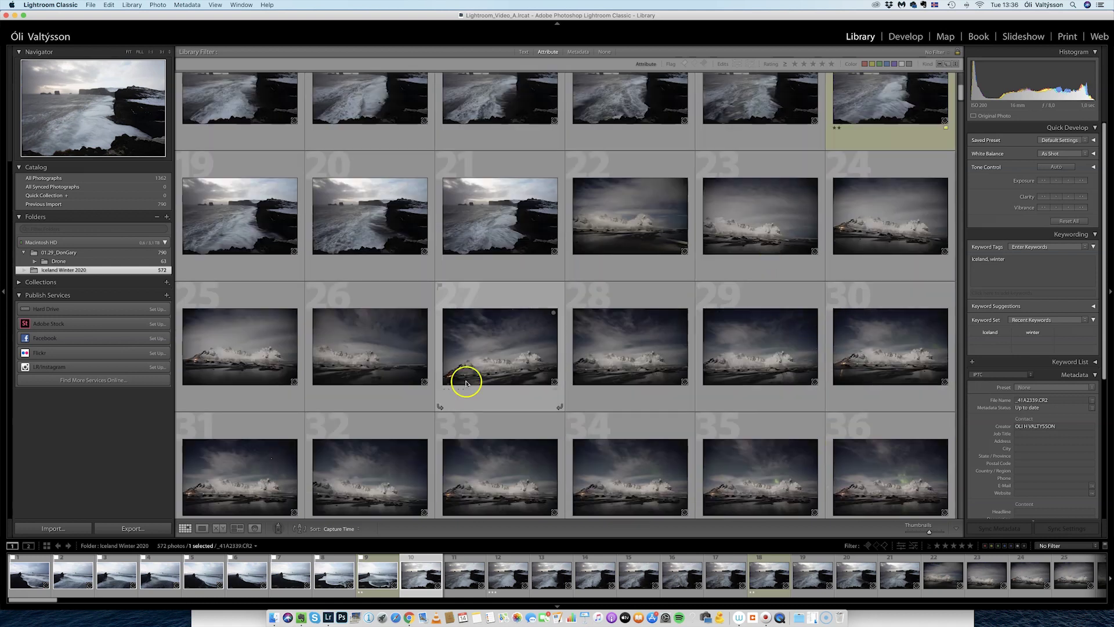
click(618, 240)
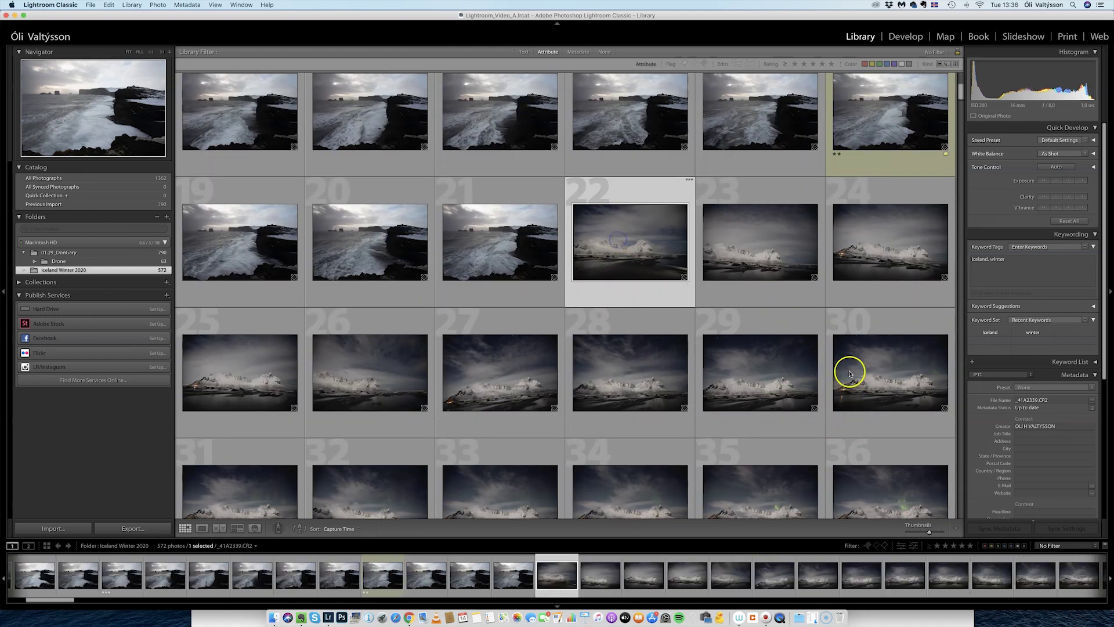
shift+click(850, 373)
key(2)
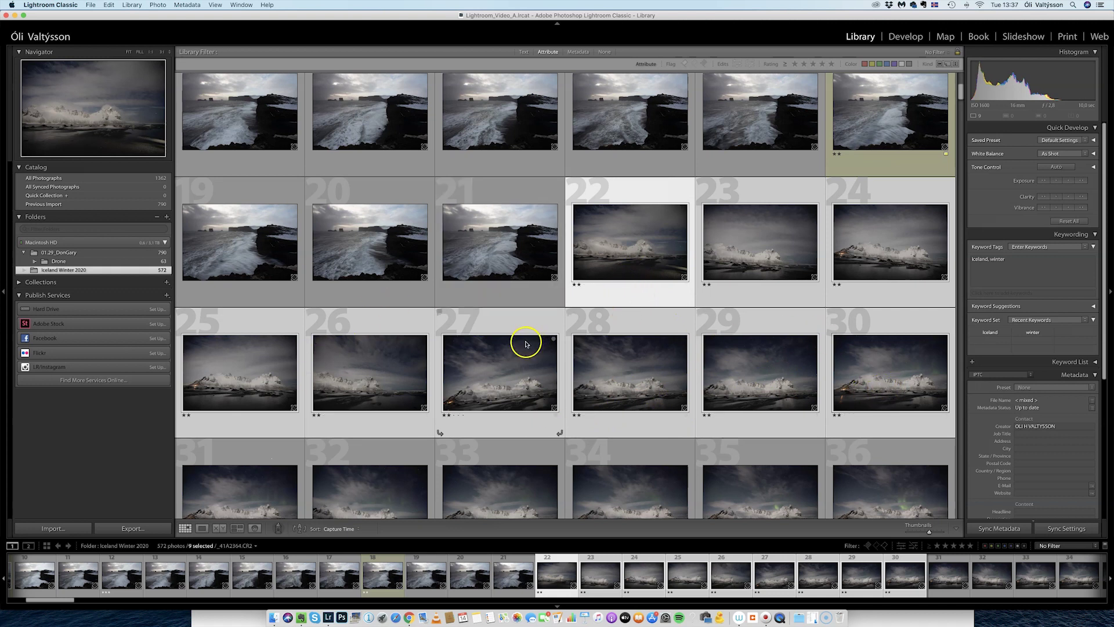
Add the coastal photos 20, 14 and 16 to the selection, rate the whole selection two stars, and deselect the group.
super+click(407, 276)
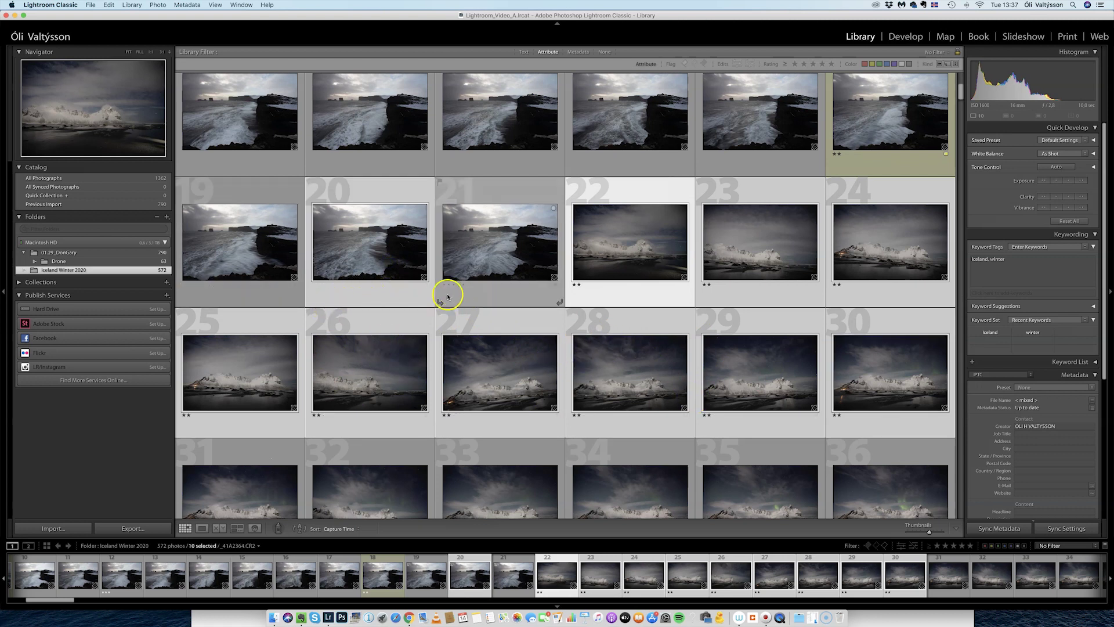
super+click(369, 121)
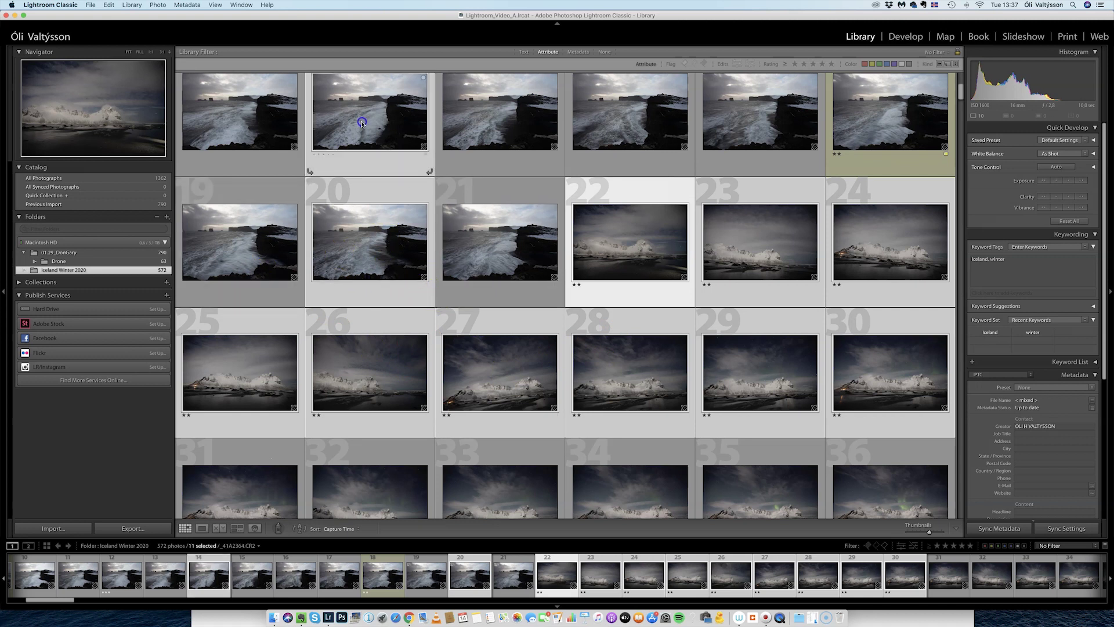
super+click(634, 116)
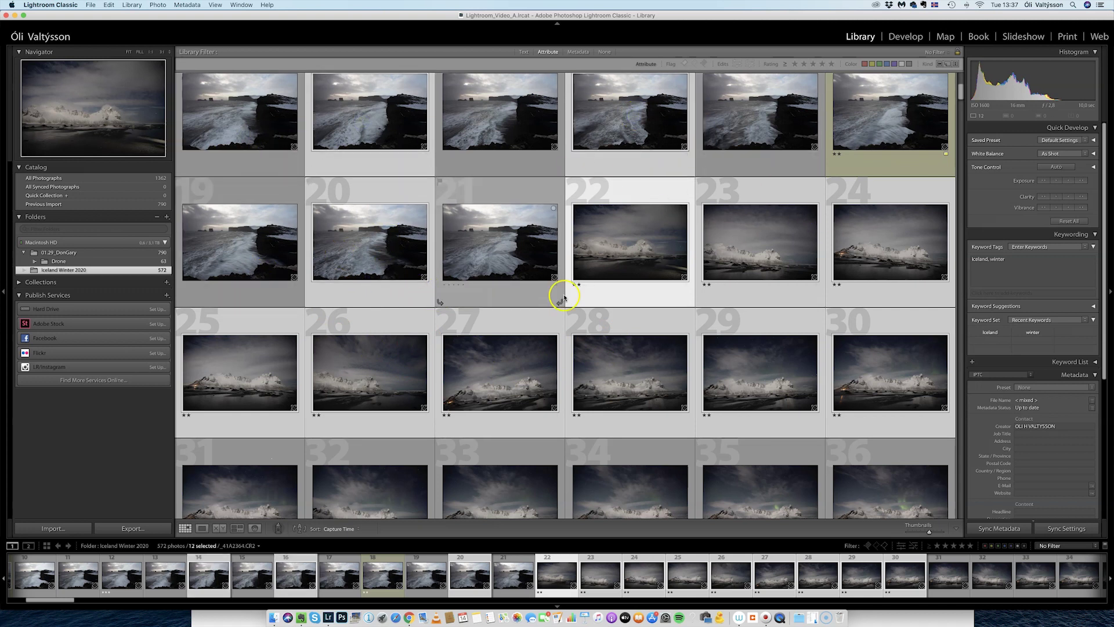
key(2)
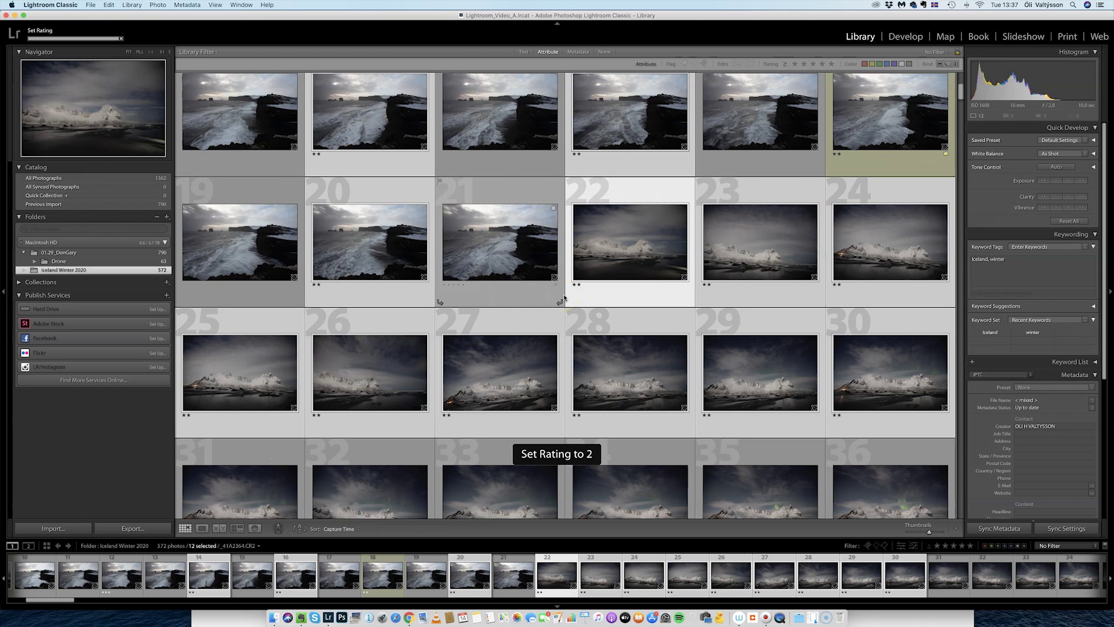
click(554, 281)
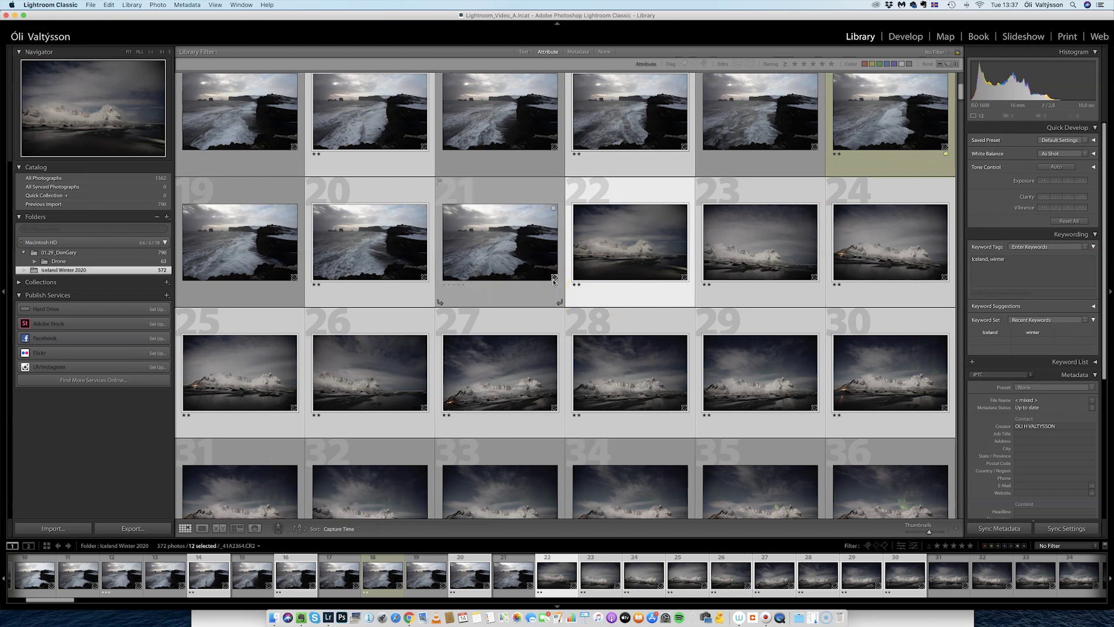
click(487, 278)
click(596, 406)
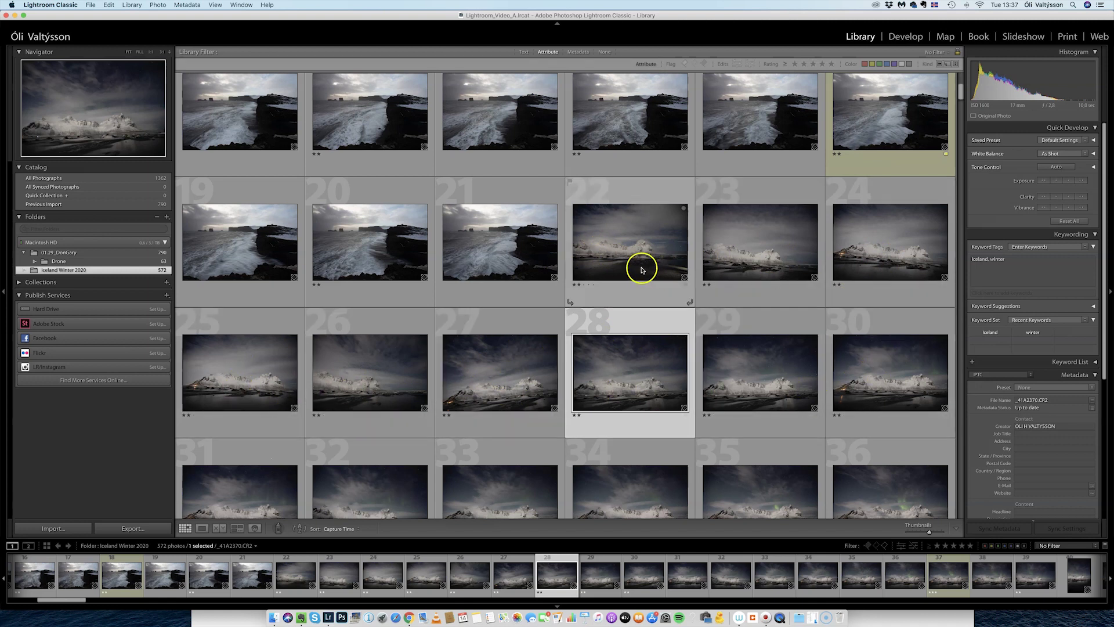
Select the mountain photos 22 to 30 and compare them side by side in Survey view.
click(631, 241)
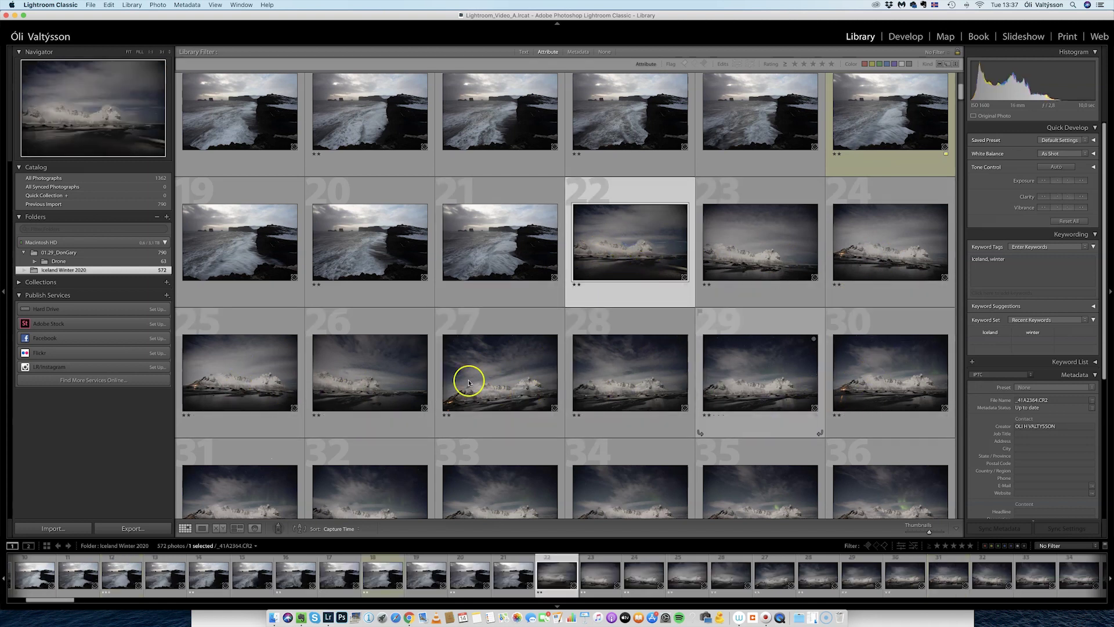
shift+click(873, 390)
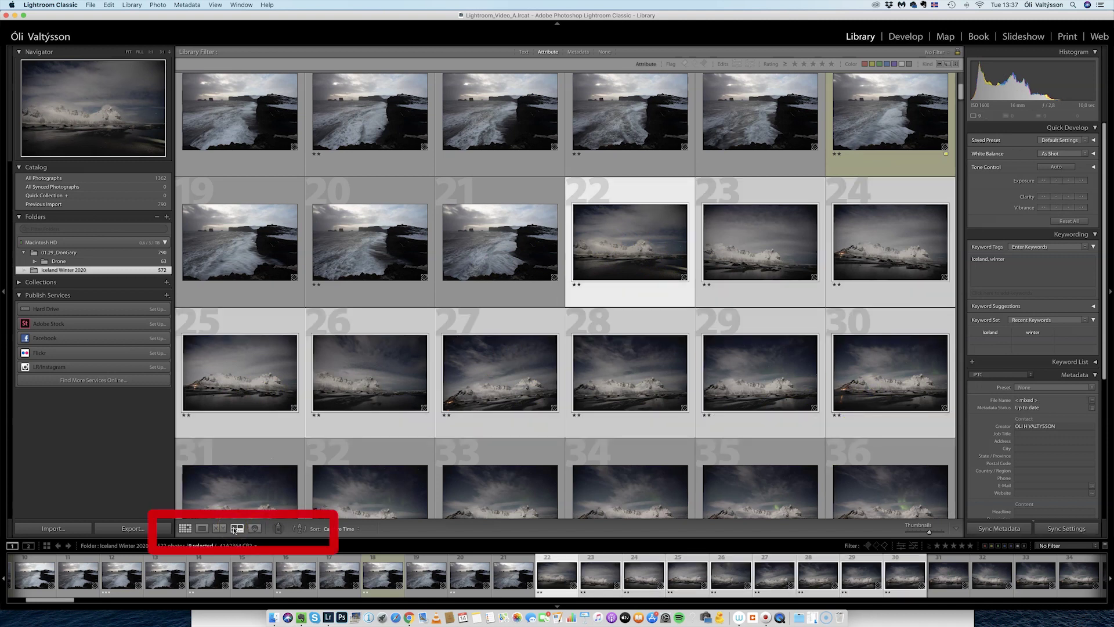
click(235, 529)
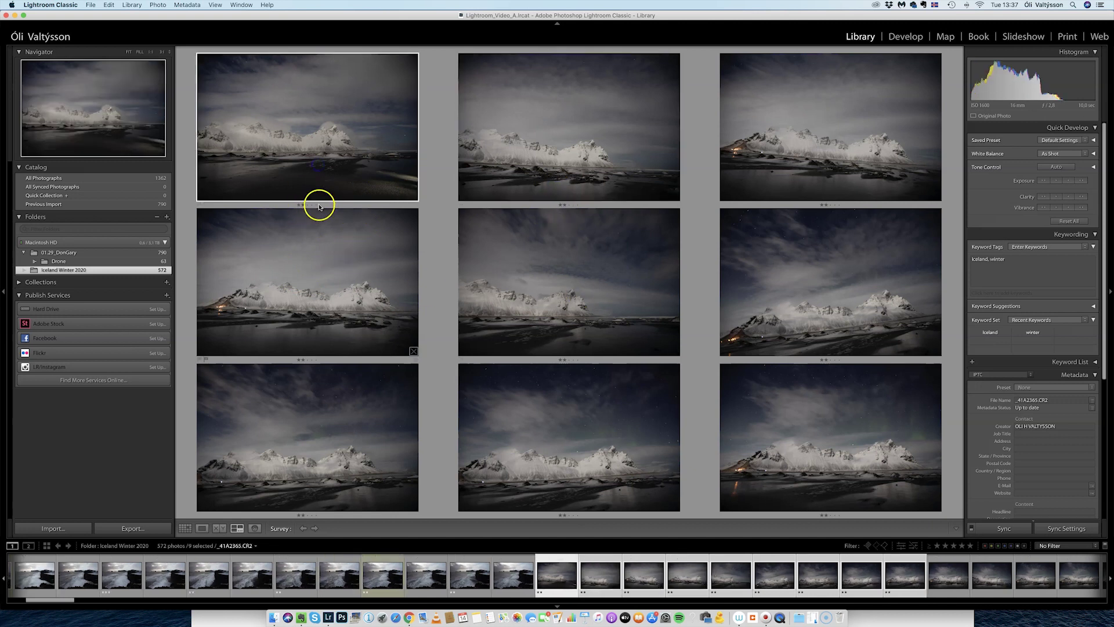
Rate the third surveyed mountain photo, _41A2366.CR2, three stars.
click(559, 171)
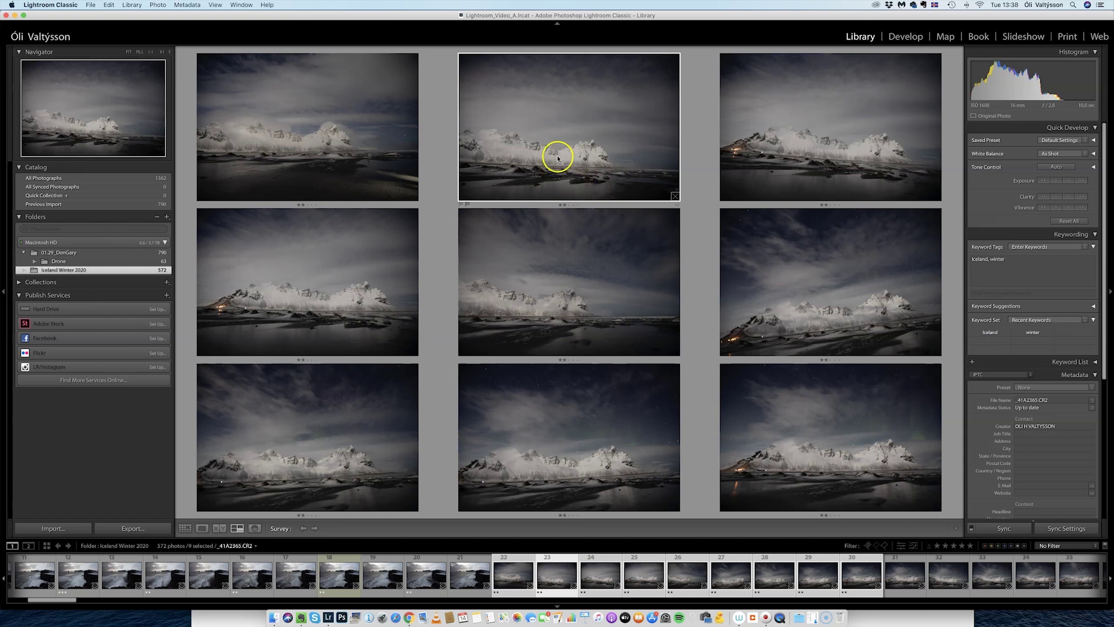
click(815, 180)
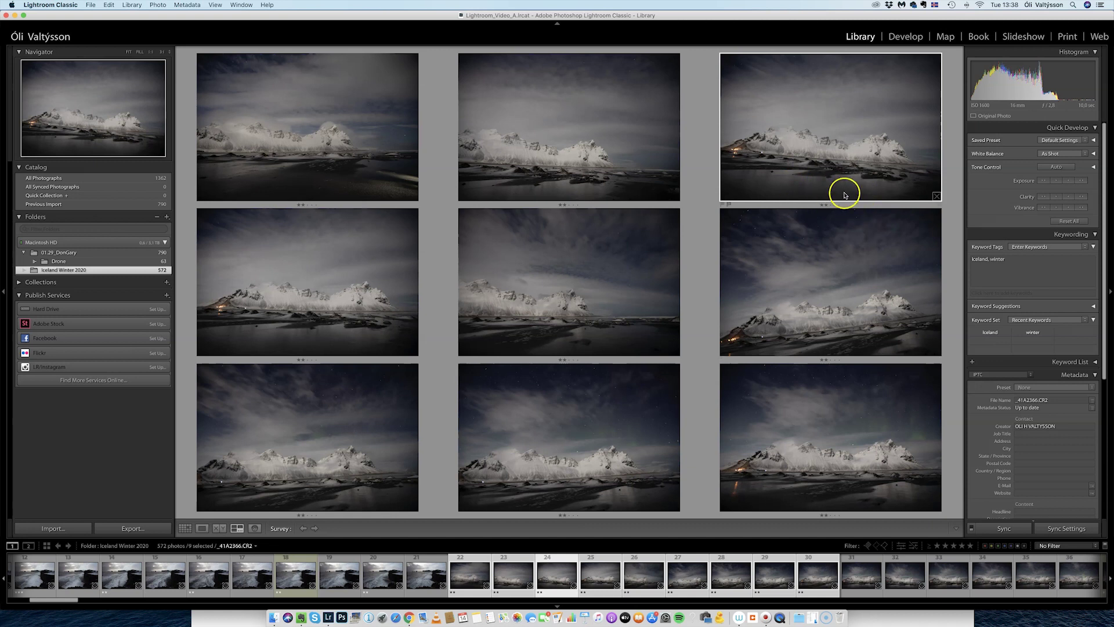
key(3)
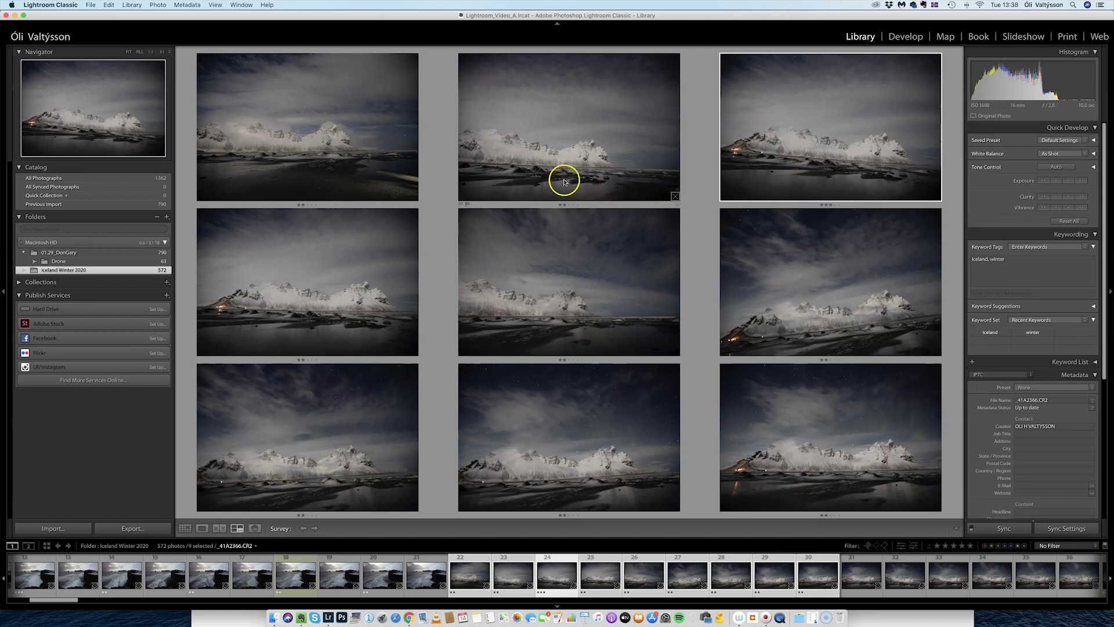
Remove the second surveyed photo, _41A2365.CR2, and the tilted mountain shot, _41A2369.CR2, from the survey.
click(675, 196)
click(651, 189)
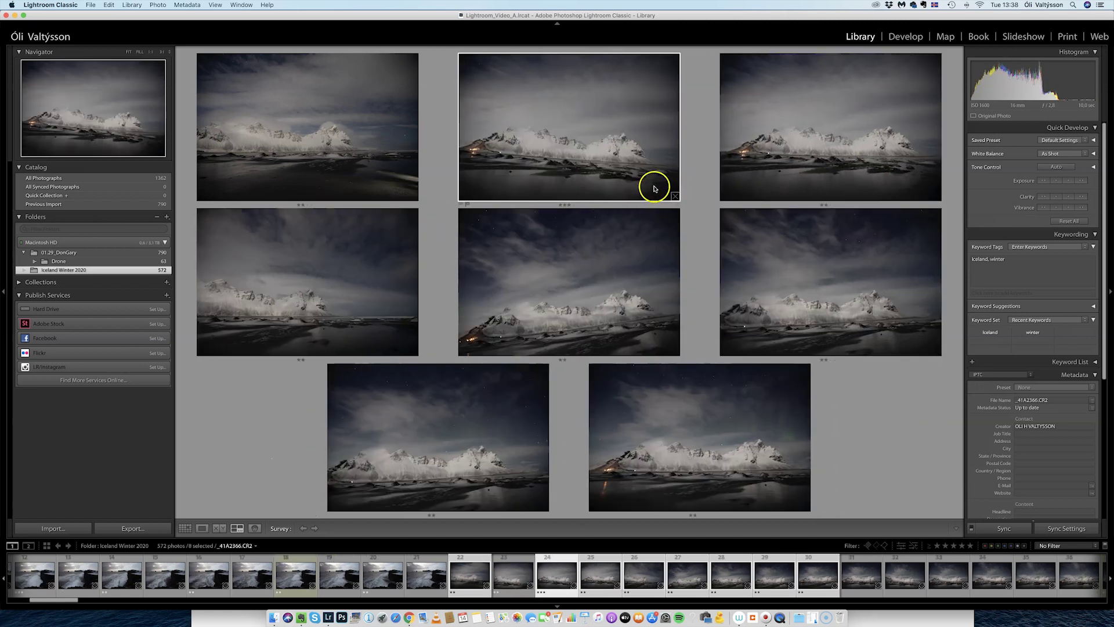
click(557, 294)
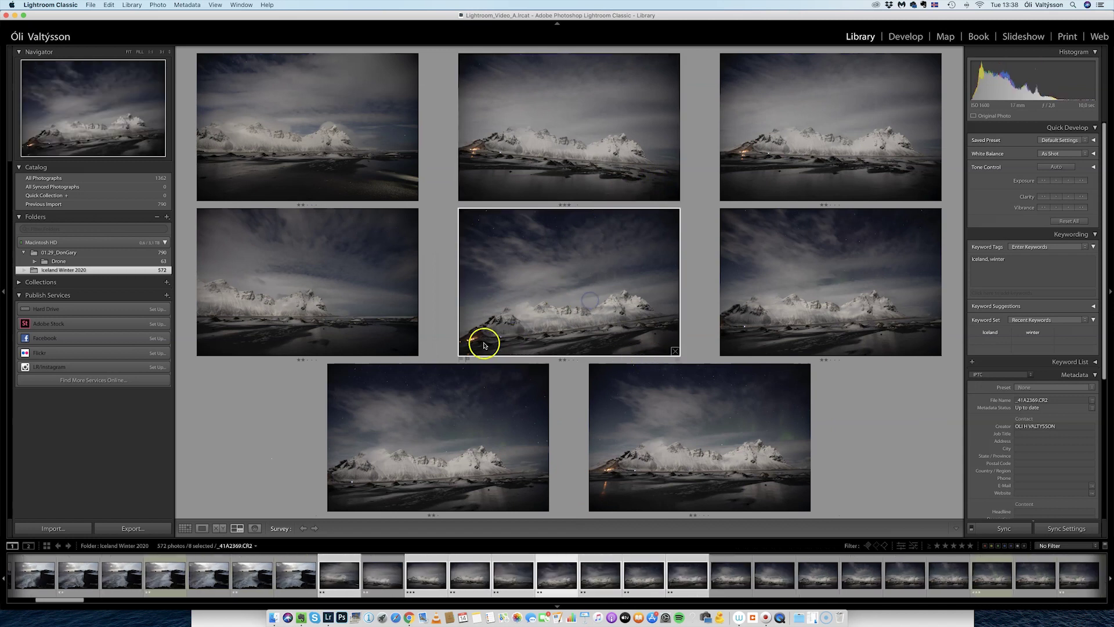
click(675, 351)
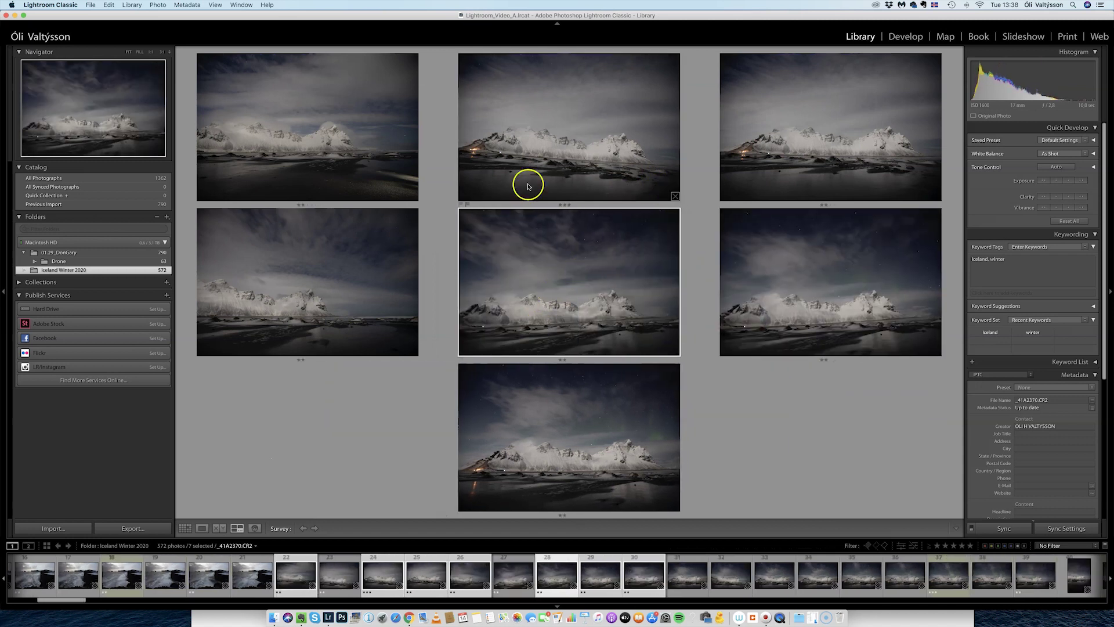
Remove the other mountain photos from the survey until only _41A2370.CR2 remains, and rate it three stars.
click(674, 196)
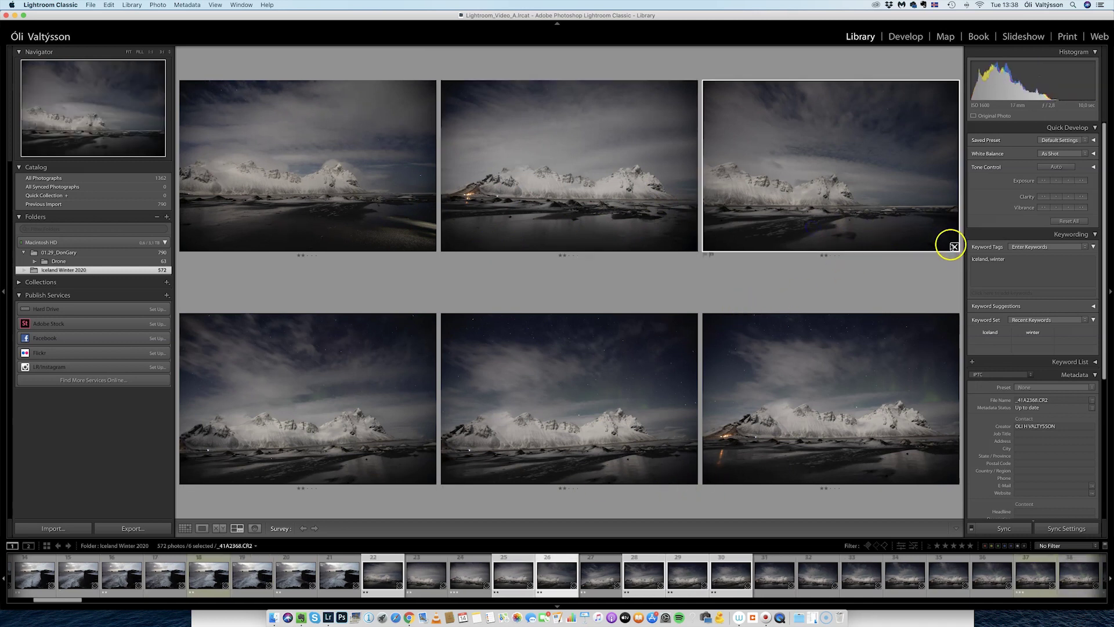
click(950, 246)
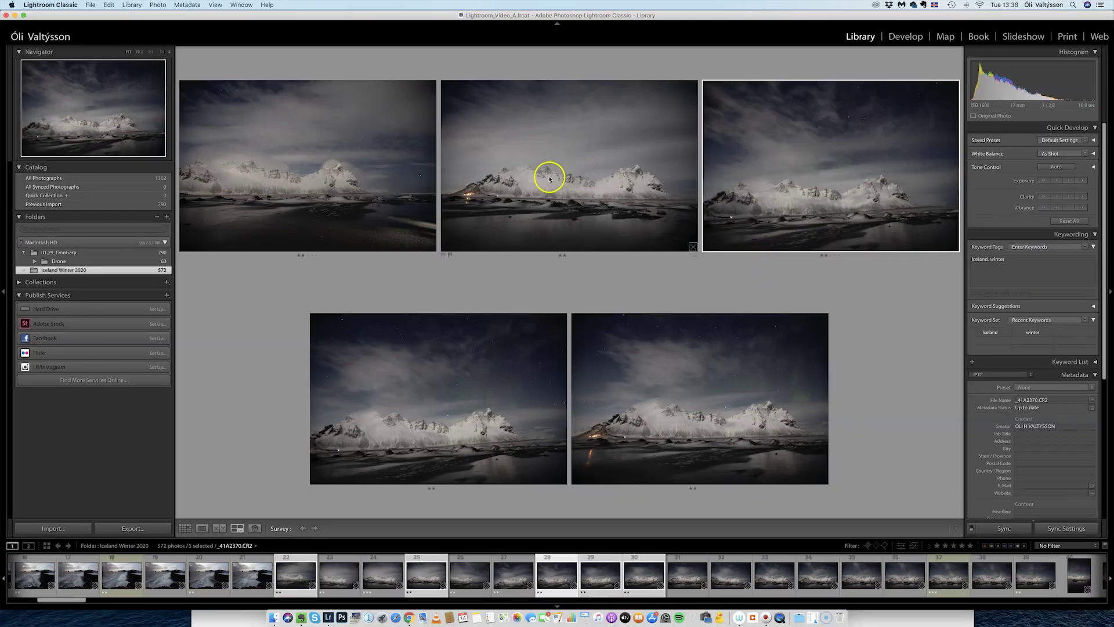
click(431, 247)
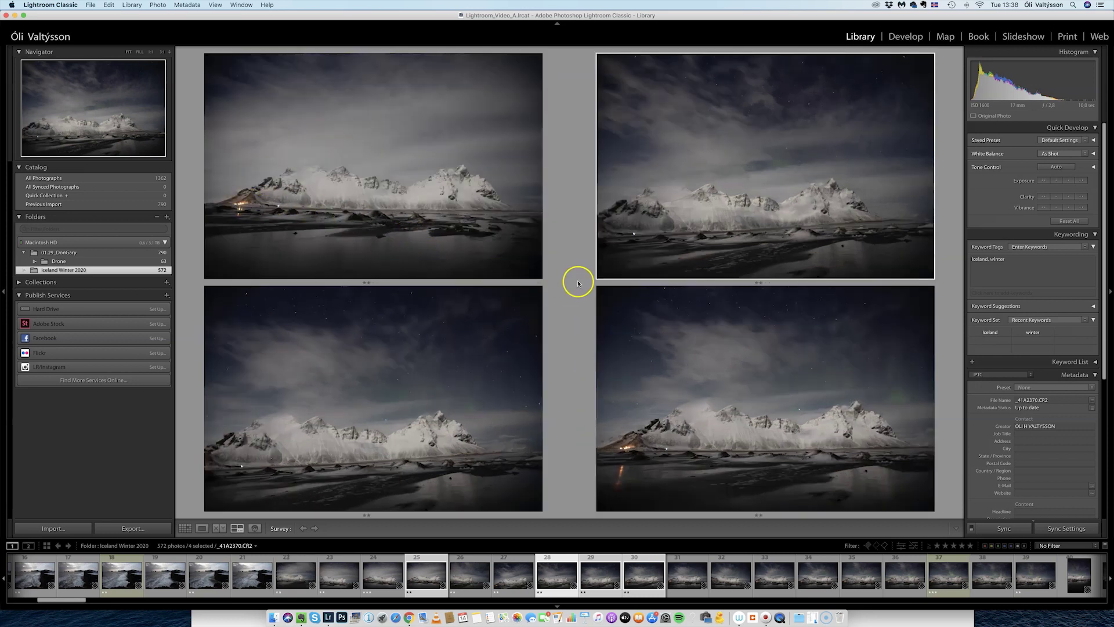
click(537, 274)
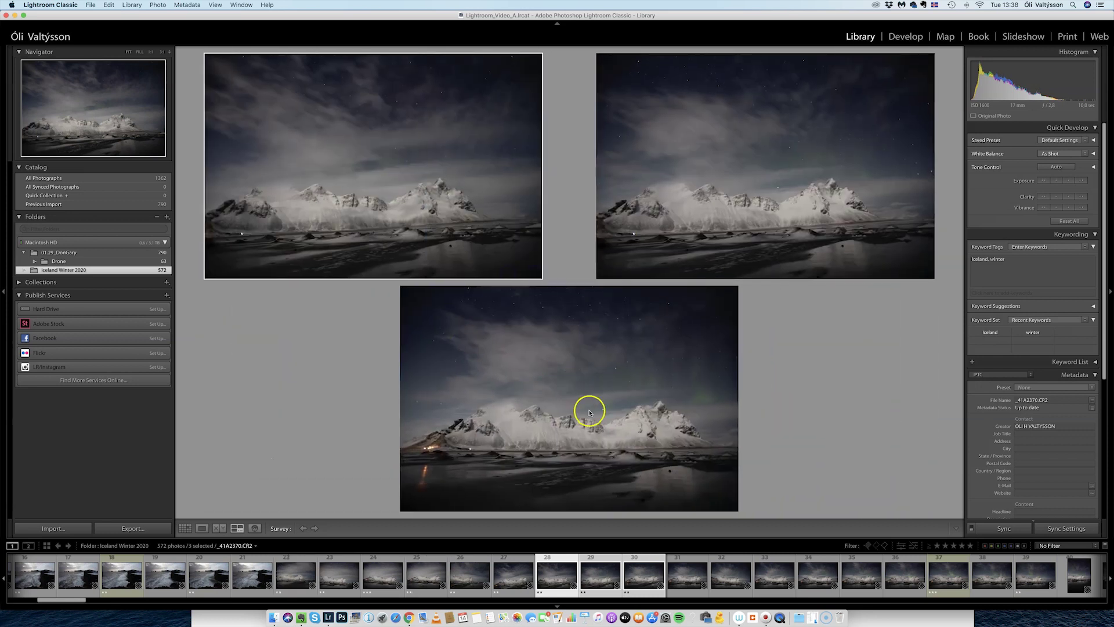
click(730, 505)
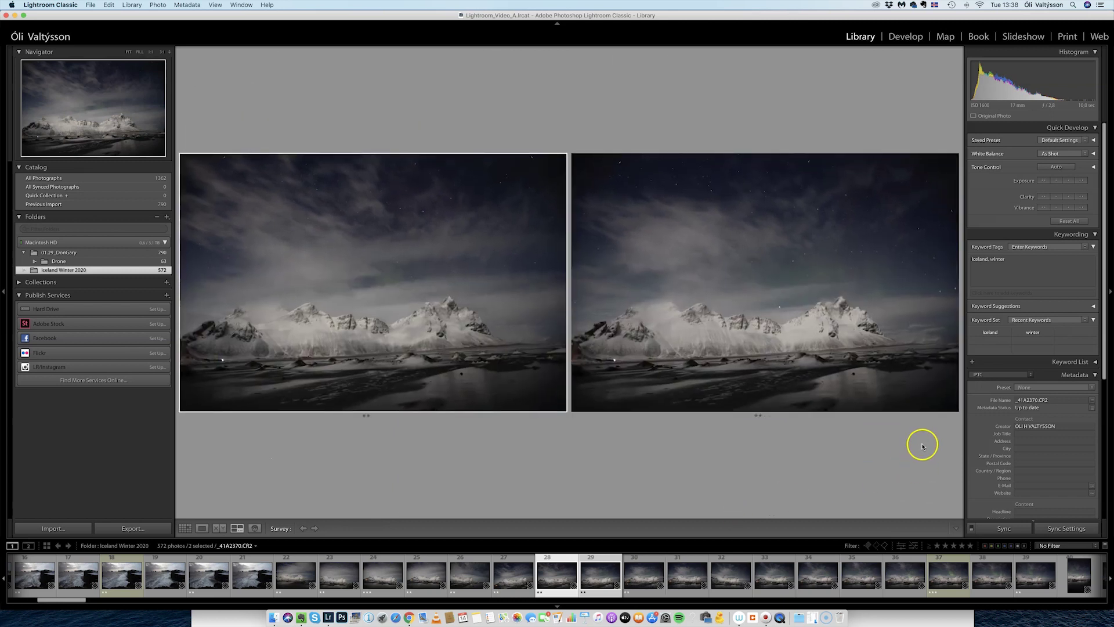
click(953, 407)
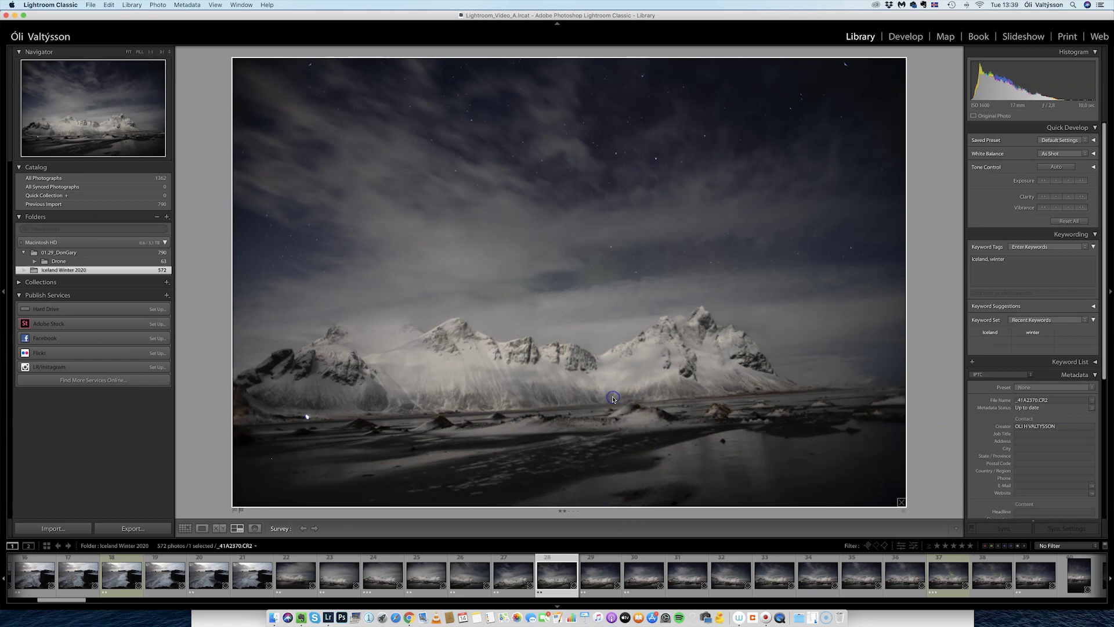
key(3)
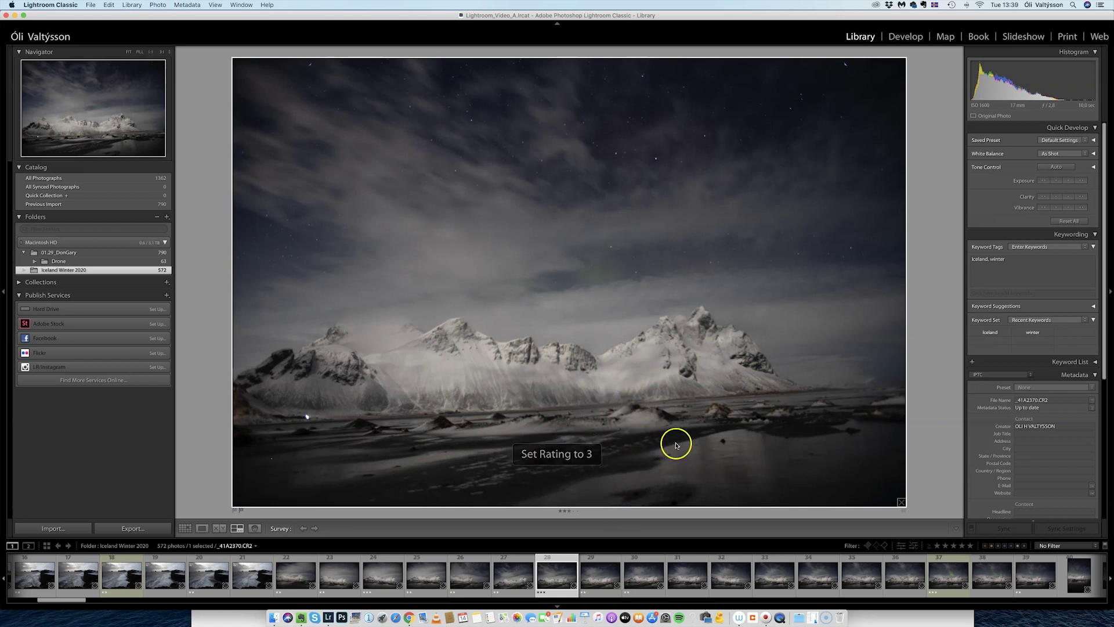
Return to the grid and look through the folder's coastal, mountain and horse-riding photos to find where the horse series begins.
click(184, 528)
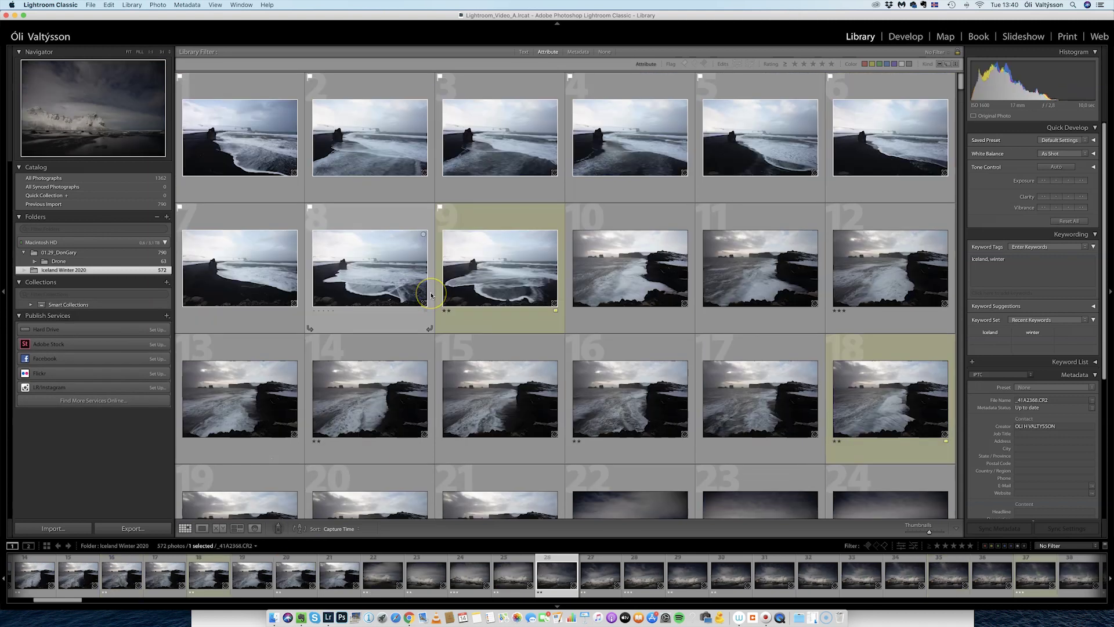
scroll(411, 316, down, 20)
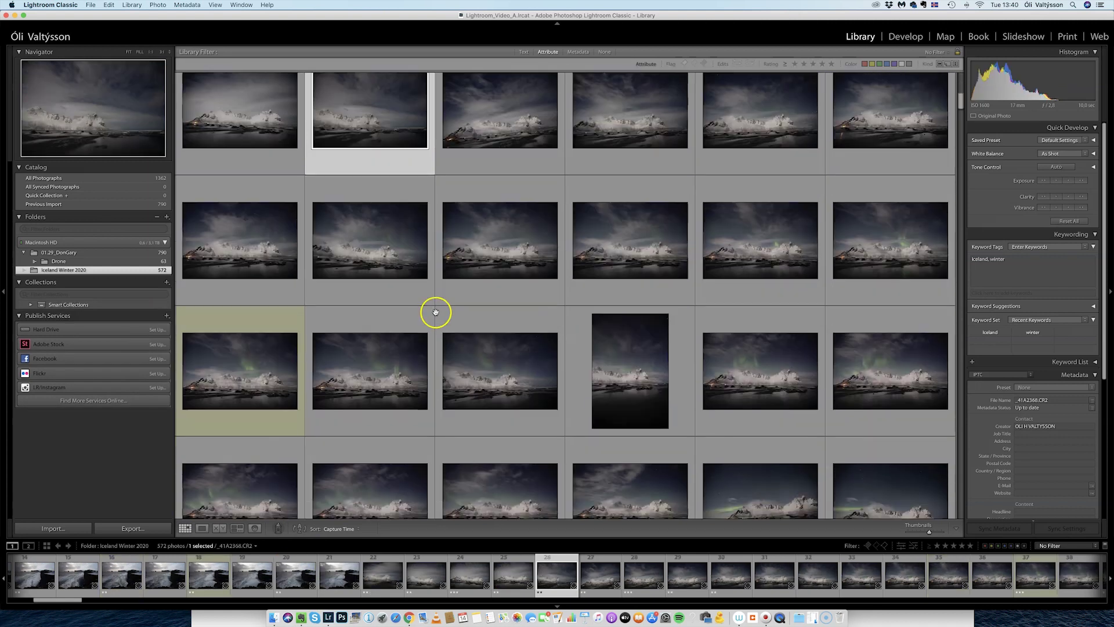
scroll(436, 313, down, 10)
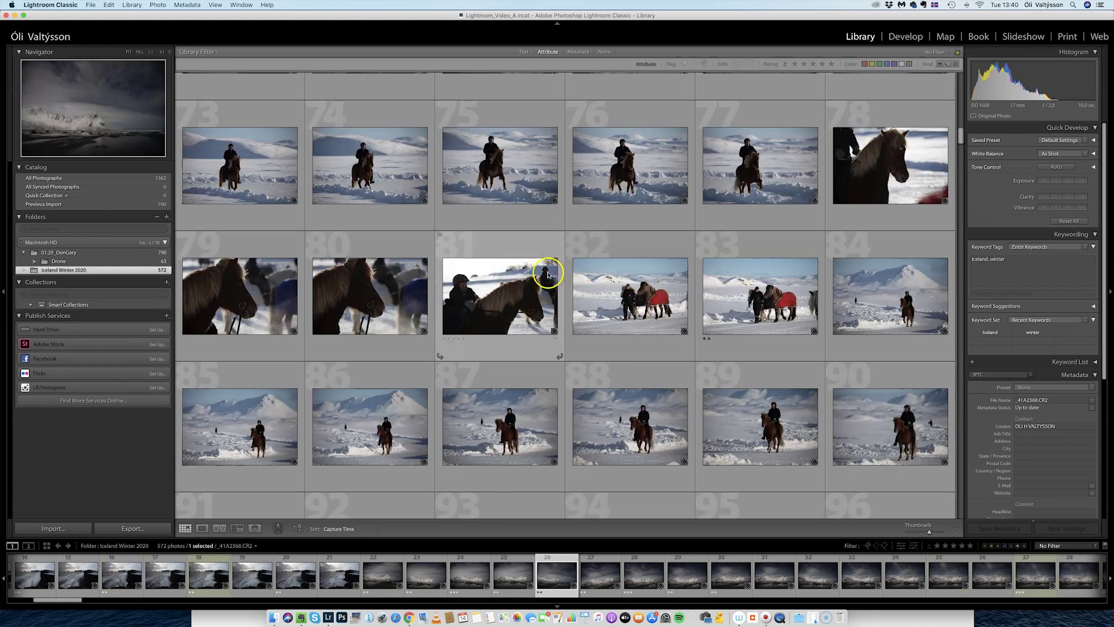
scroll(547, 273, down, 4)
scroll(539, 271, up, 20)
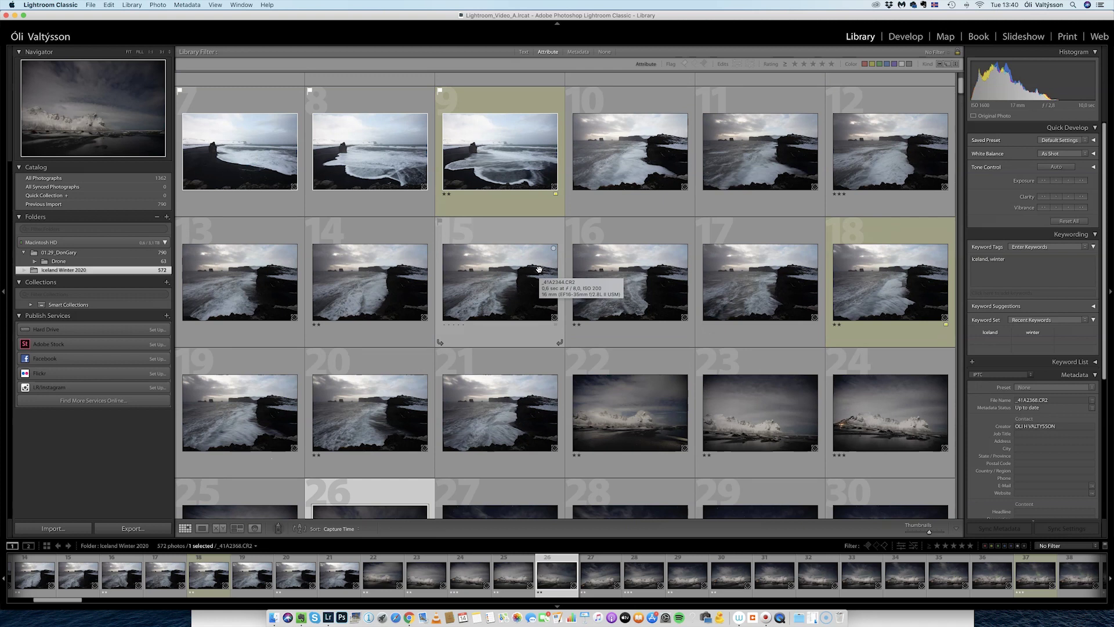
scroll(539, 269, down, 20)
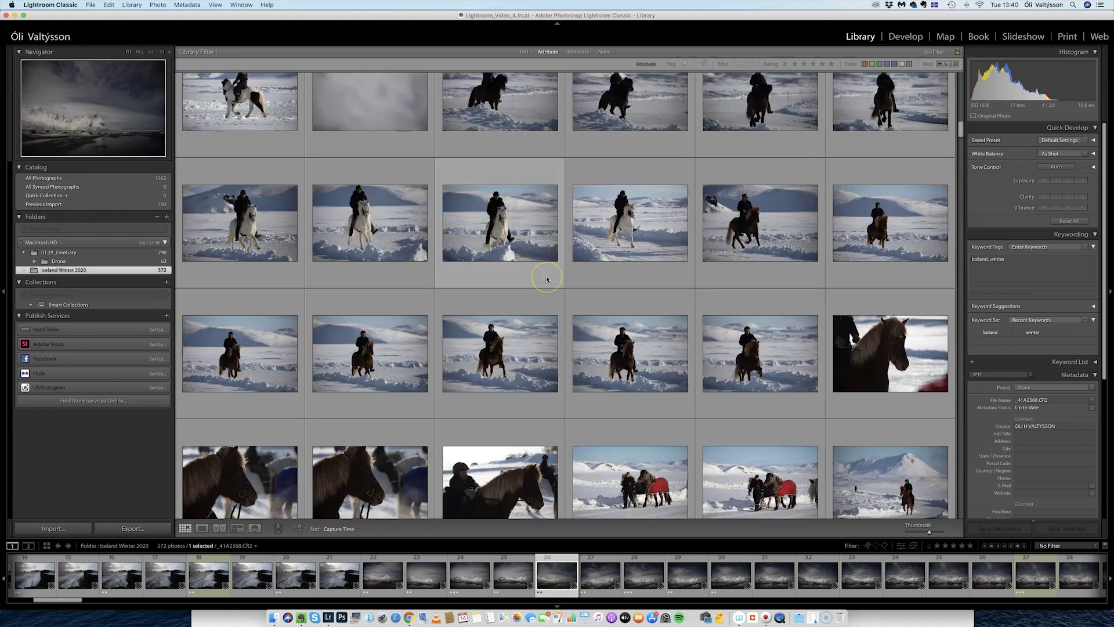
scroll(570, 279, down, 5)
scroll(570, 279, up, 6)
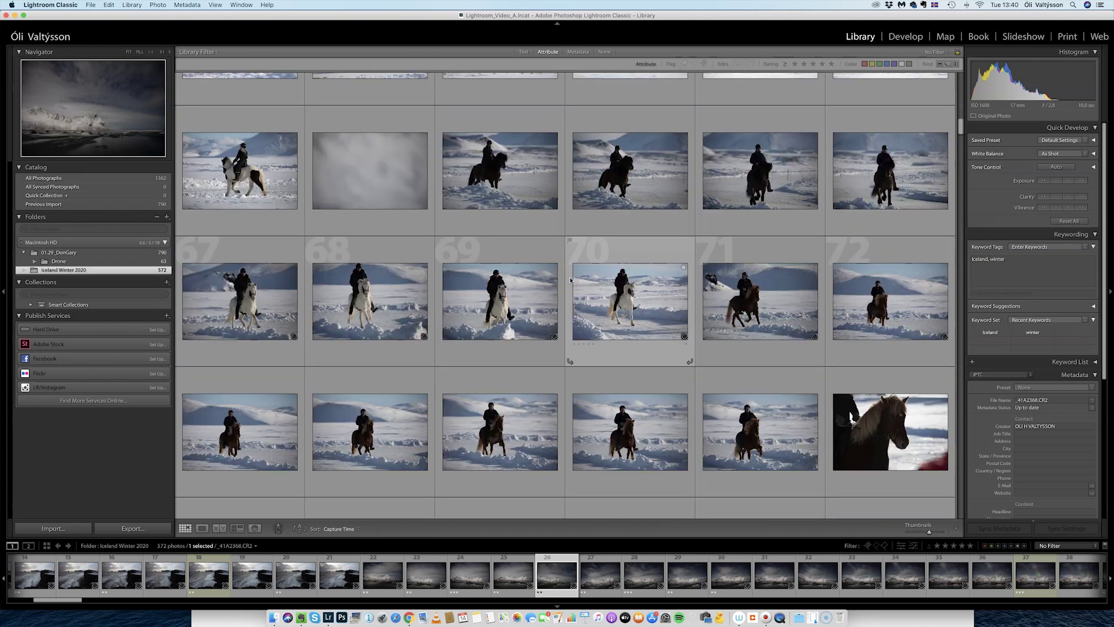
scroll(570, 281, down, 2)
click(585, 281)
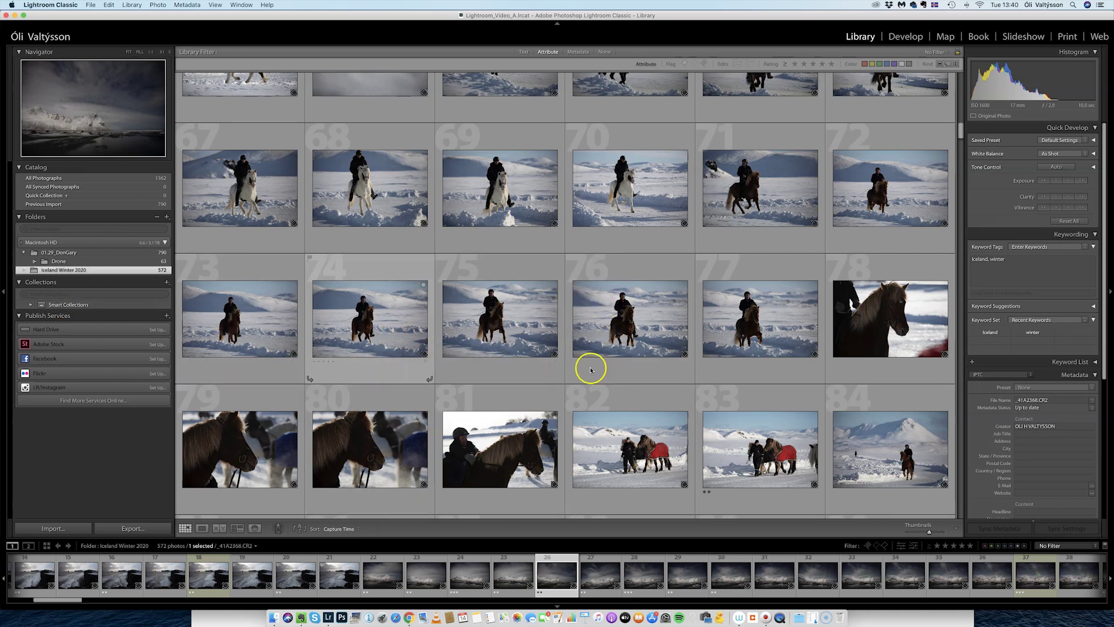
scroll(592, 368, up, 5)
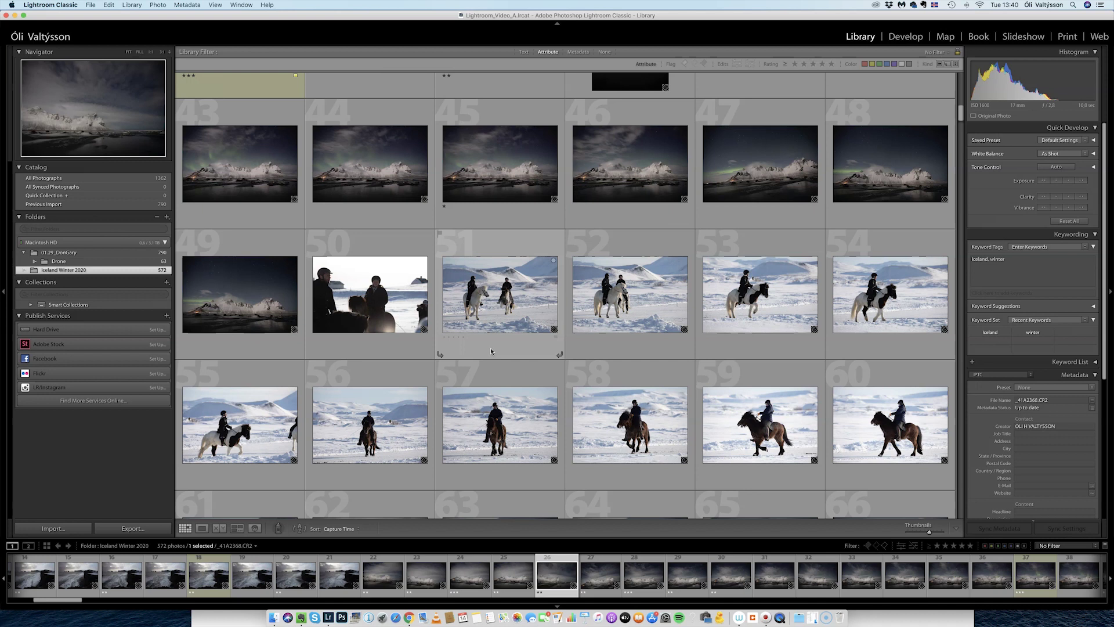
Select the whole run of horse-riding photos, from photo 50 through photo 384.
click(523, 319)
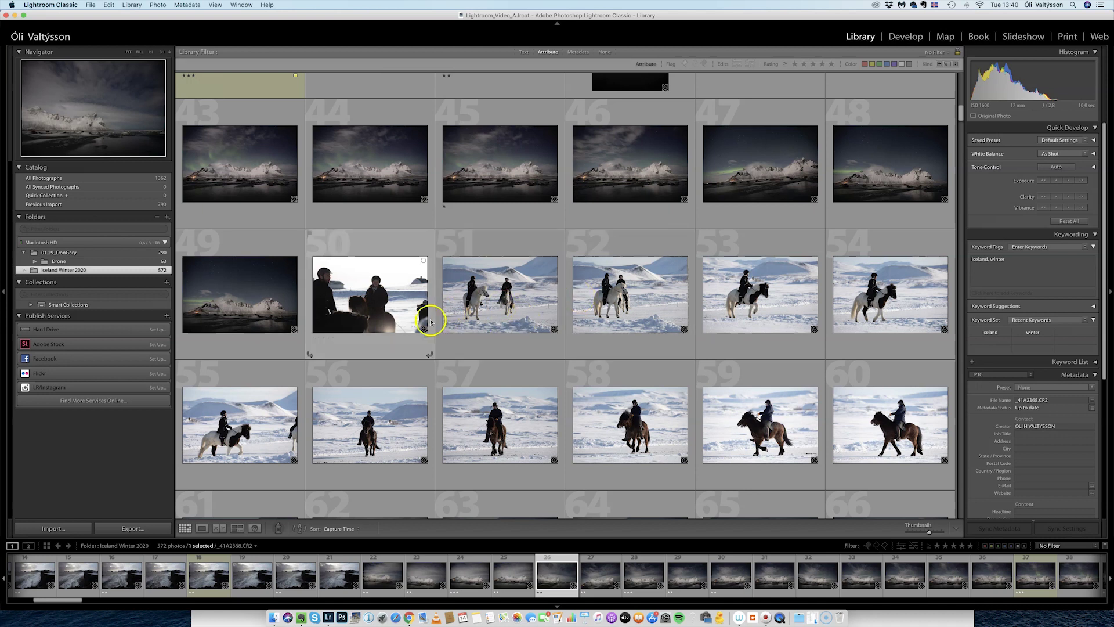
scroll(450, 309, down, 2)
click(392, 245)
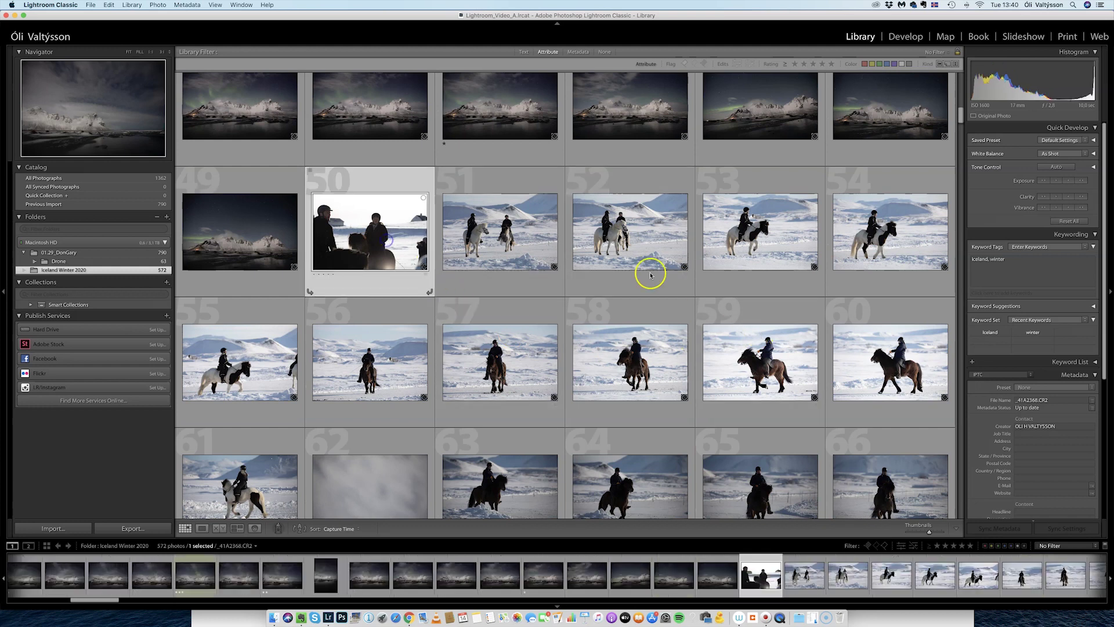
scroll(834, 293, down, 5)
scroll(832, 295, down, 10)
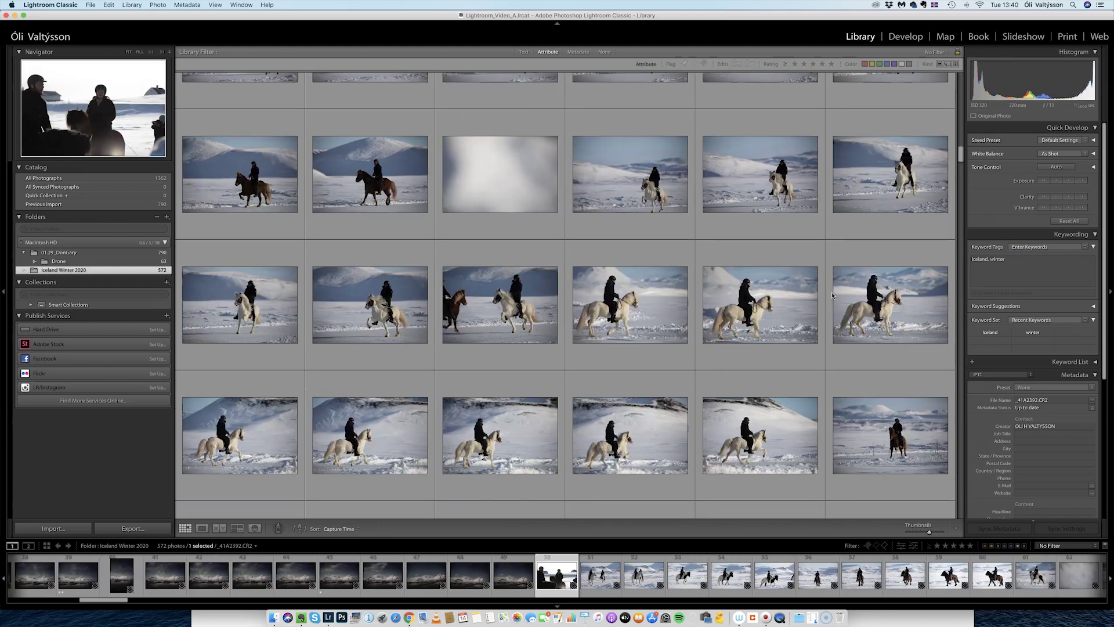
scroll(832, 296, down, 10)
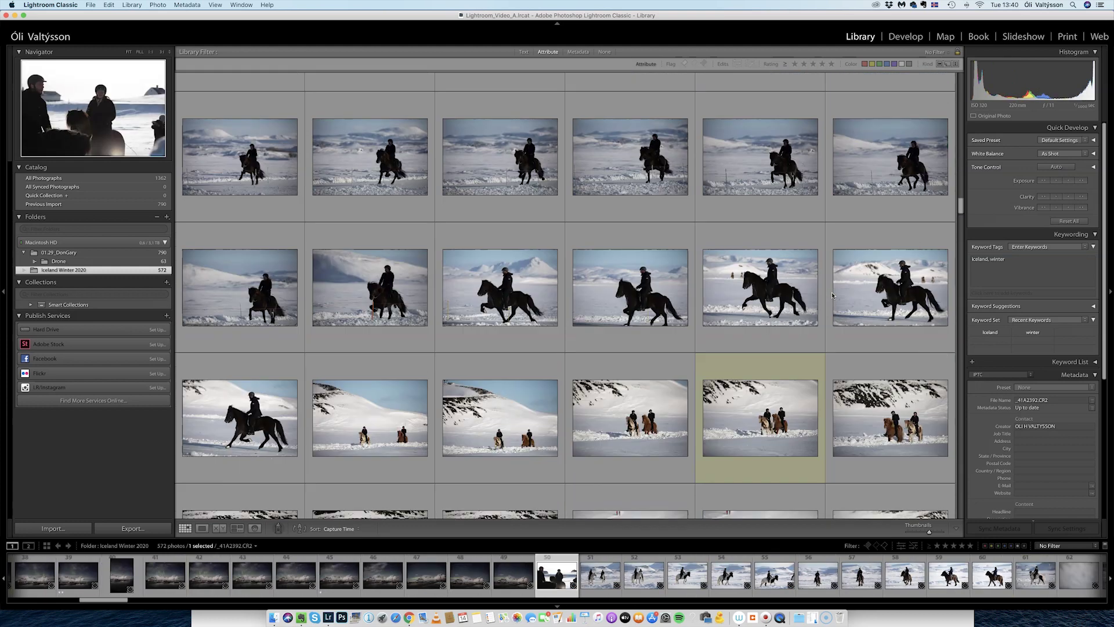
scroll(833, 295, down, 10)
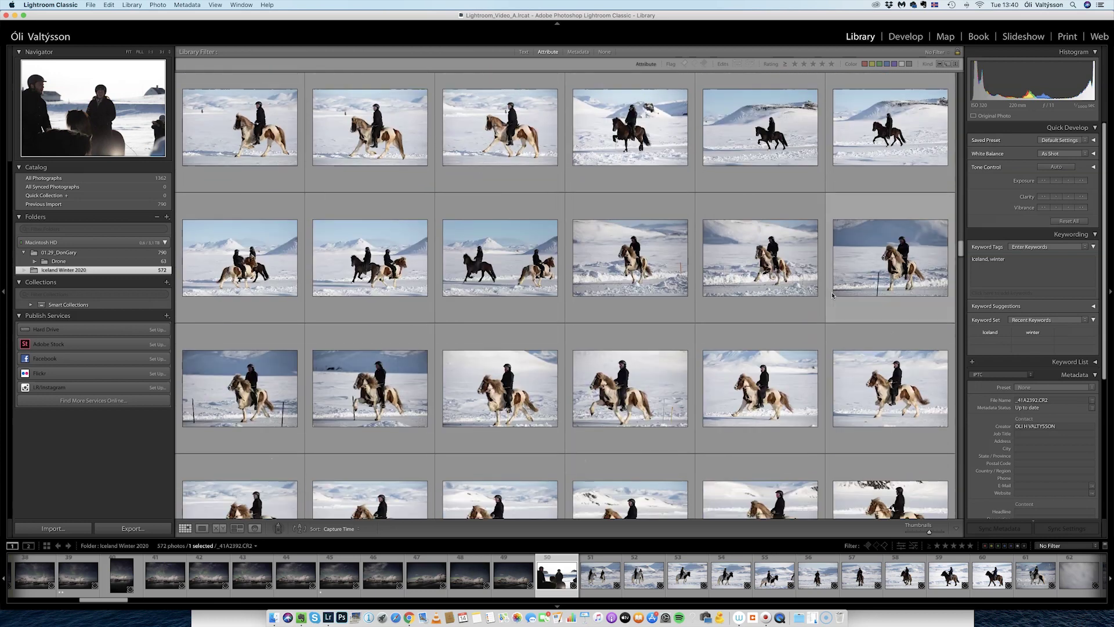
scroll(832, 295, down, 10)
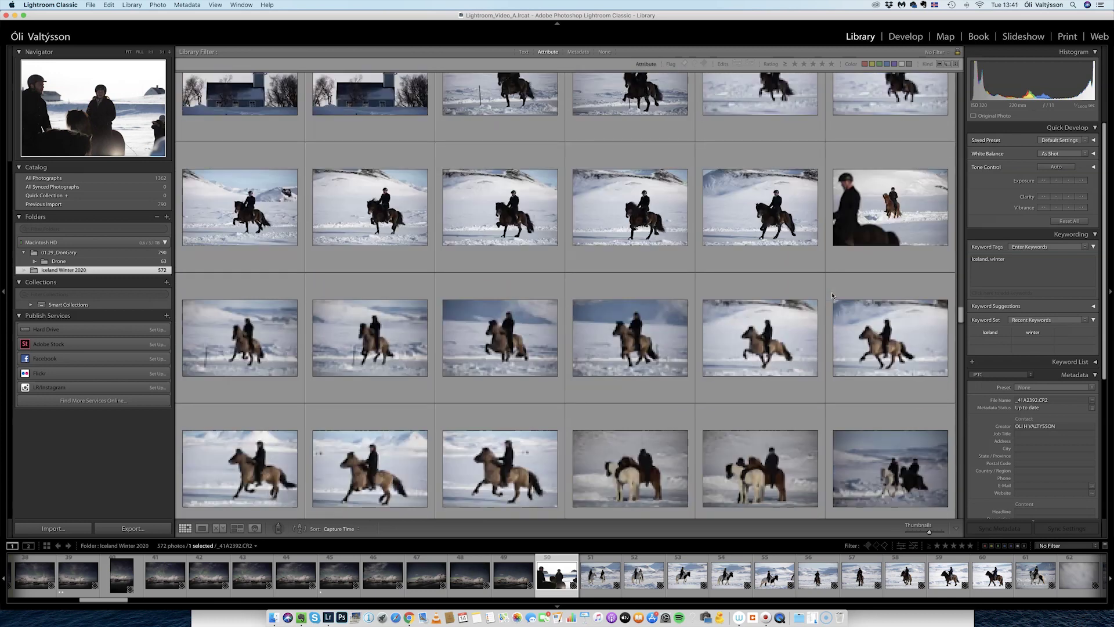
scroll(832, 295, down, 10)
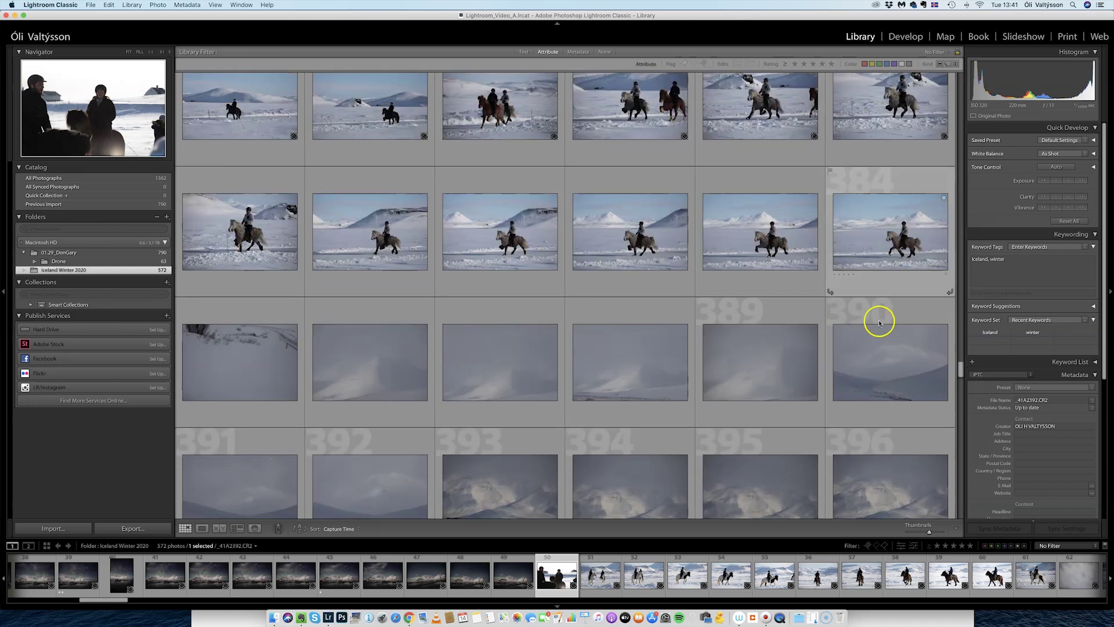
shift+click(879, 236)
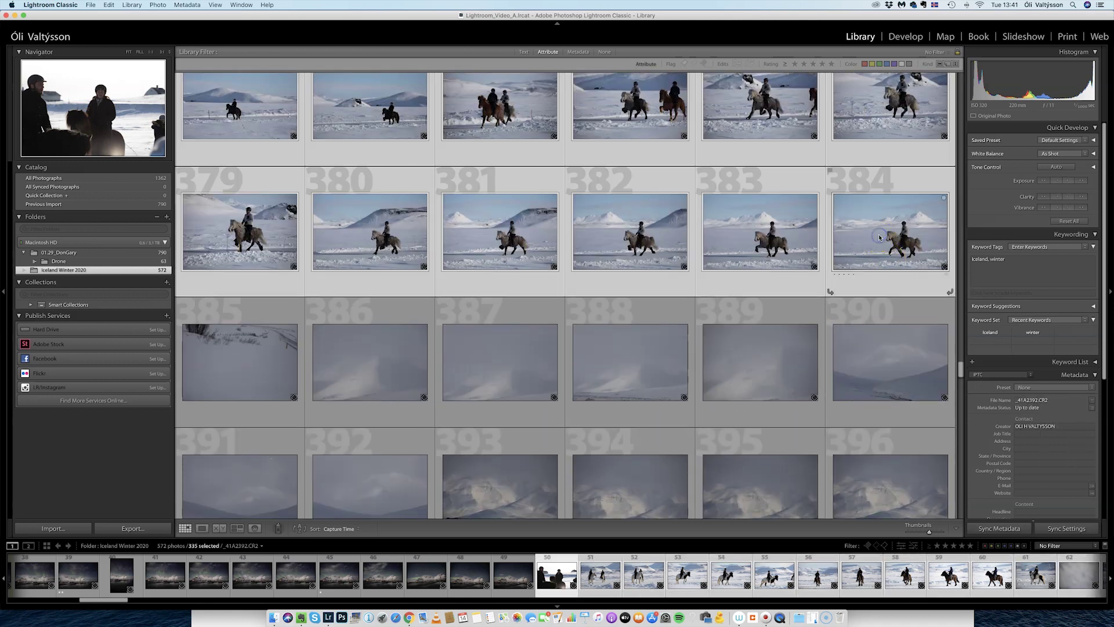
scroll(723, 290, up, 4)
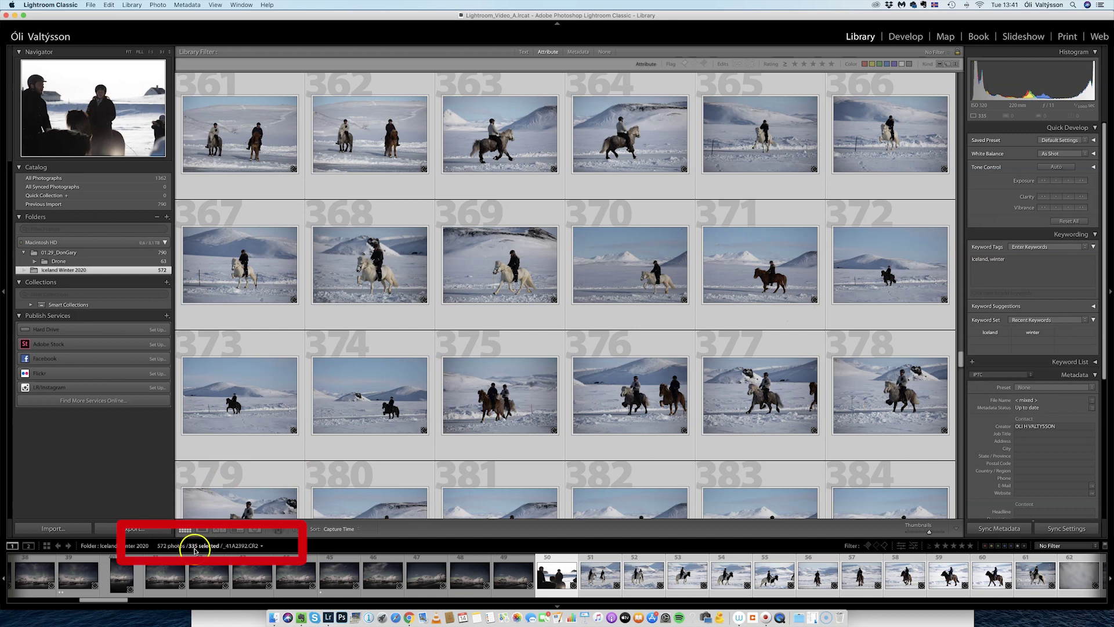
scroll(379, 454, up, 5)
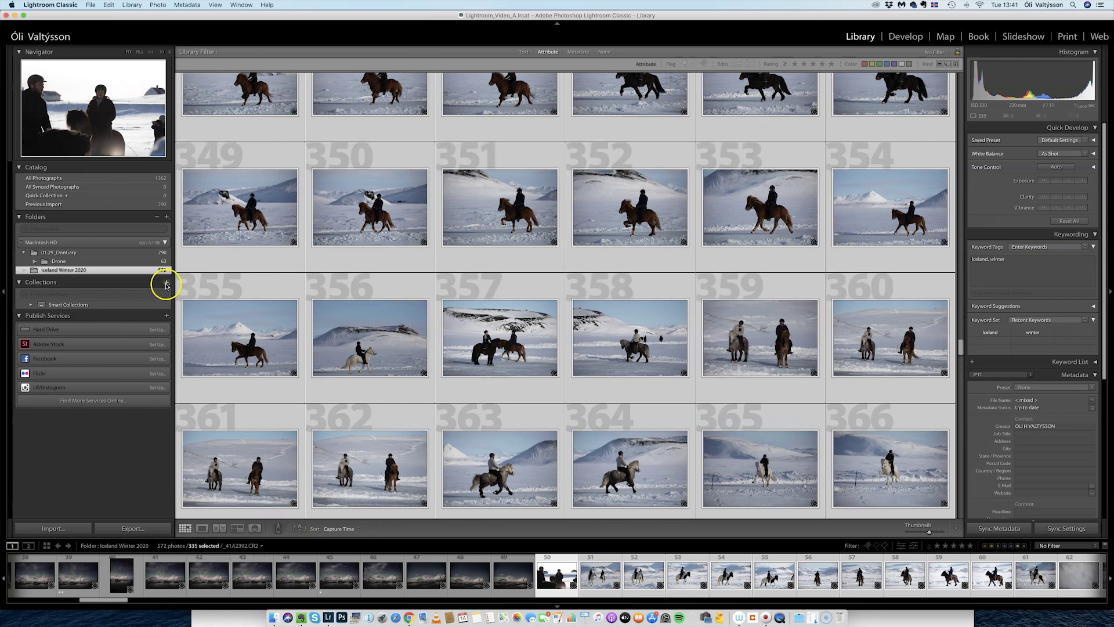
Create a collection named Horses that includes the selected photos, without making new virtual copies.
click(167, 283)
click(186, 291)
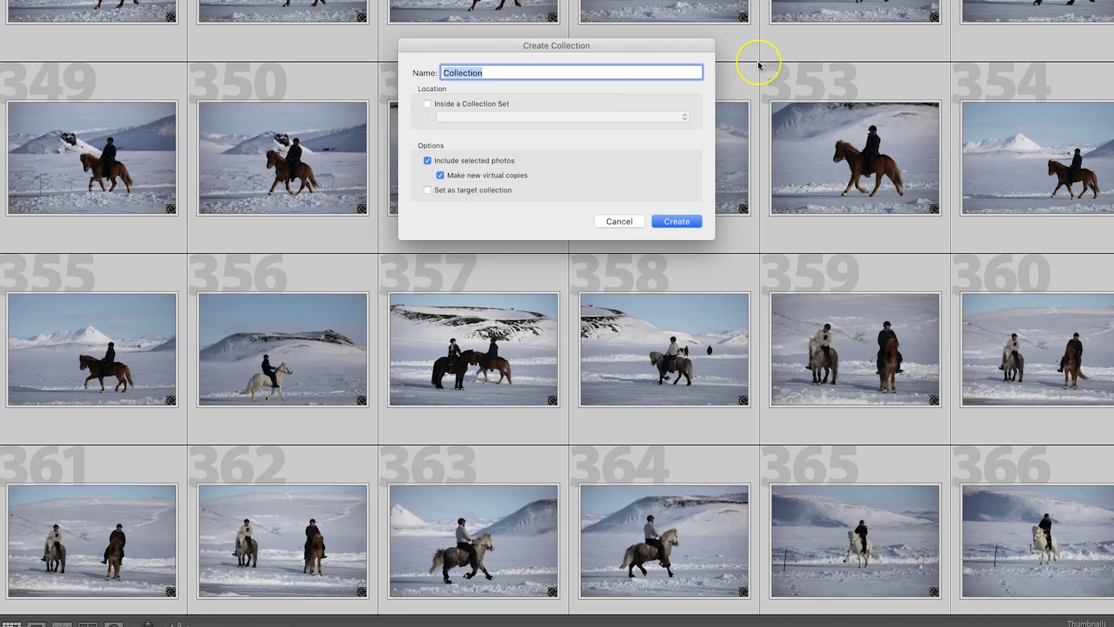
text(Horses)
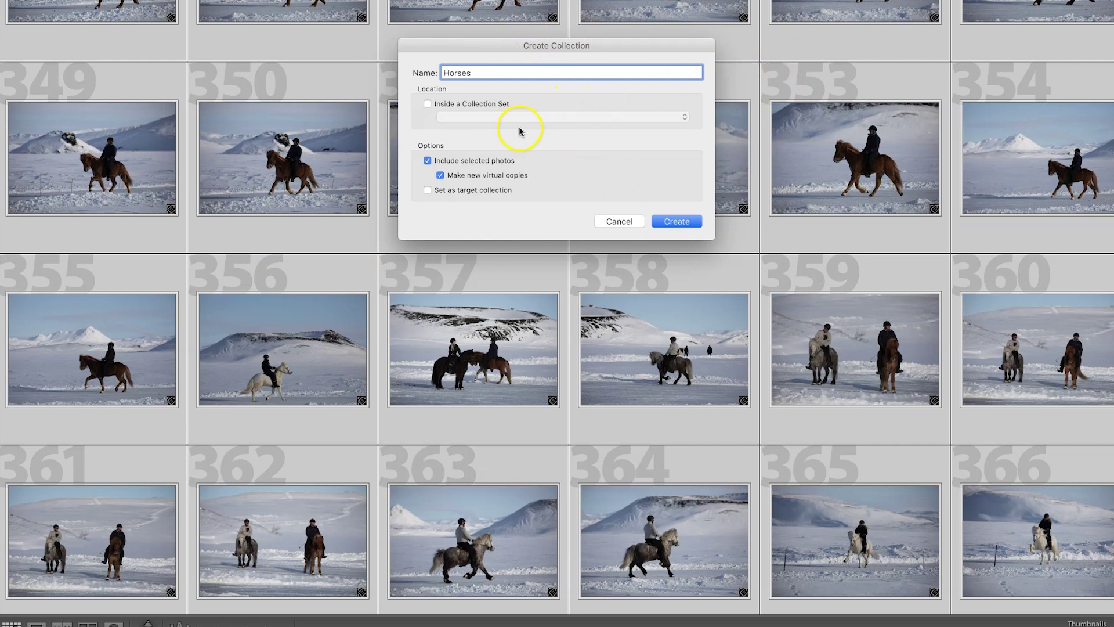
click(557, 137)
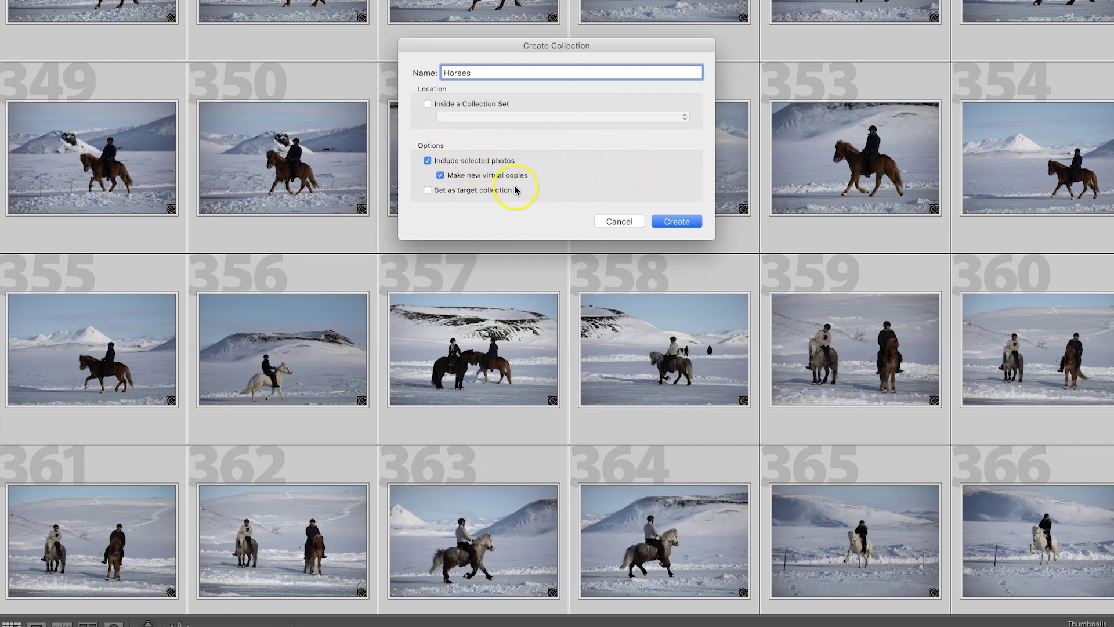
click(440, 175)
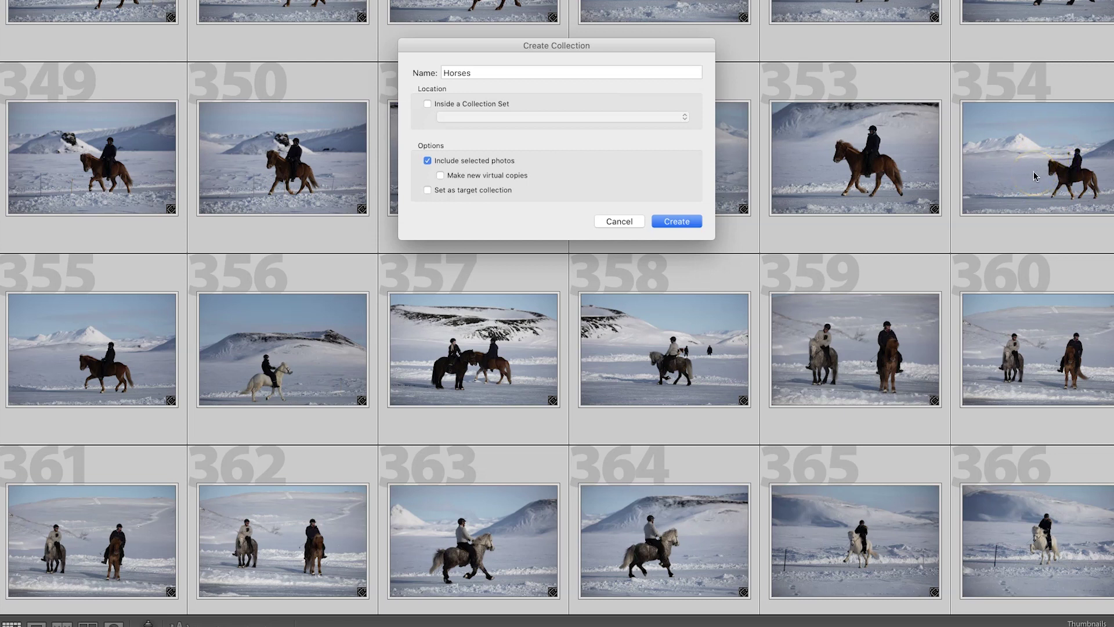
click(1035, 177)
click(673, 221)
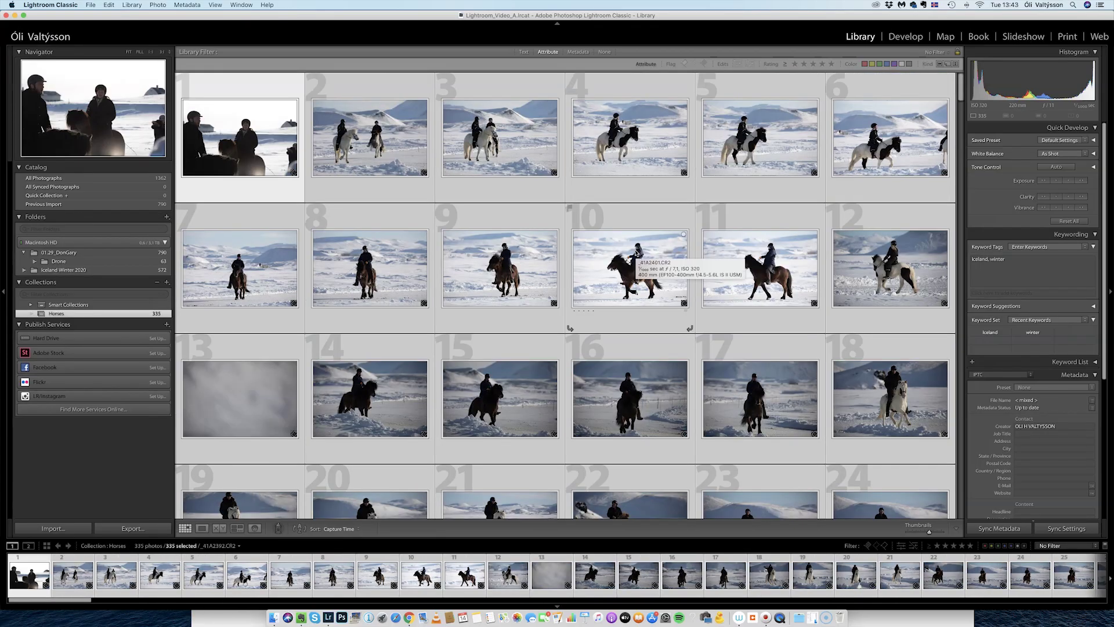
Compare the Iceland Winter 2020 folder with the Horses collection, and look through the collection's photos to the end.
click(528, 267)
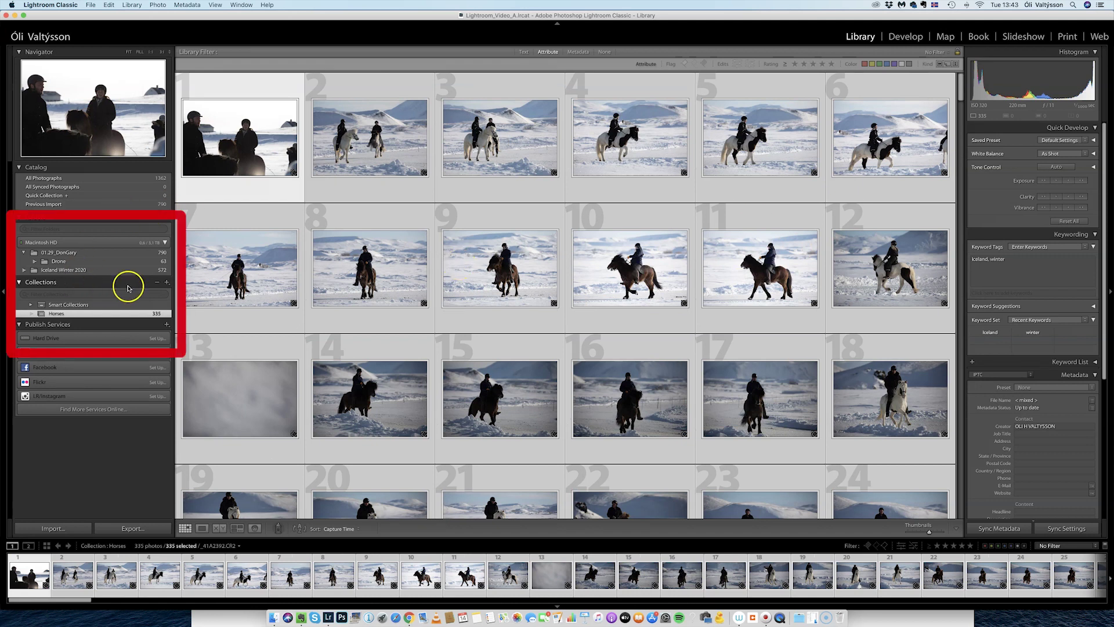
click(82, 271)
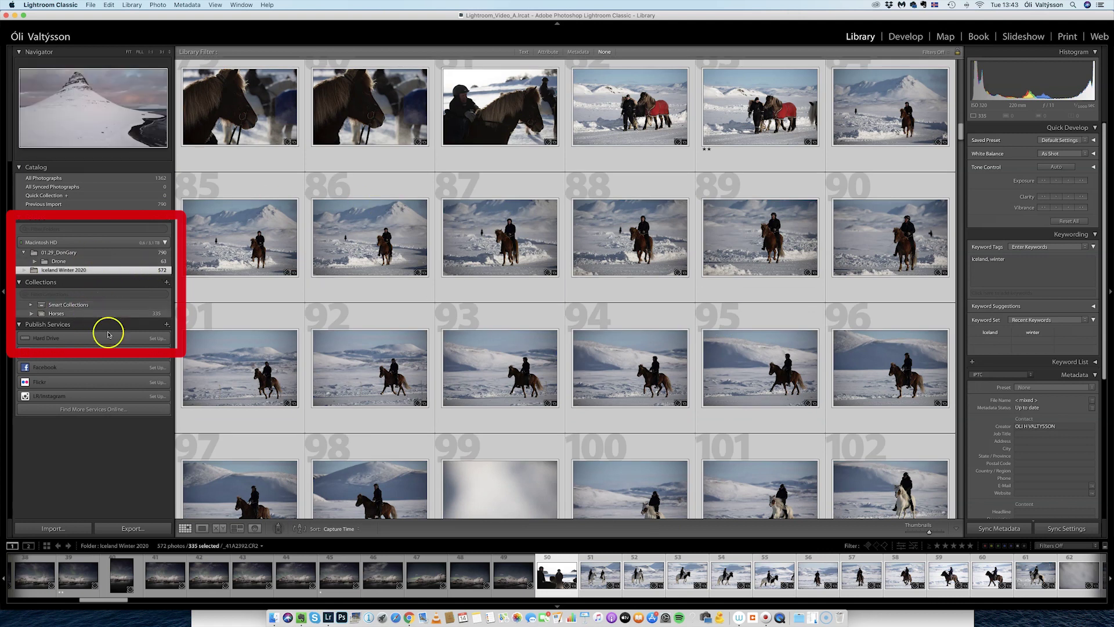
click(64, 313)
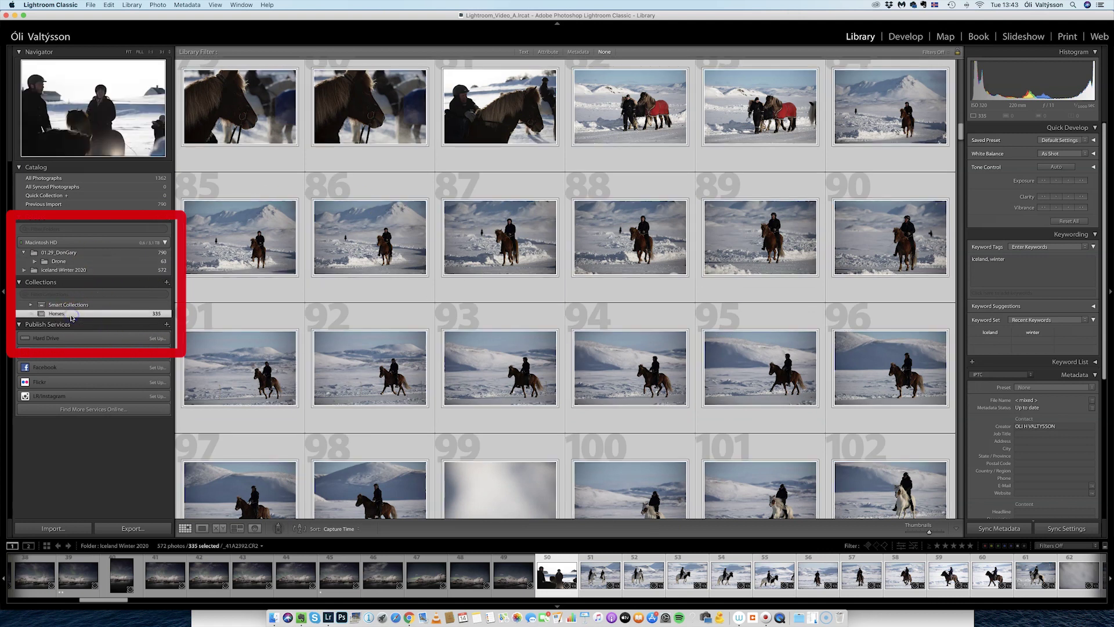
click(515, 346)
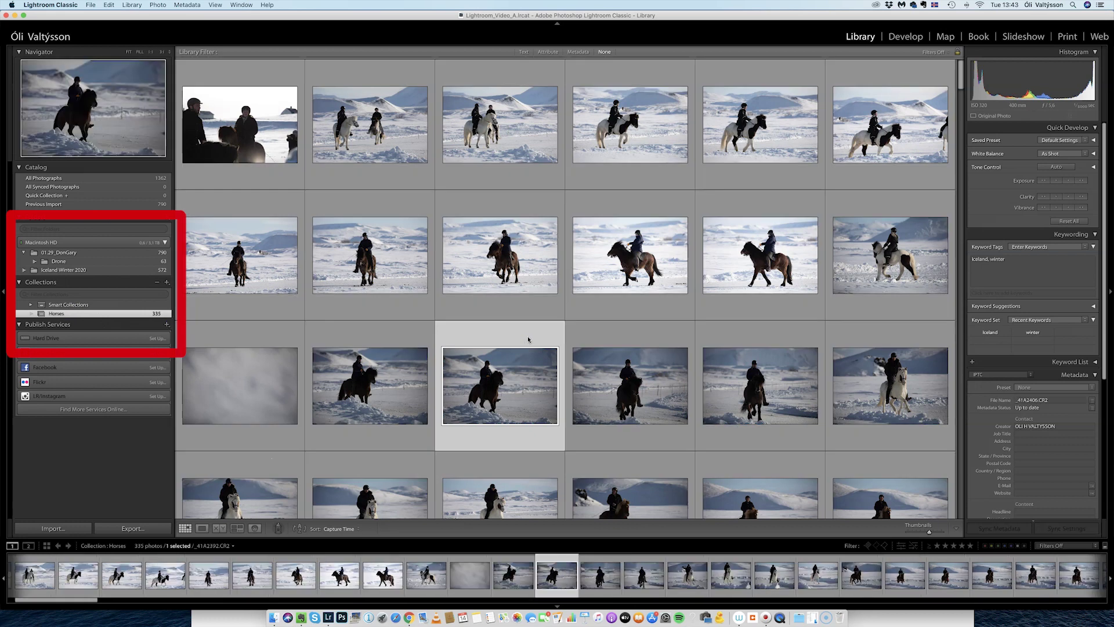
scroll(528, 339, down, 20)
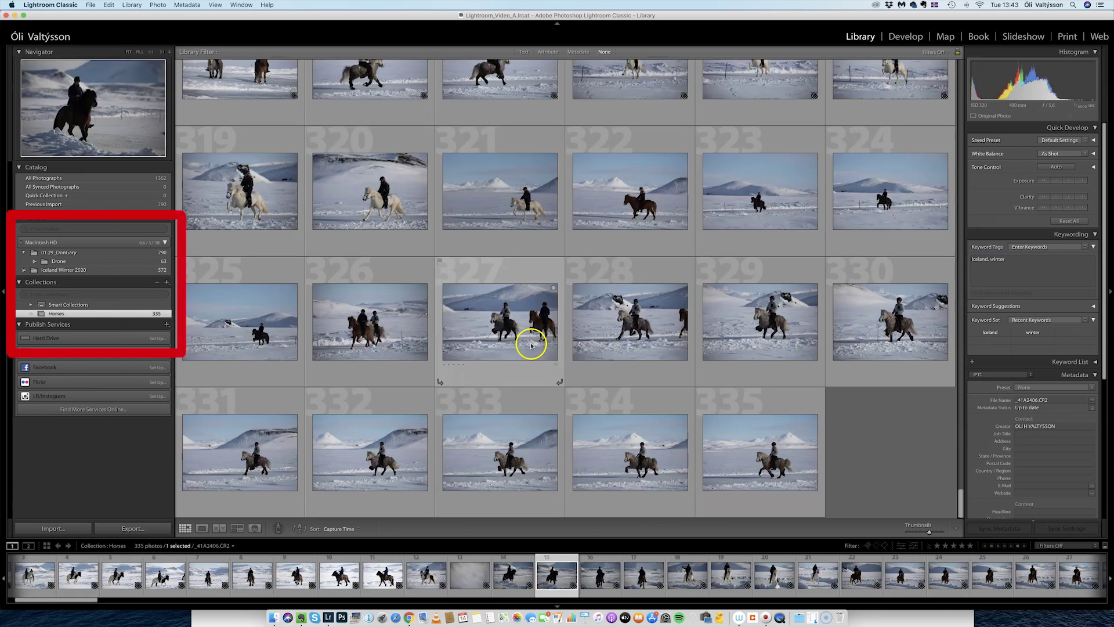
Review the Horses collection and look through the Iceland Winter 2020 folder to find where the misty mountain series ends.
scroll(711, 336, up, 20)
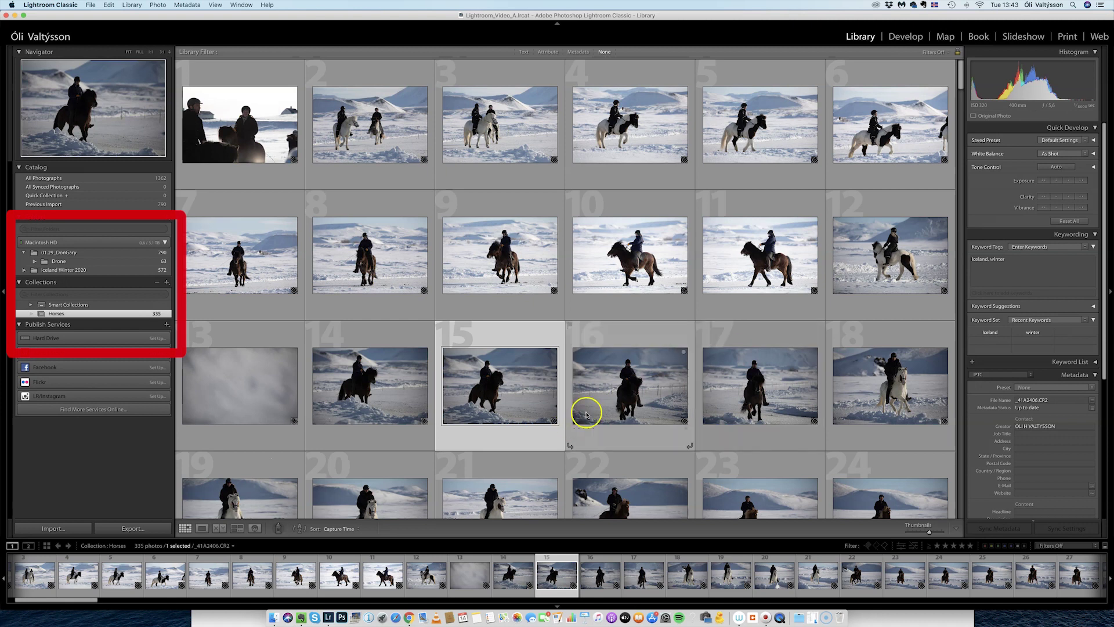
scroll(415, 311, down, 10)
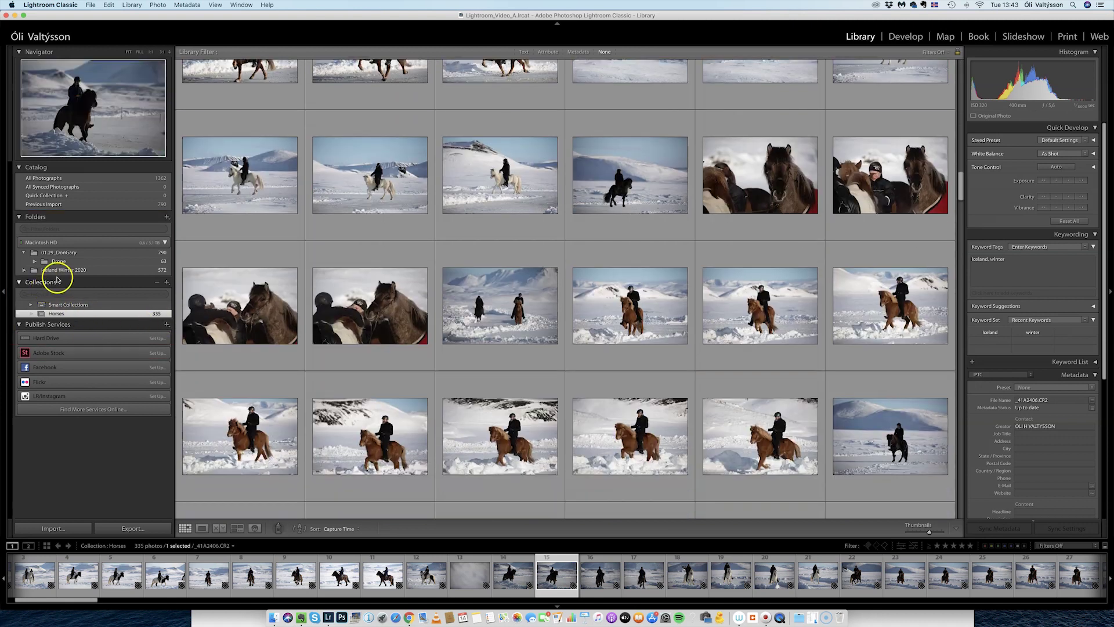
click(59, 270)
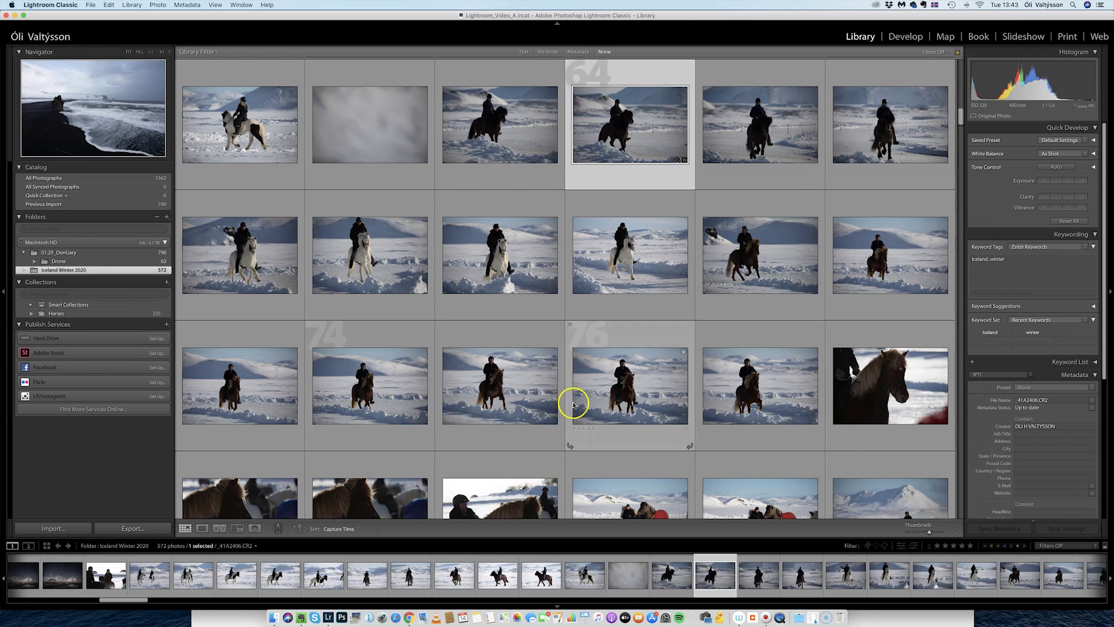
scroll(572, 405, down, 20)
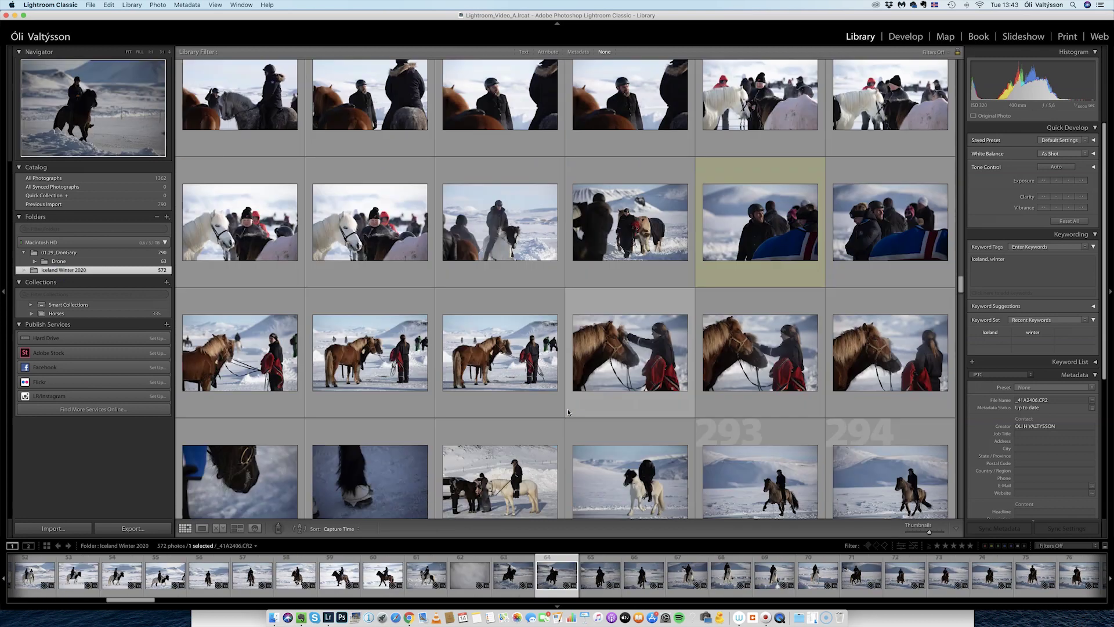
scroll(568, 412, down, 20)
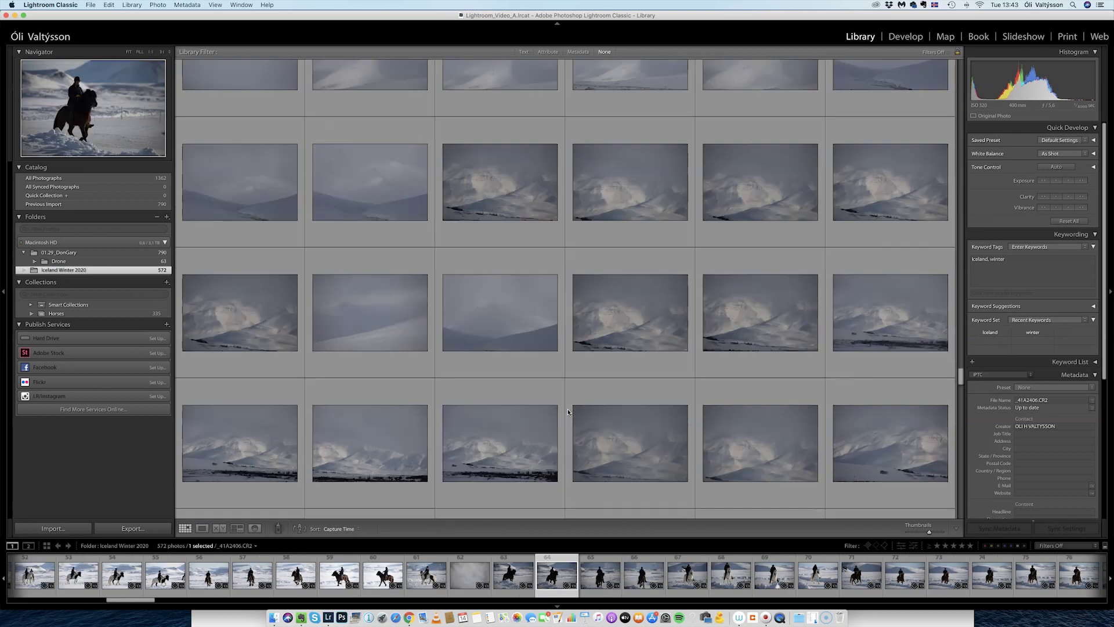
scroll(568, 412, down, 20)
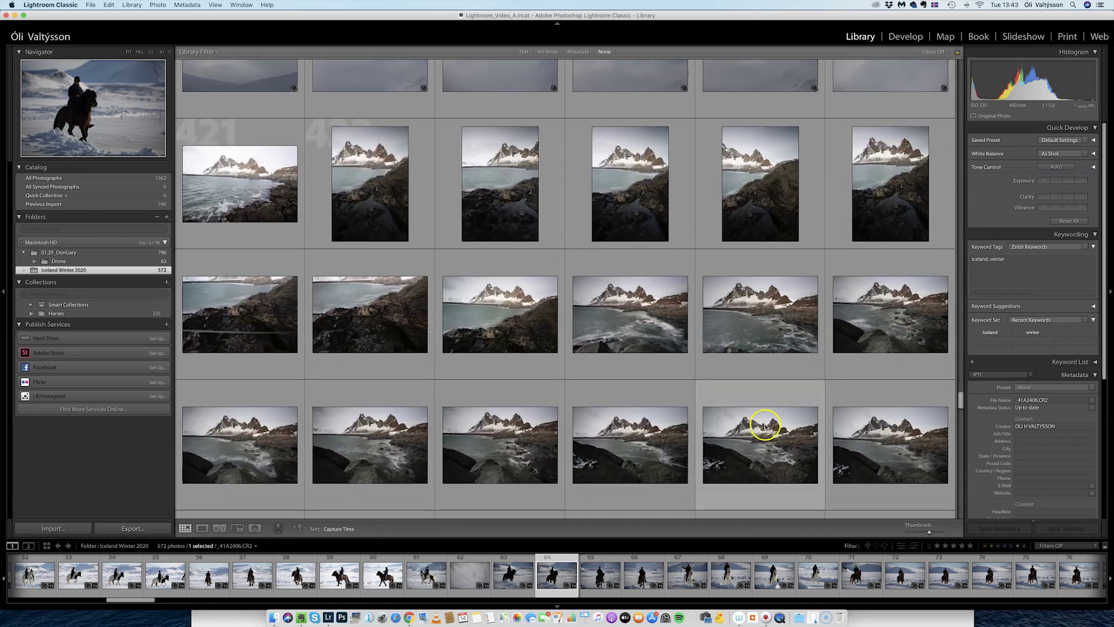
scroll(765, 427, up, 5)
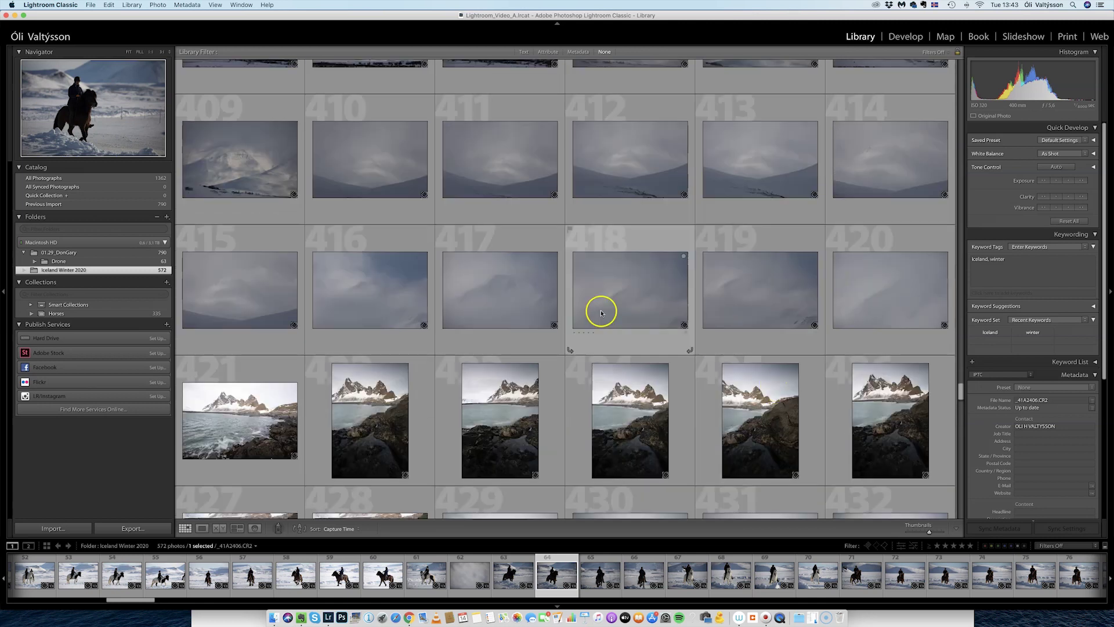
scroll(639, 317, up, 3)
click(893, 382)
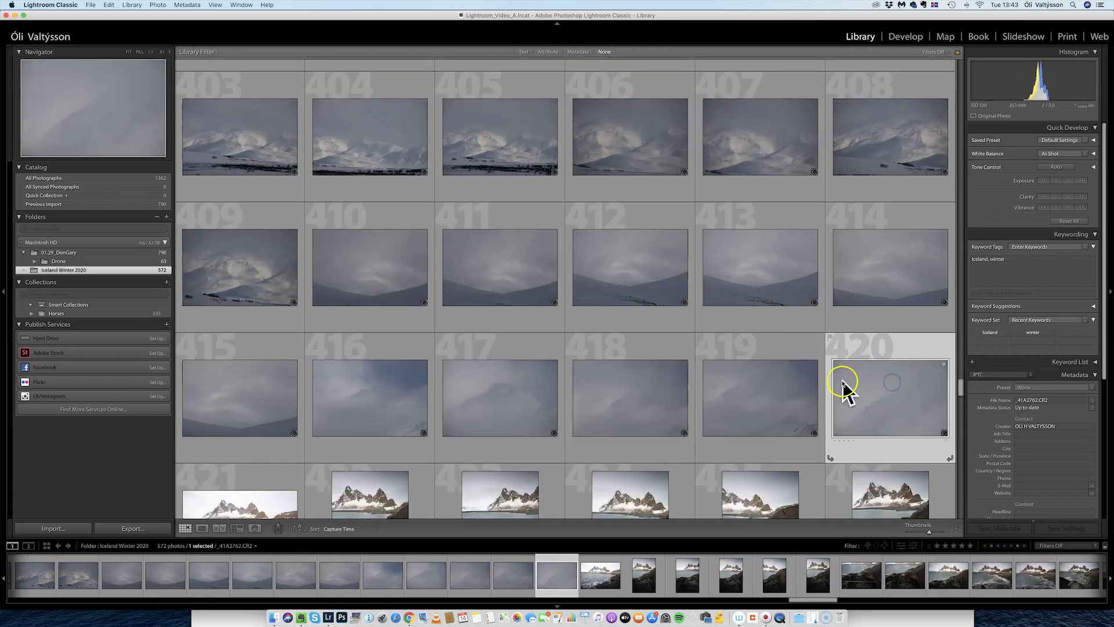
scroll(842, 386, up, 8)
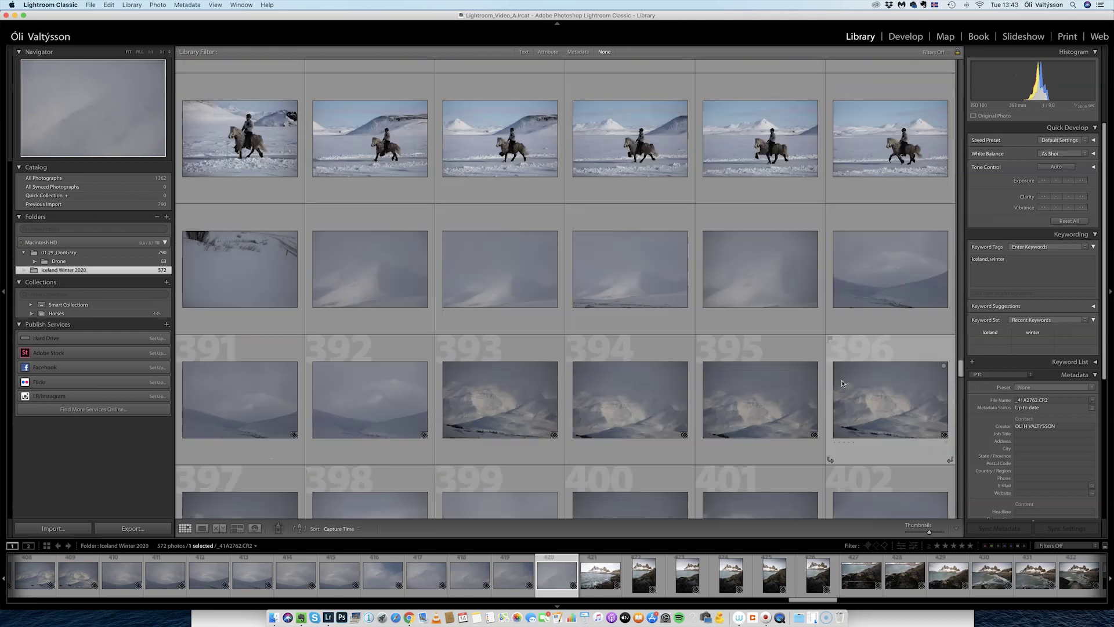
scroll(523, 290, down, 2)
shift+click(229, 195)
scroll(647, 259, down, 4)
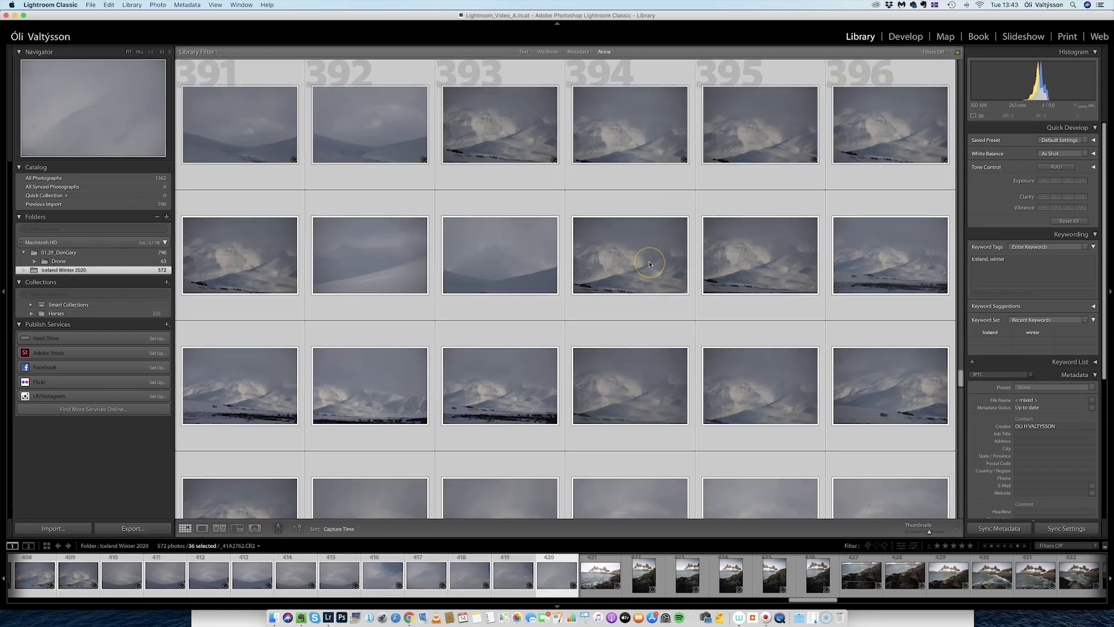
scroll(622, 237, up, 2)
scroll(482, 166, up, 2)
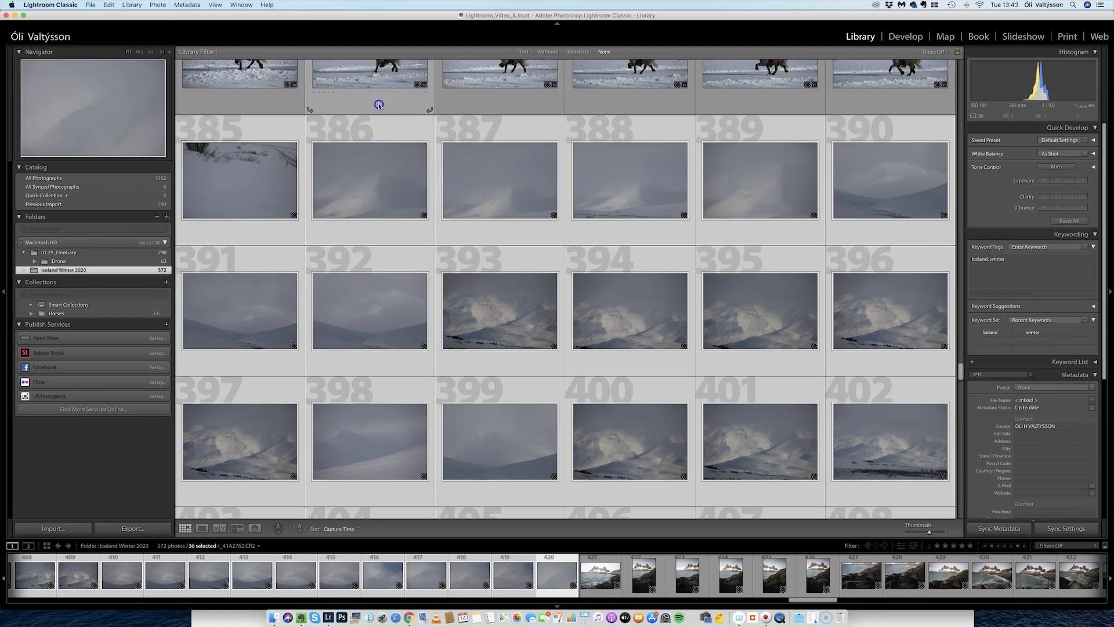
click(378, 105)
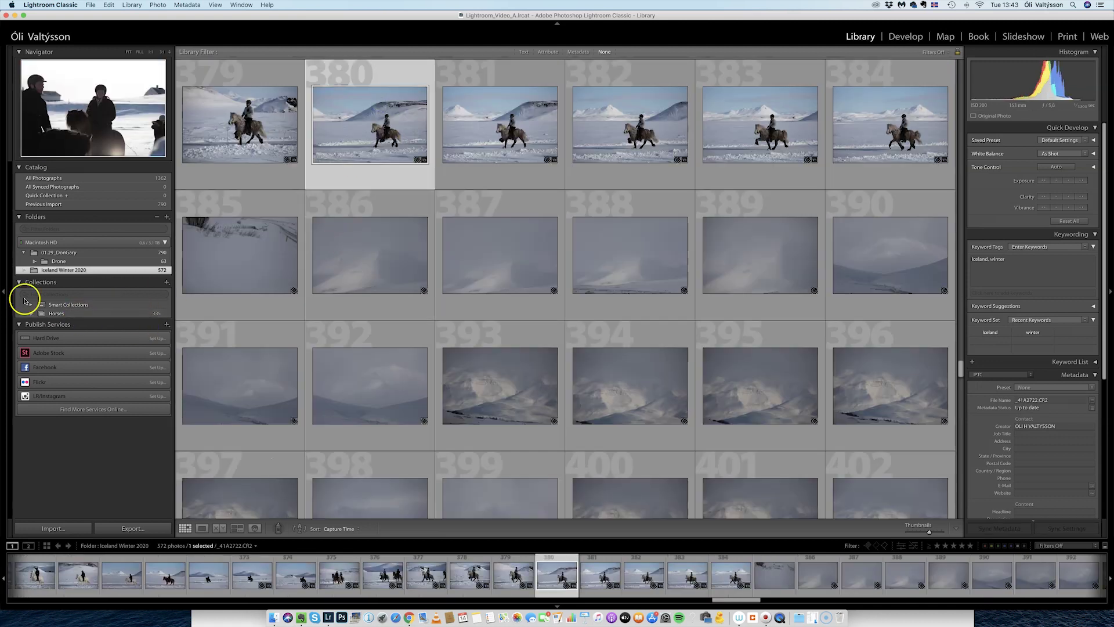
Create an empty collection named MT, without including the selected photos.
click(167, 284)
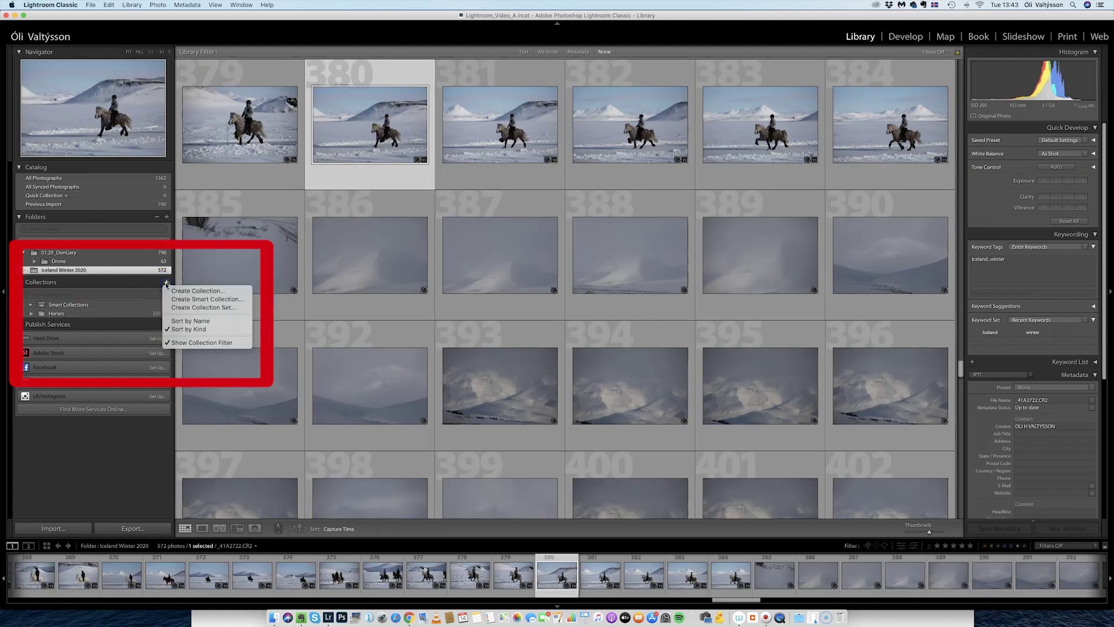
click(178, 293)
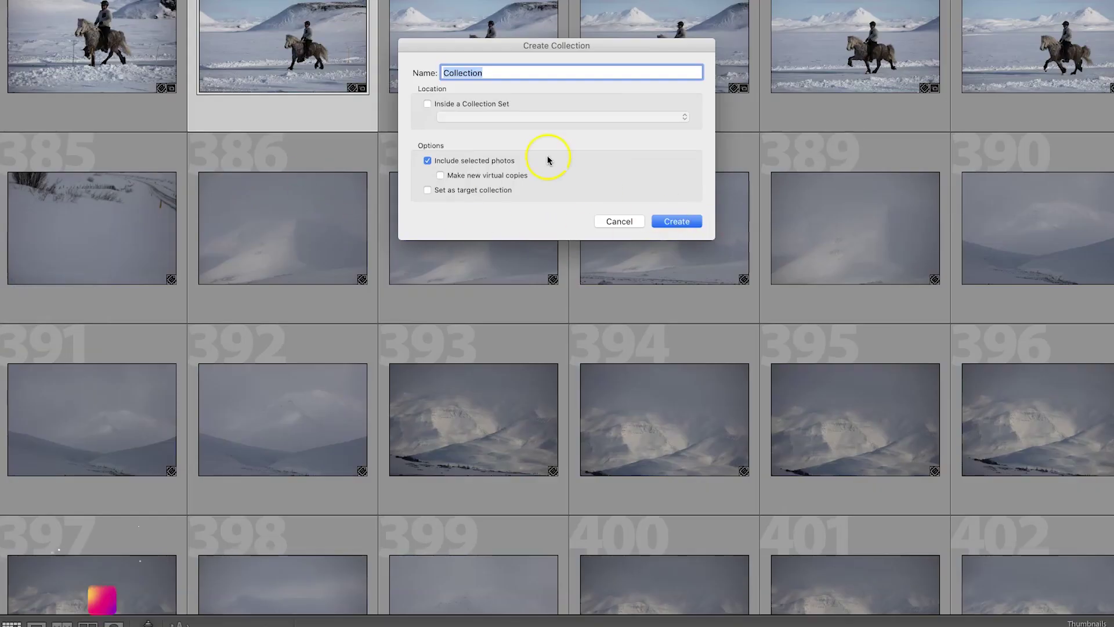
text(MT)
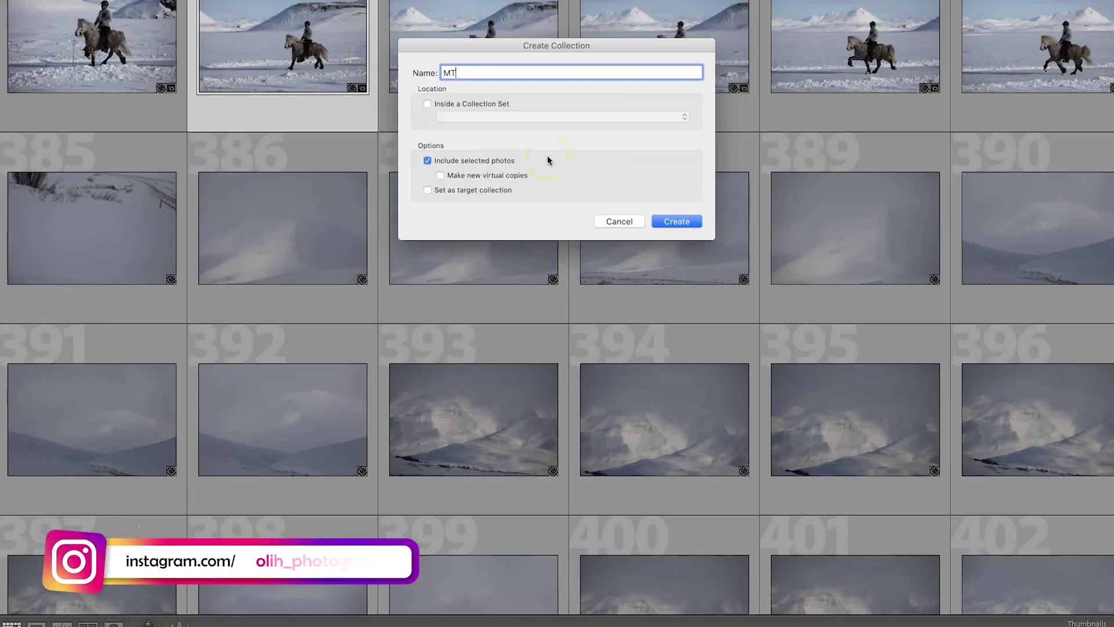
click(432, 161)
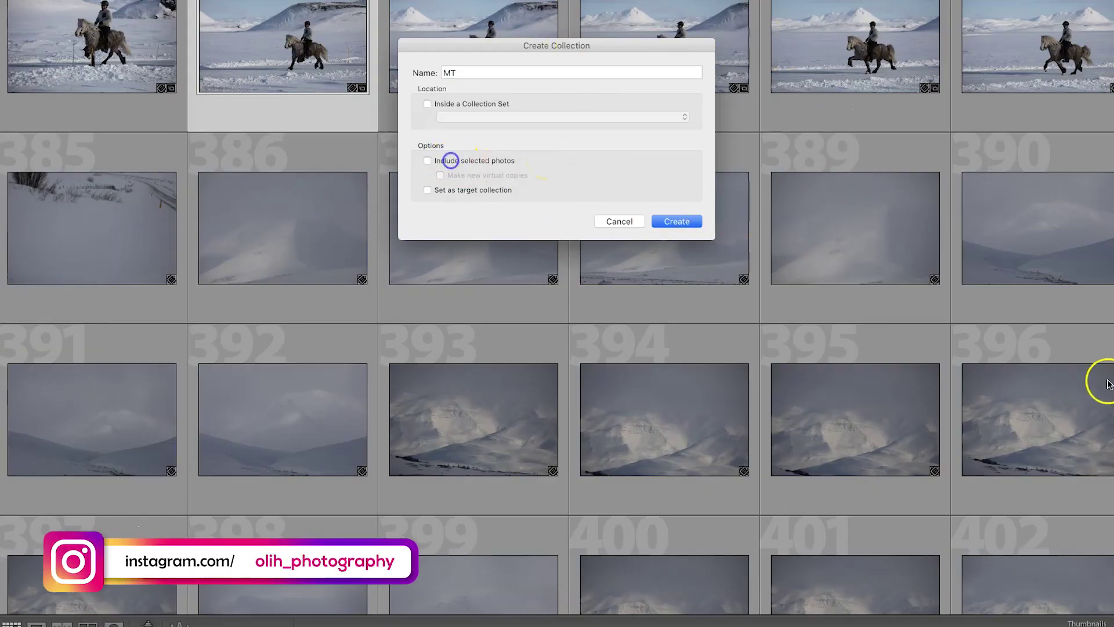
click(687, 224)
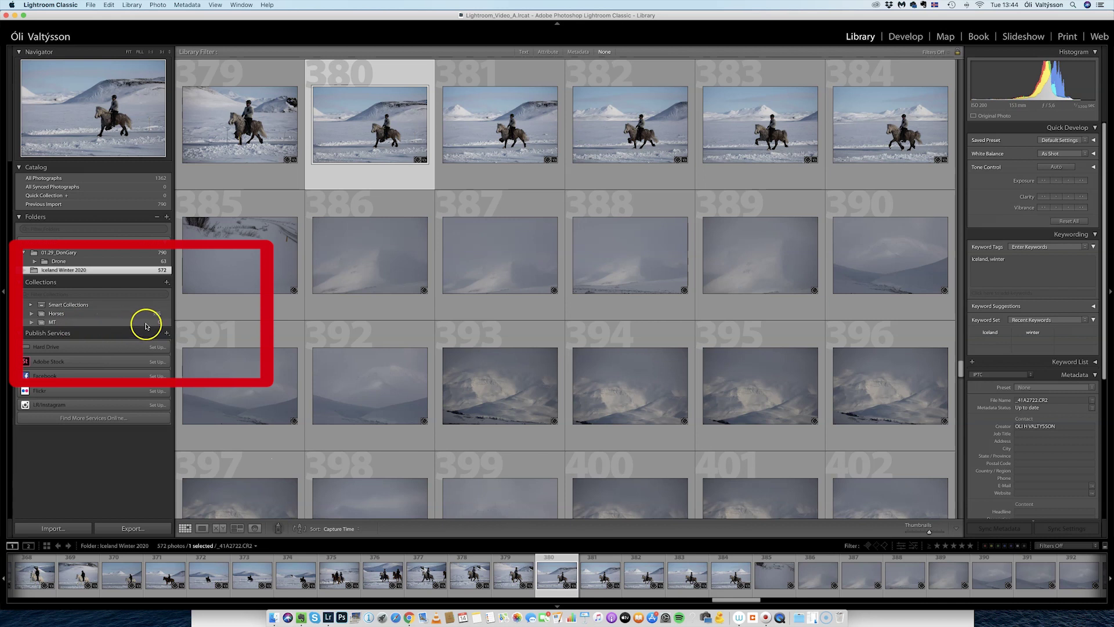
Add the misty mountain photos, from photo 385 through photo 420 of the folder, to the MT collection.
click(238, 251)
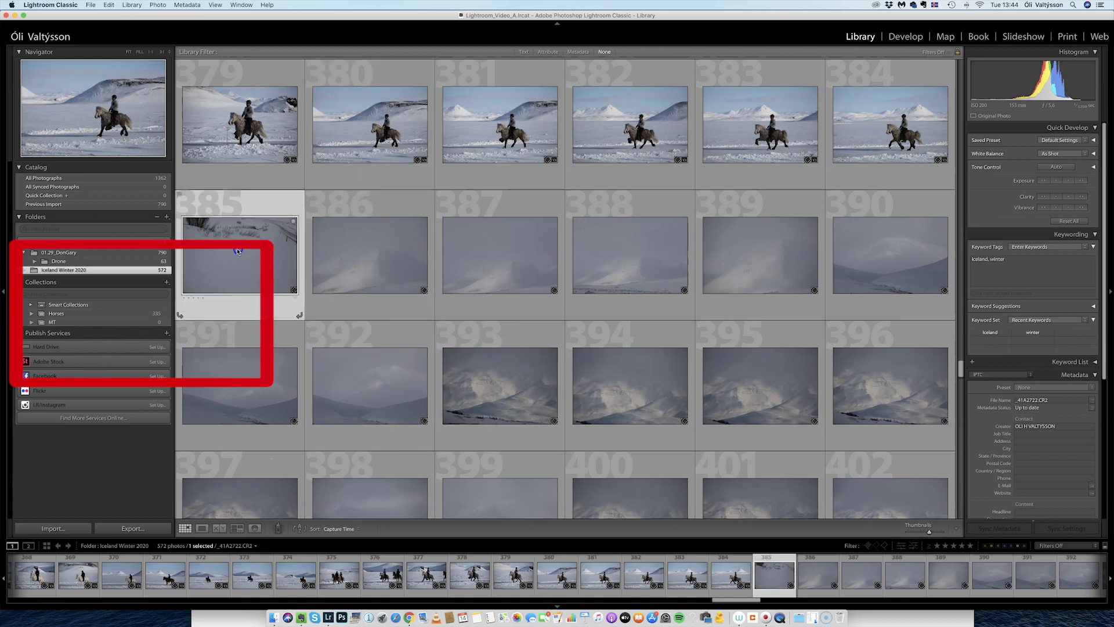
scroll(642, 259, down, 6)
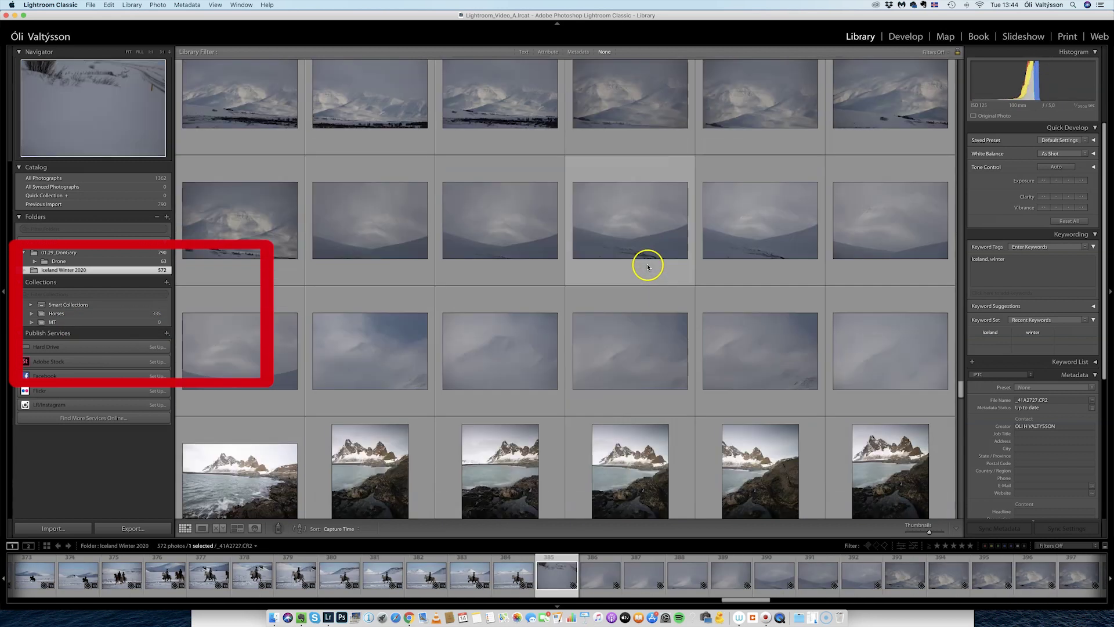
shift+click(900, 346)
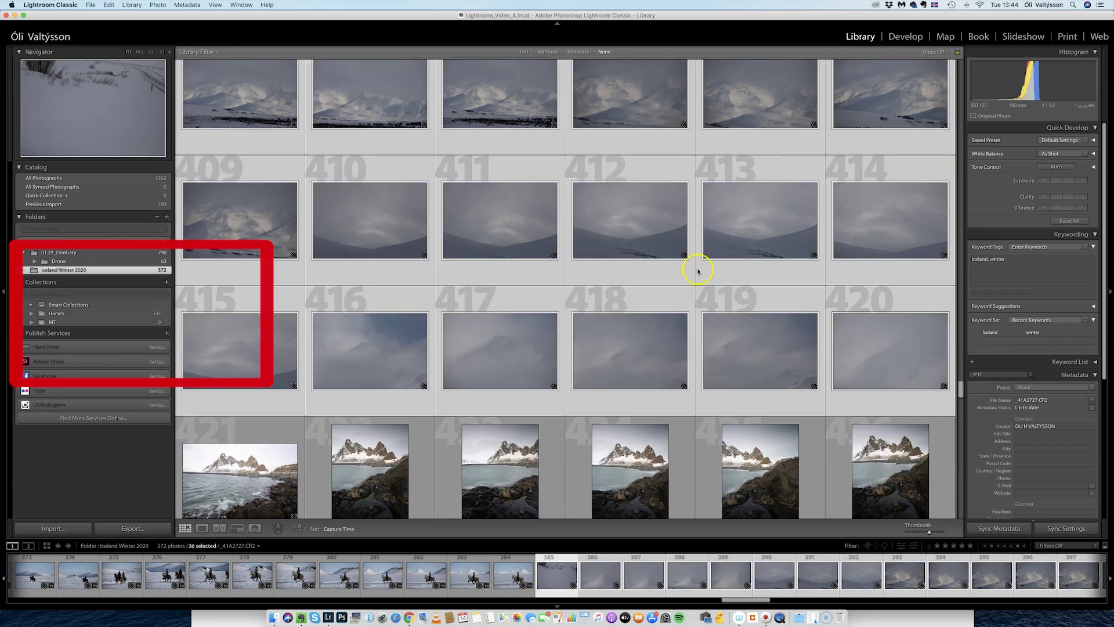
drag(318, 234, 64, 321)
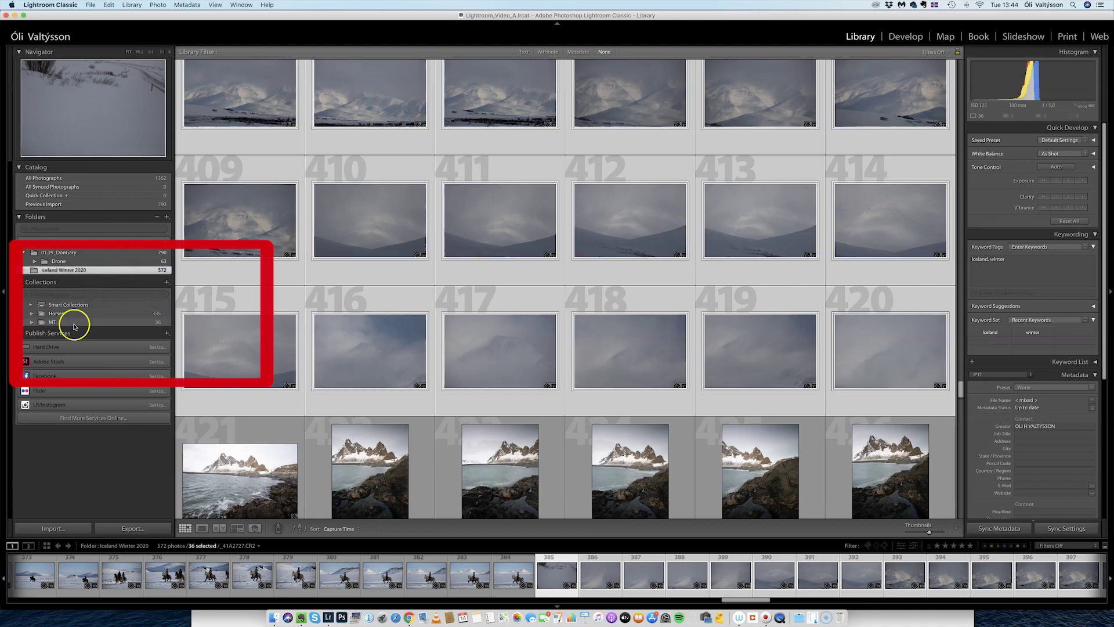
Compare the Horses and MT collections, and look through the MT collection's mountain photos from first to last.
click(143, 314)
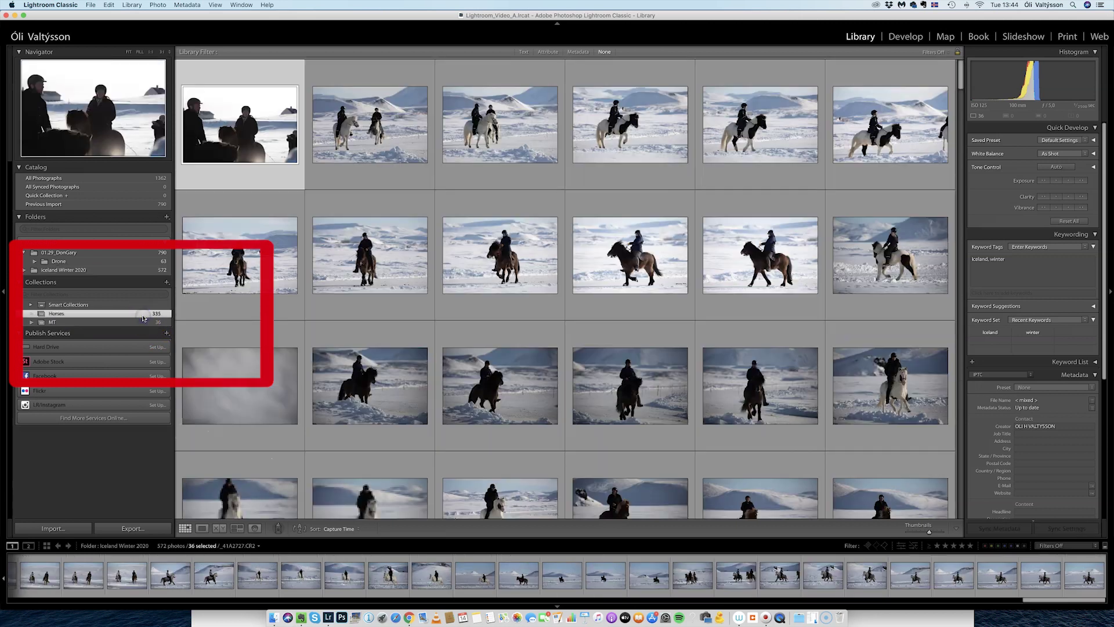
click(143, 323)
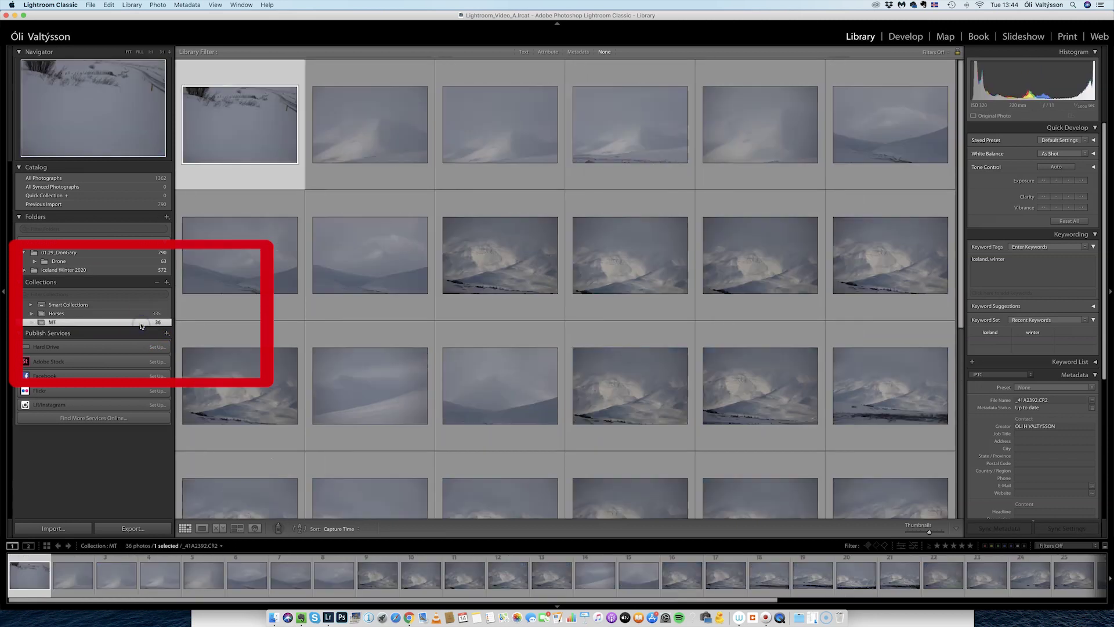
scroll(718, 352, down, 1)
scroll(718, 352, down, 2)
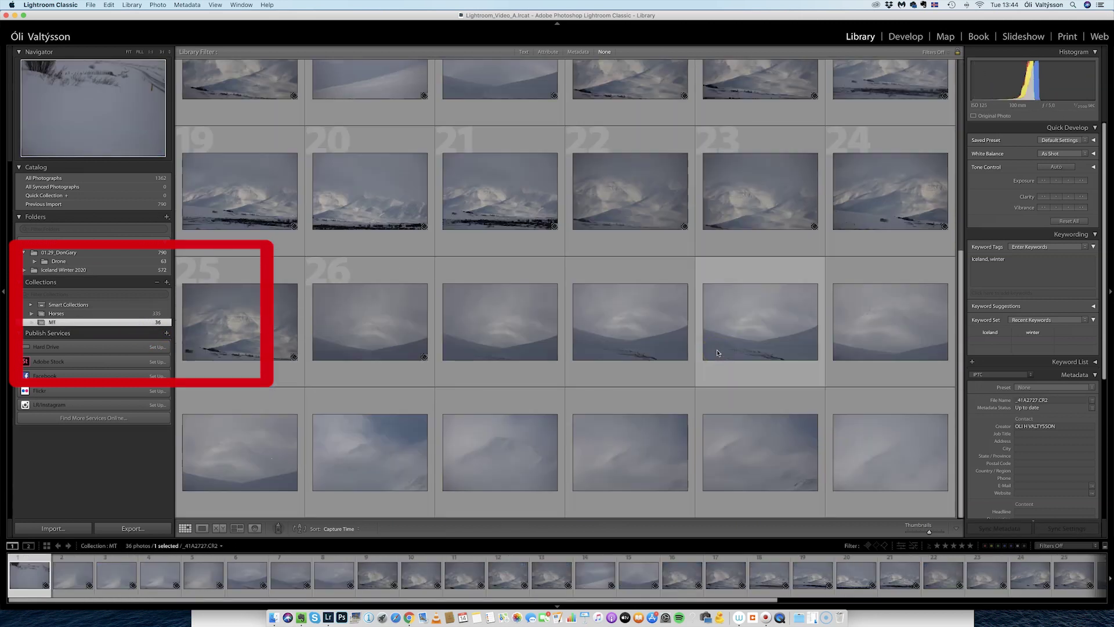
scroll(718, 352, up, 3)
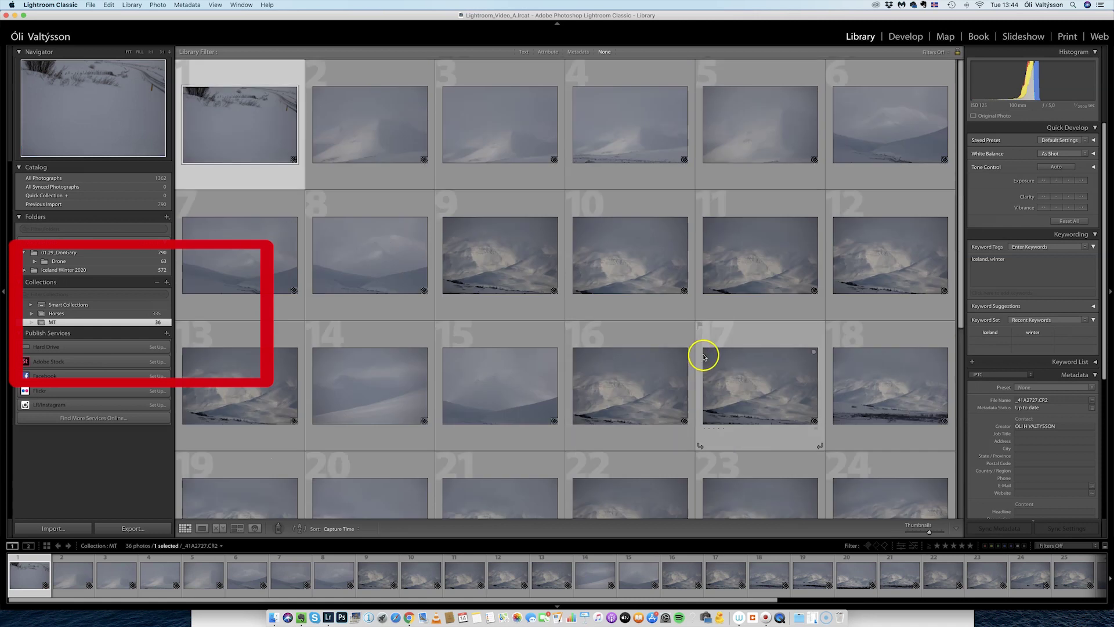
scroll(656, 319, down, 3)
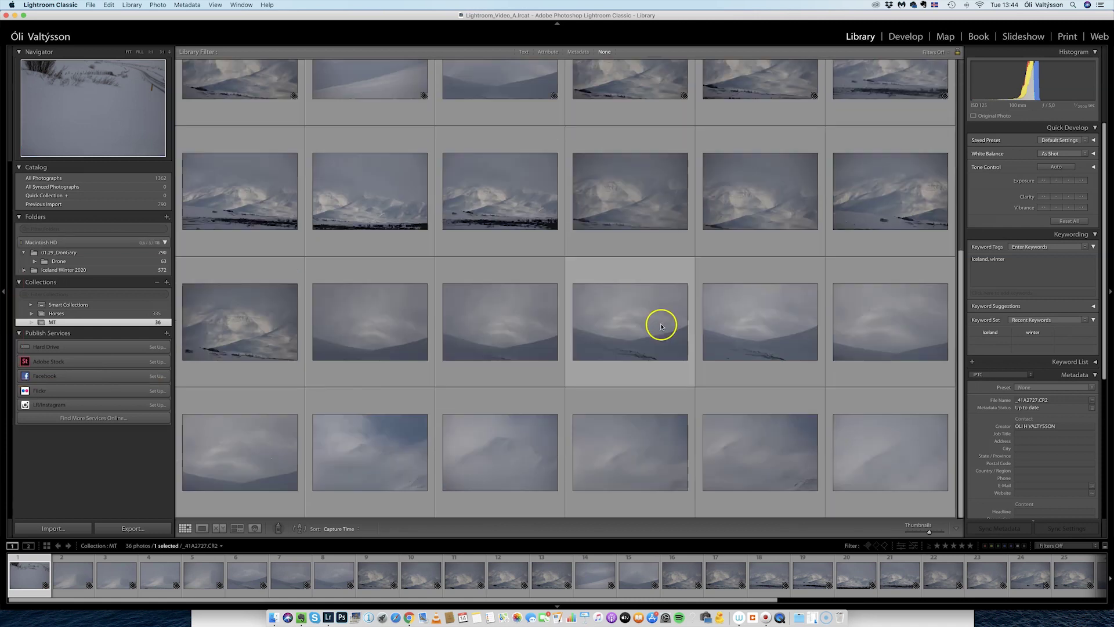
scroll(661, 327, up, 3)
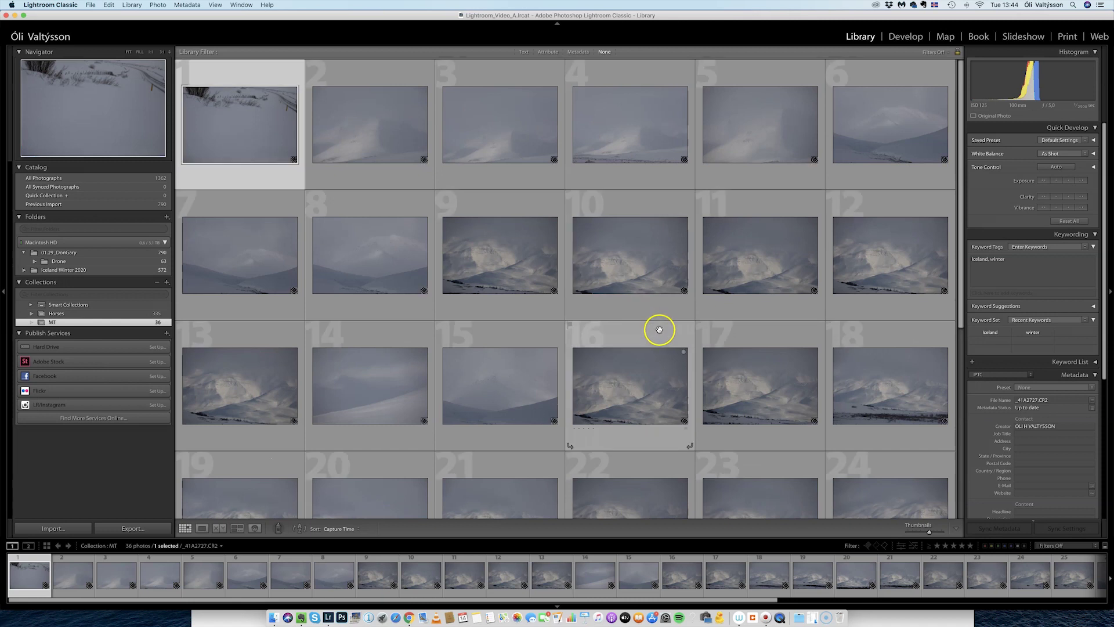
scroll(661, 332, down, 3)
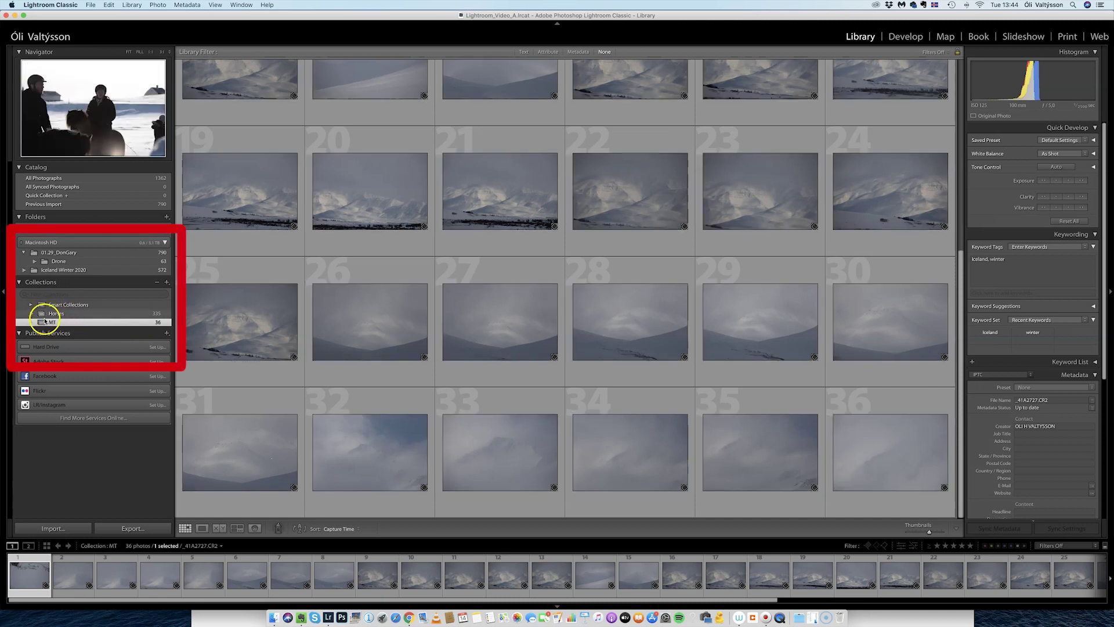
key(super+a)
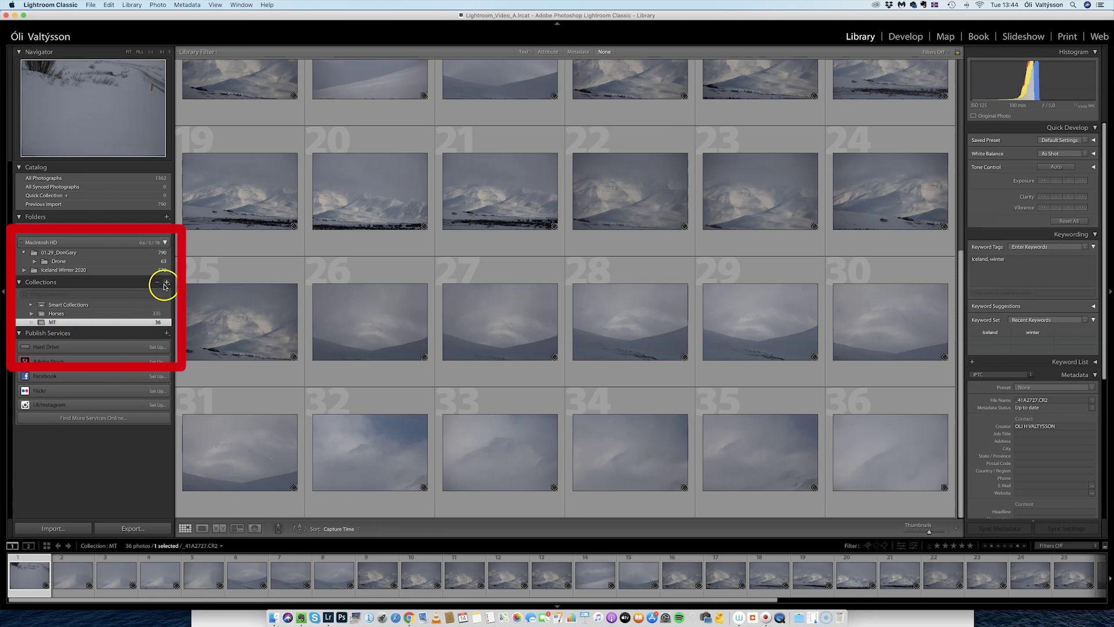
Create a collection set named North Iceland 2020, not nested inside another set.
click(168, 283)
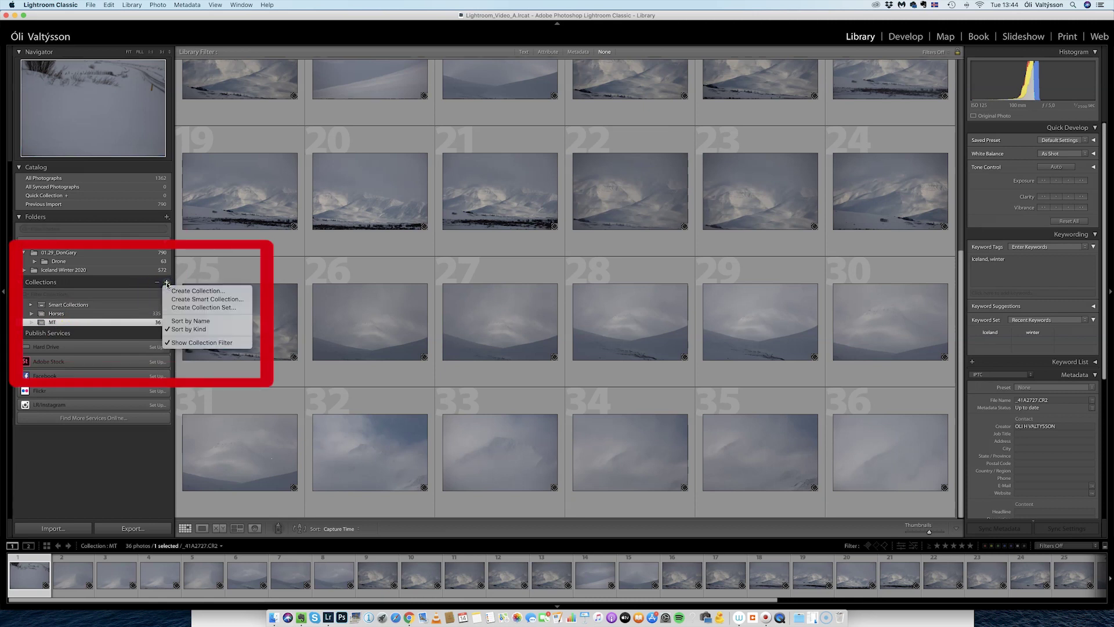
click(214, 311)
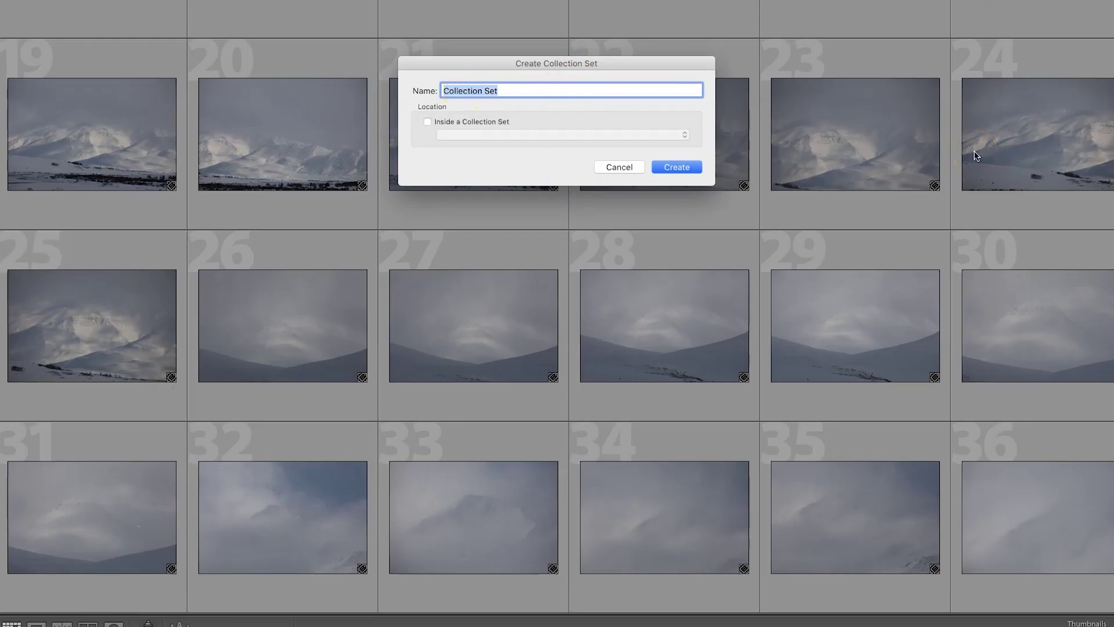
text(North Iceland 2020)
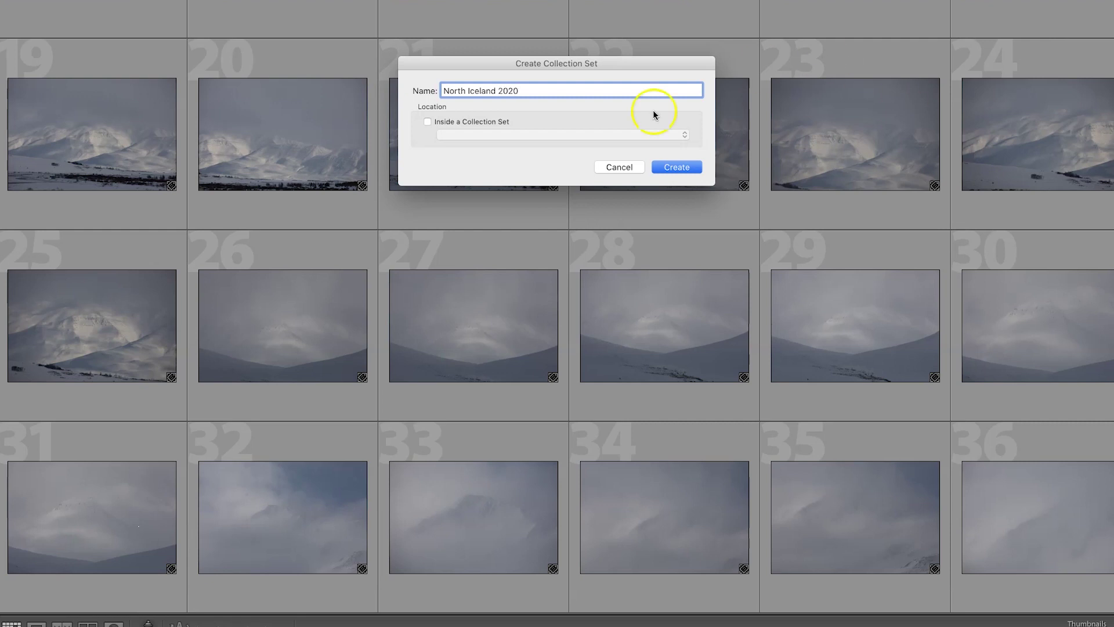
click(681, 168)
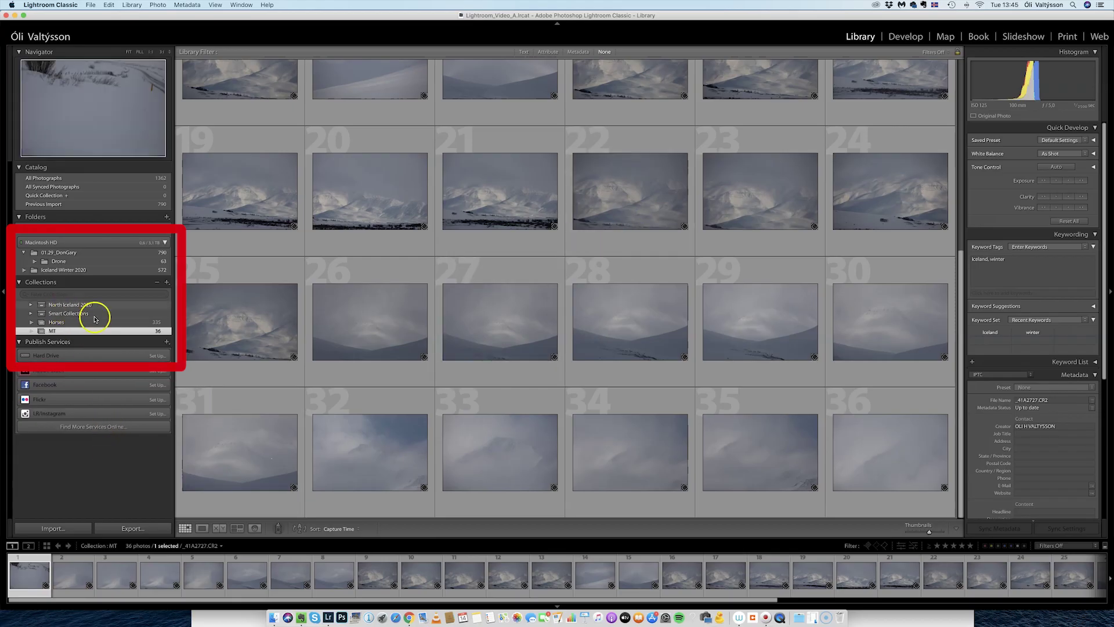
Move the Horses and MT collections together into the North Iceland 2020 collection set.
click(57, 322)
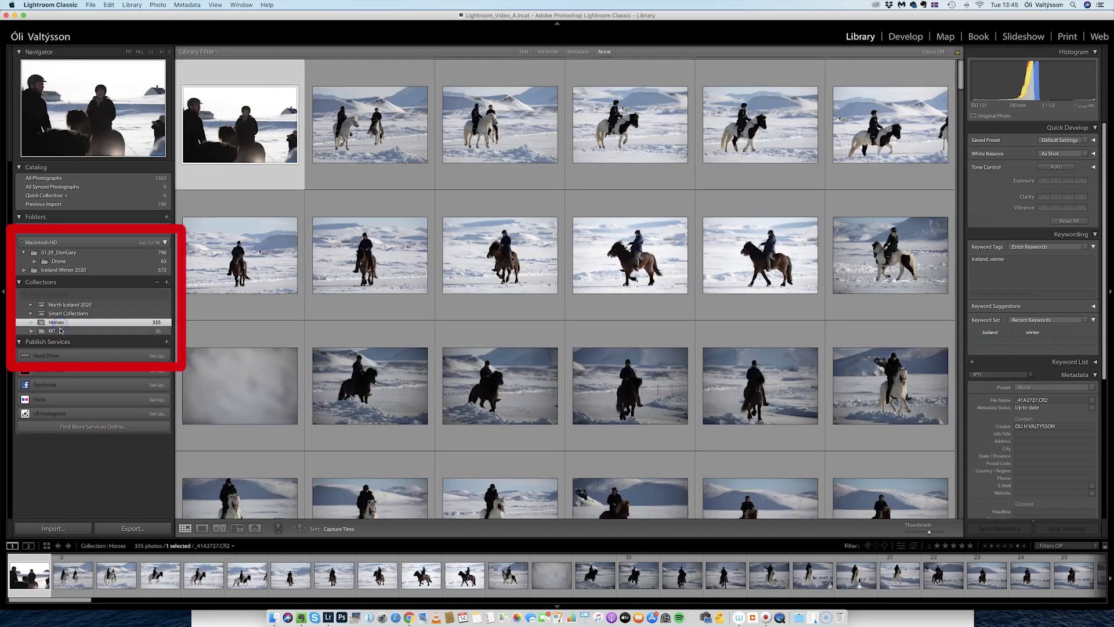
click(61, 331)
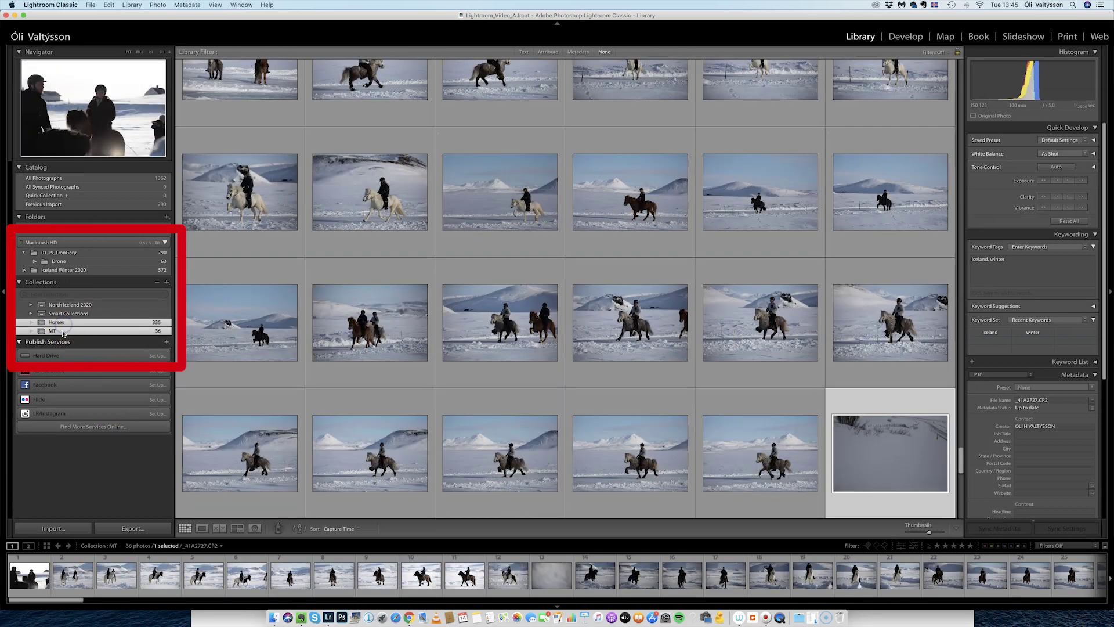
super+click(56, 323)
click(80, 321)
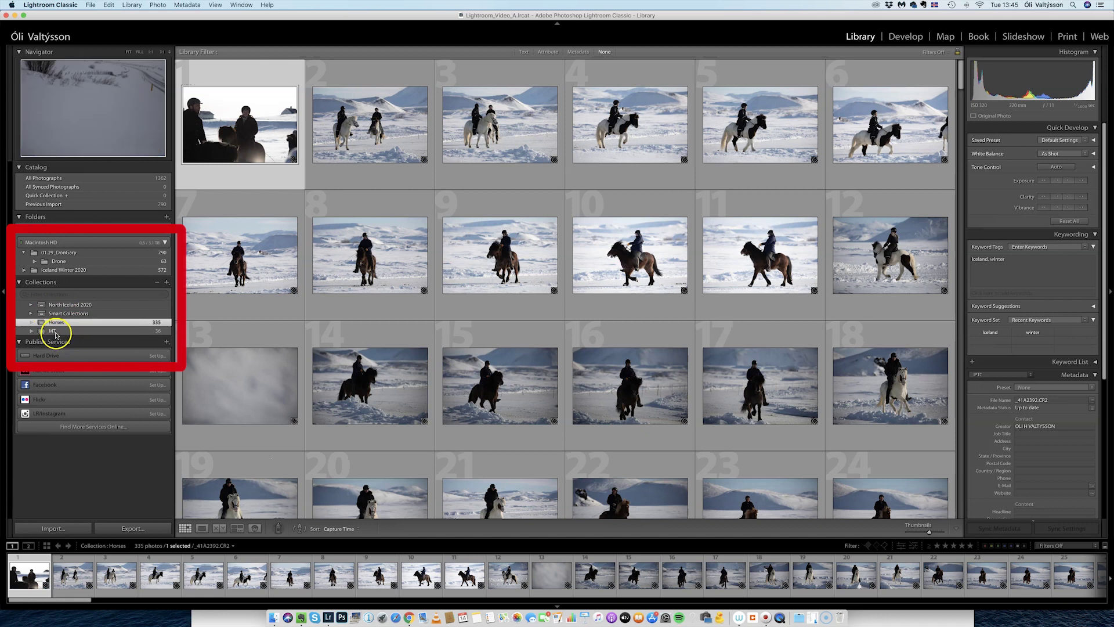
super+click(56, 332)
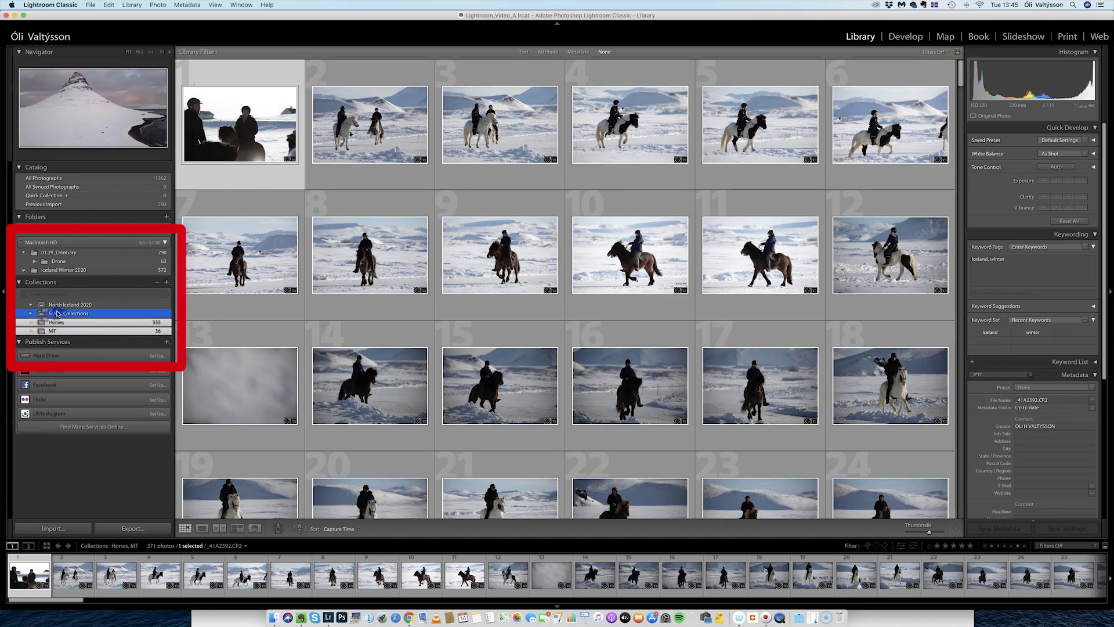
drag(61, 307, 58, 305)
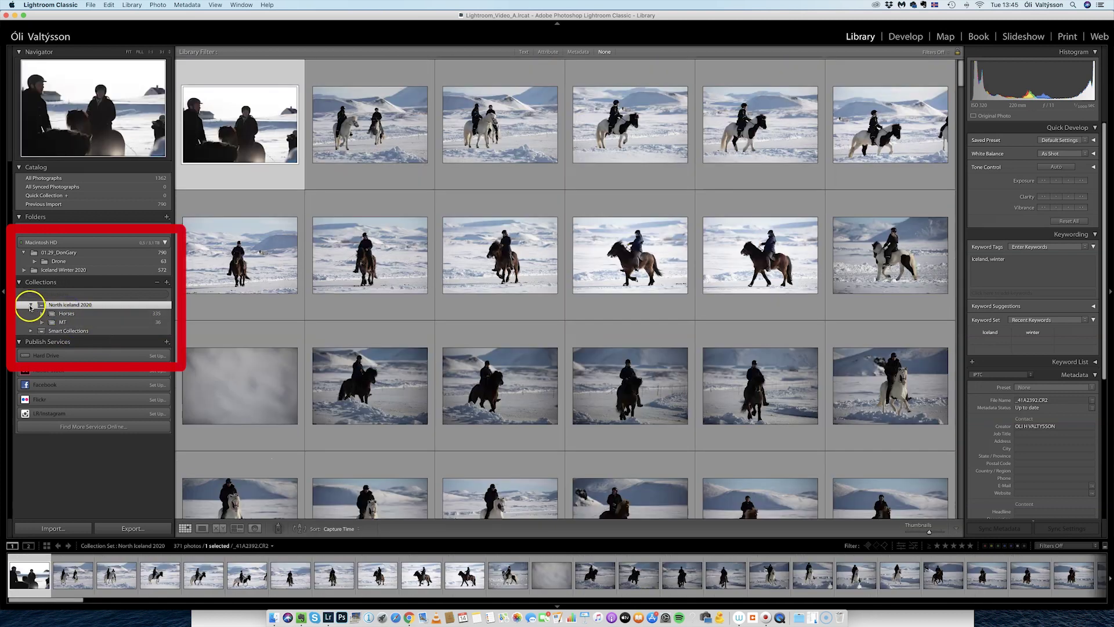
Collapse and re-expand the North Iceland 2020 set to check the collections nested inside it.
click(30, 306)
click(30, 305)
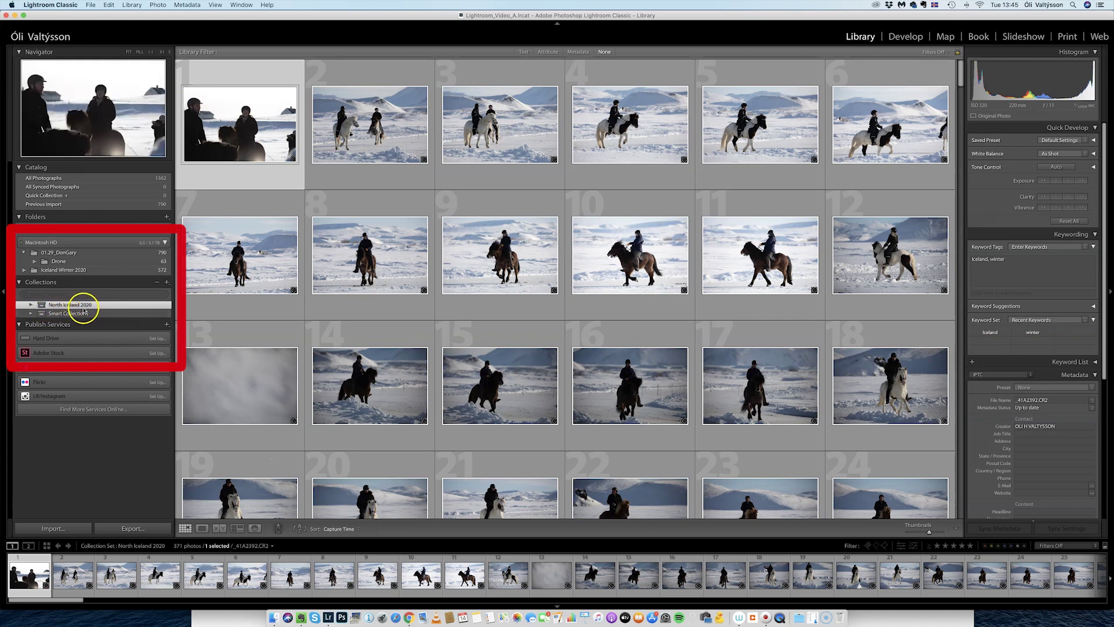
click(30, 304)
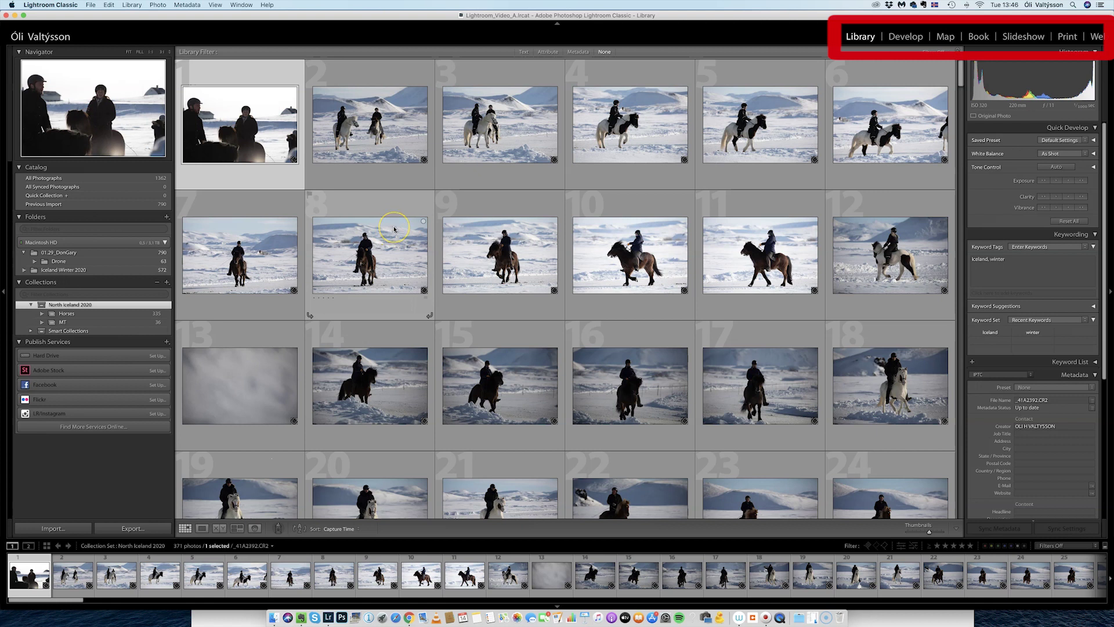
mouse_move(394, 227)
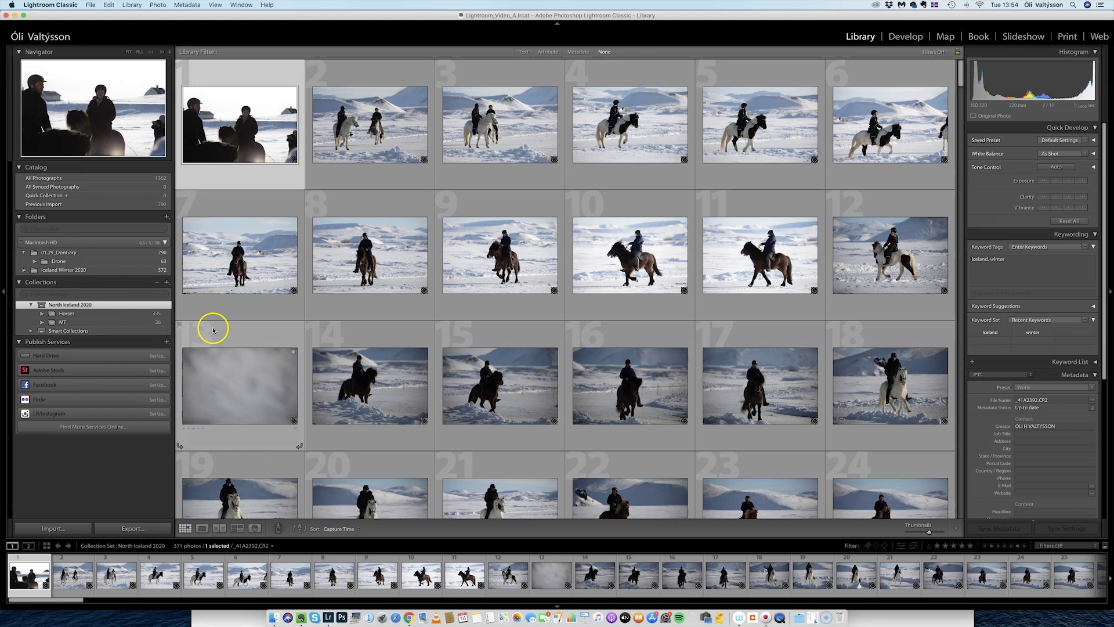
Set up a new smart collection named Ready, placed outside any collection set.
click(167, 283)
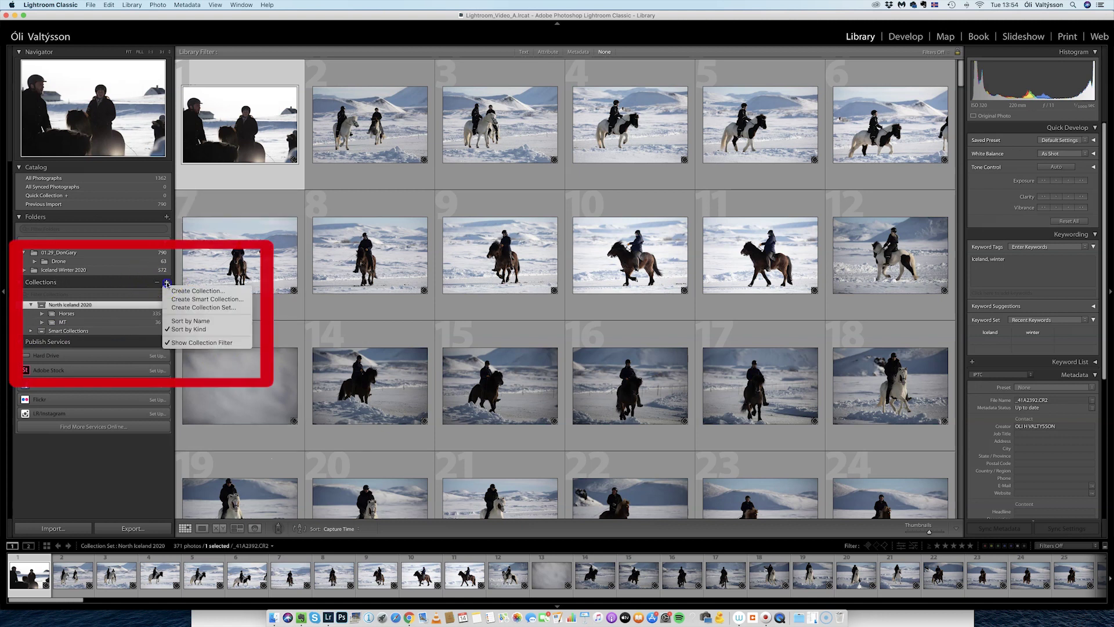
click(207, 299)
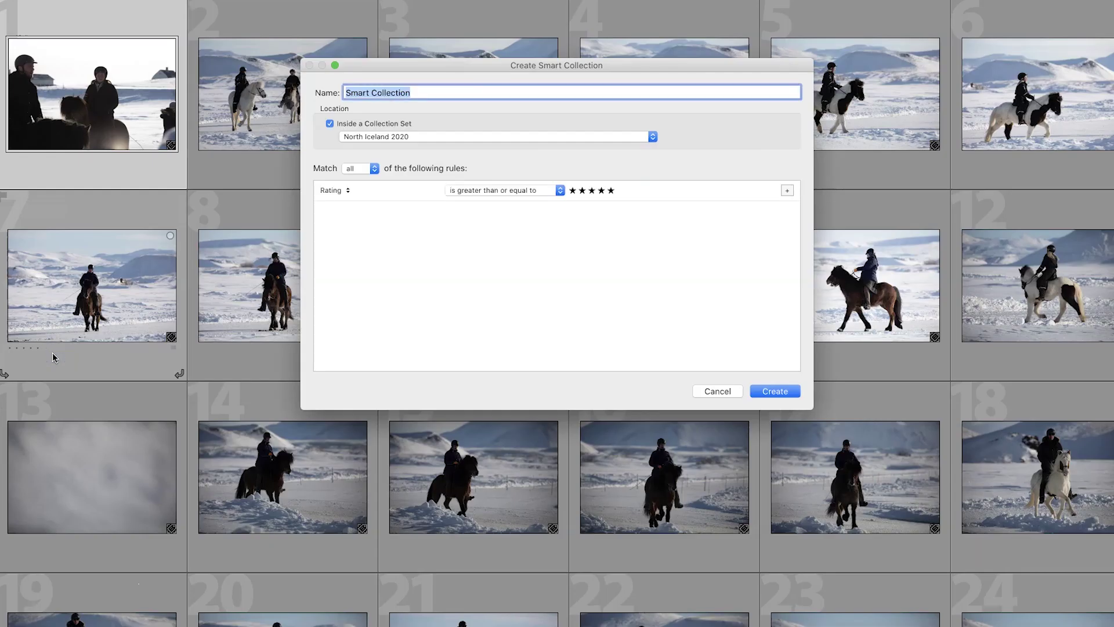
click(430, 135)
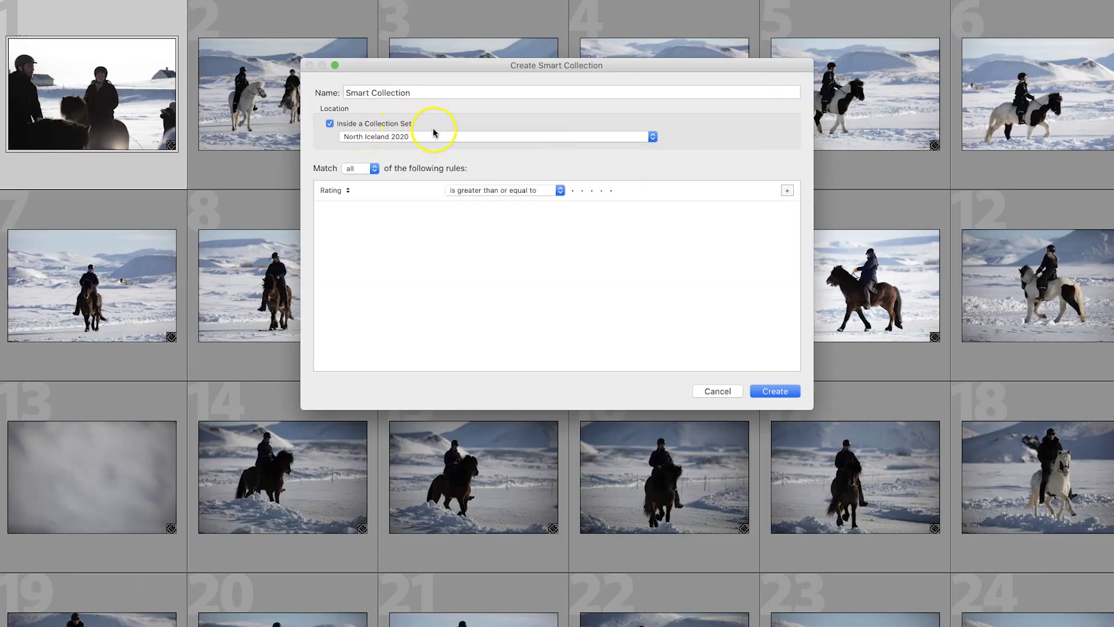
click(433, 129)
click(434, 91)
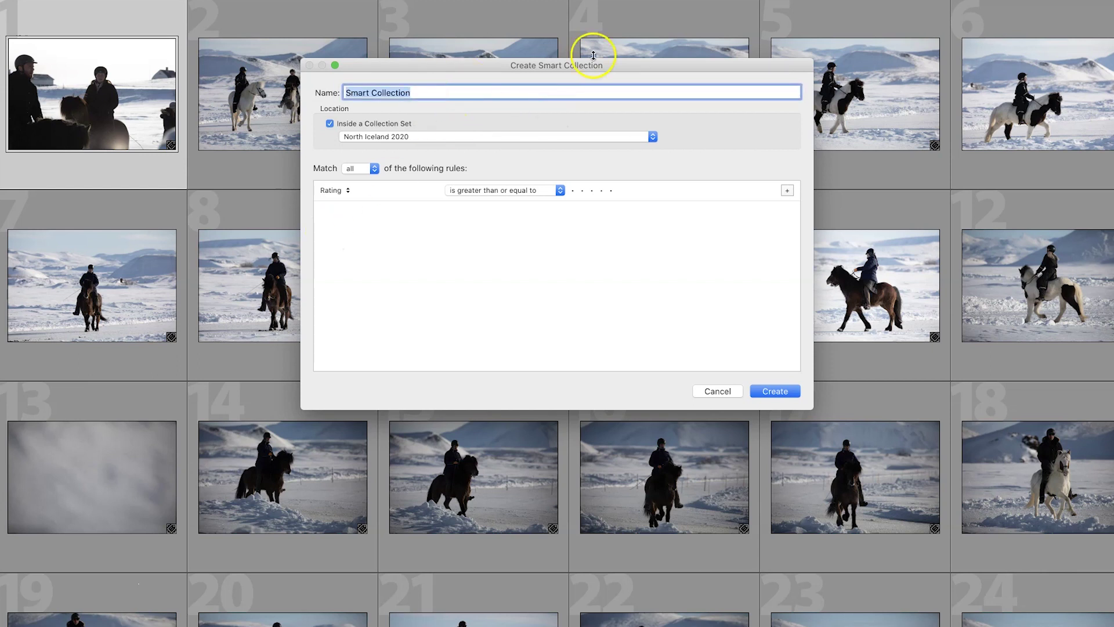
text(Ready)
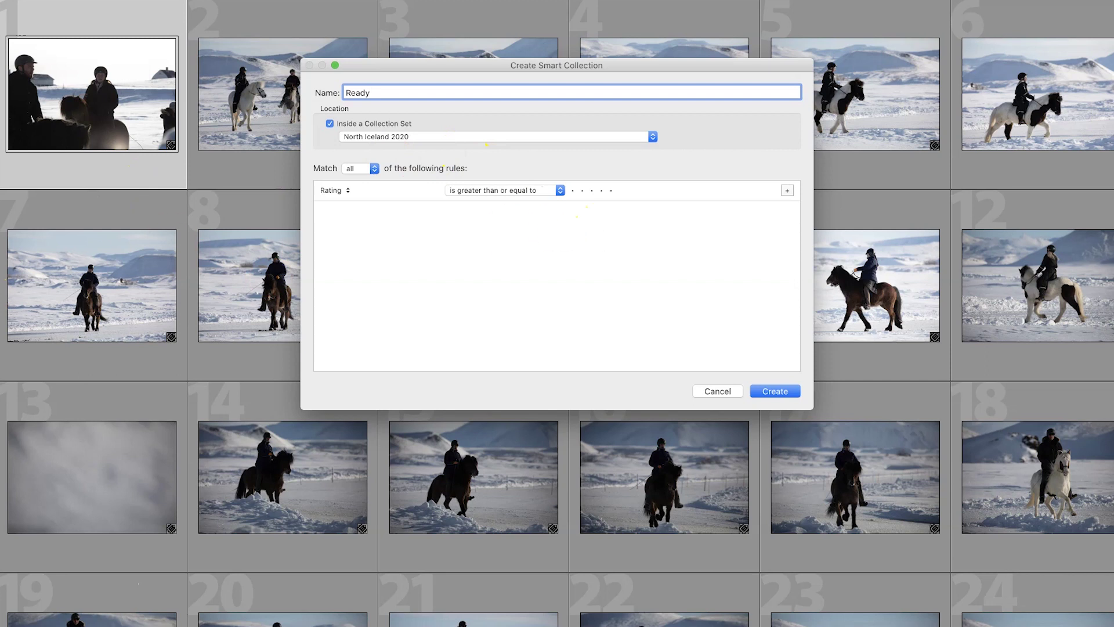
click(329, 124)
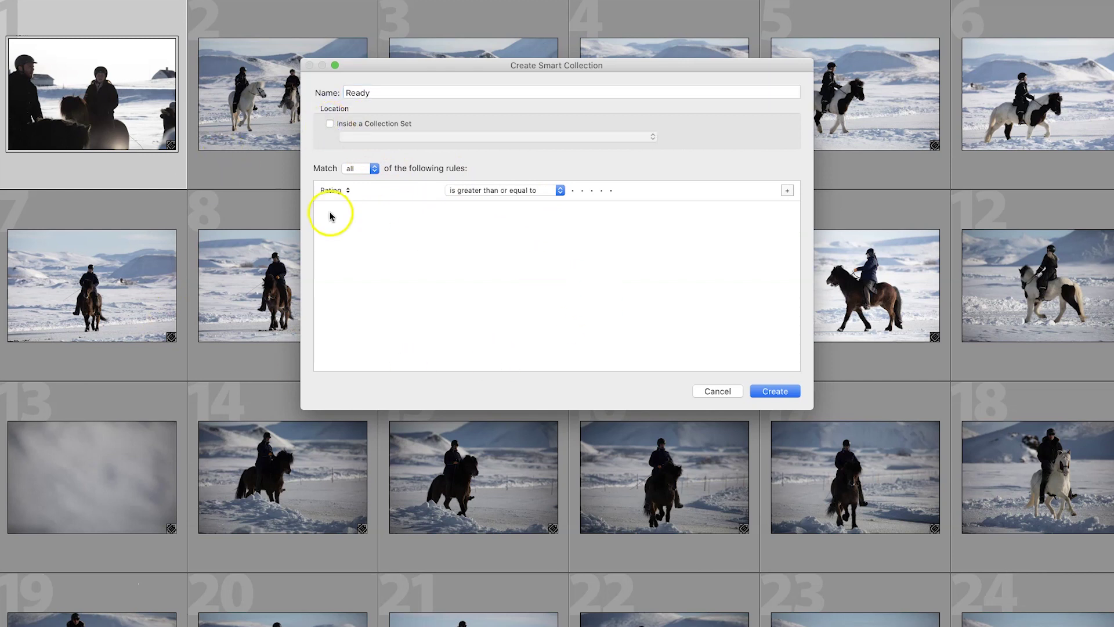
Keep the rule on Rating greater than or equal to five stars and create the smart collection.
click(345, 192)
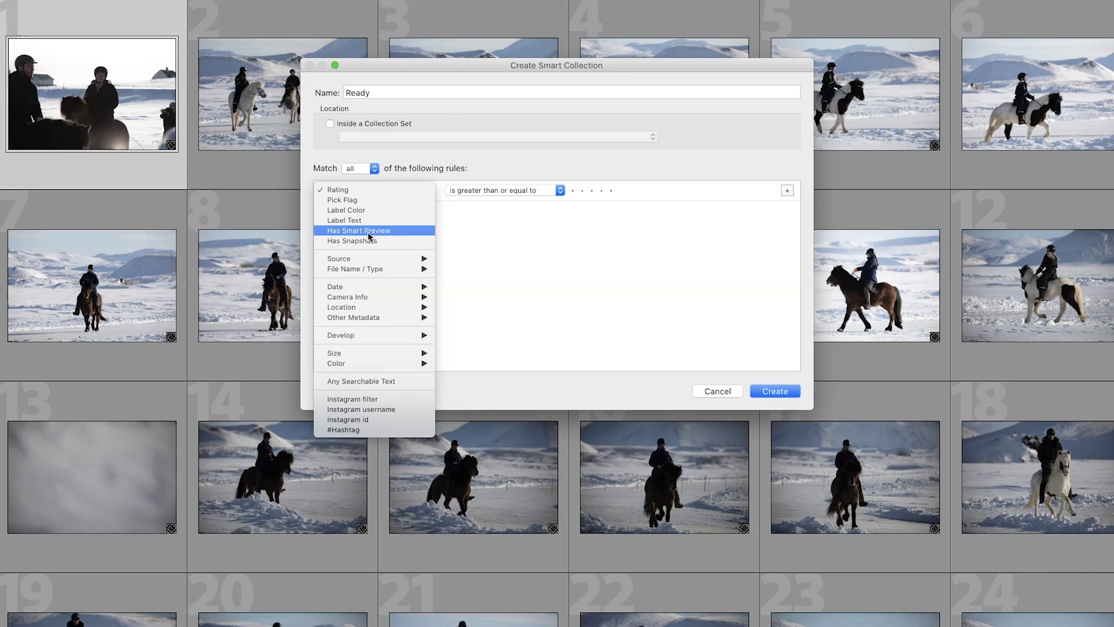
click(353, 191)
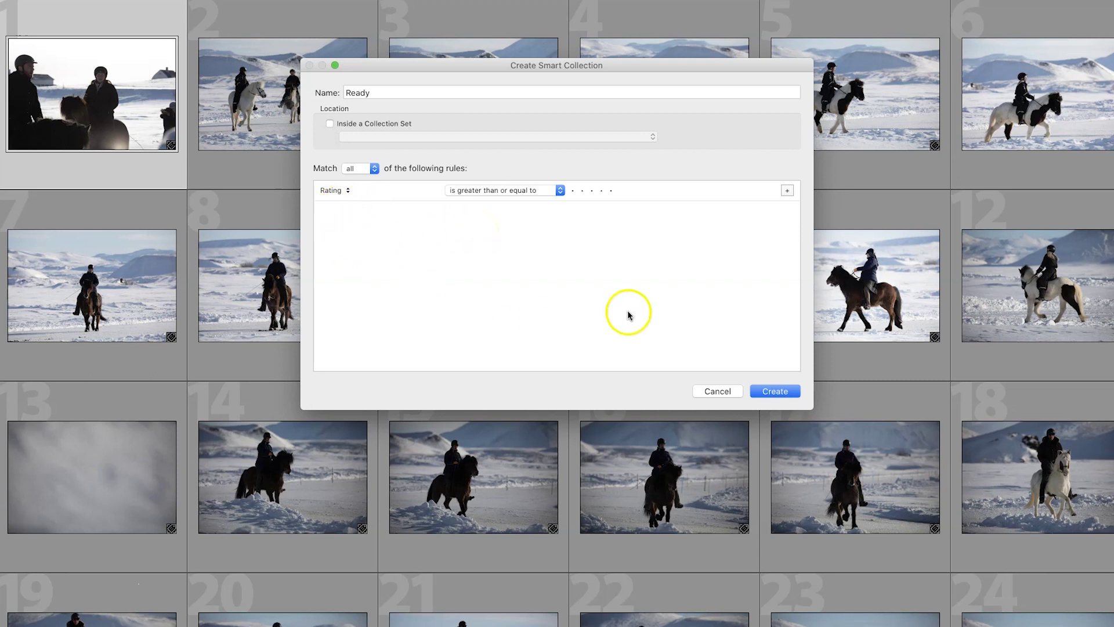
click(611, 192)
click(775, 392)
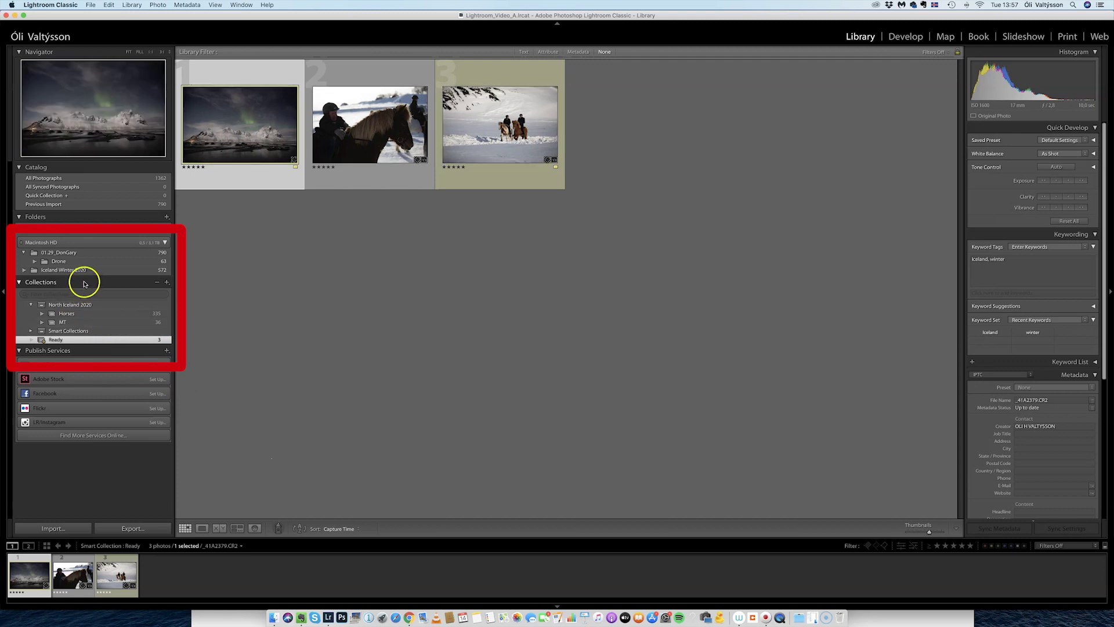
Give photo 22 of the 01.29 folder, the edited aerial shot of the snowy peak, a five-star rating.
click(62, 253)
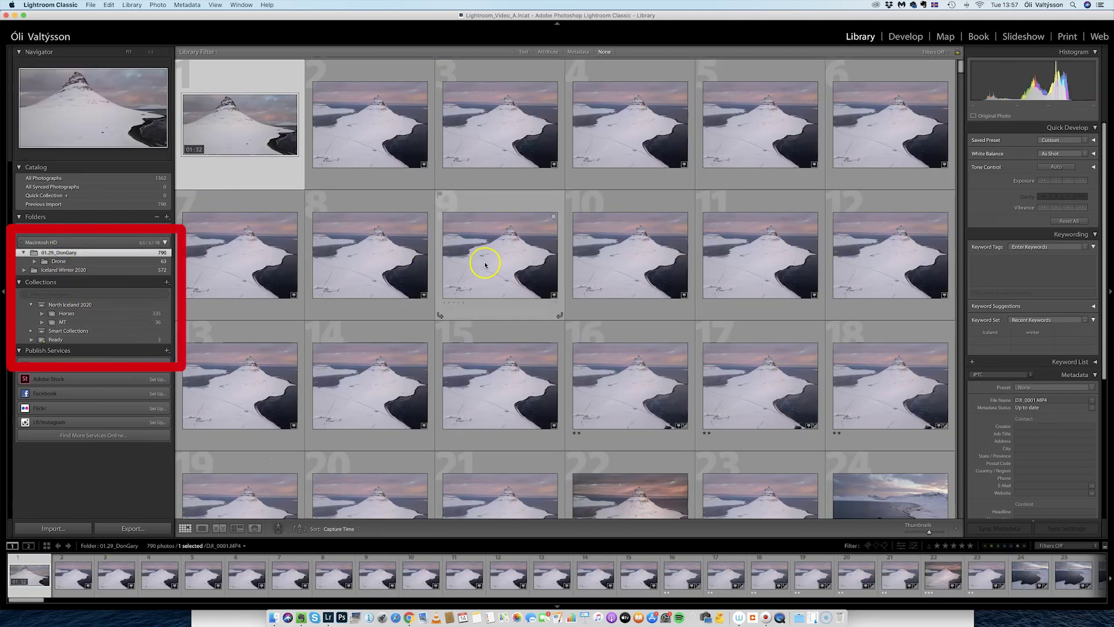
scroll(584, 269, down, 3)
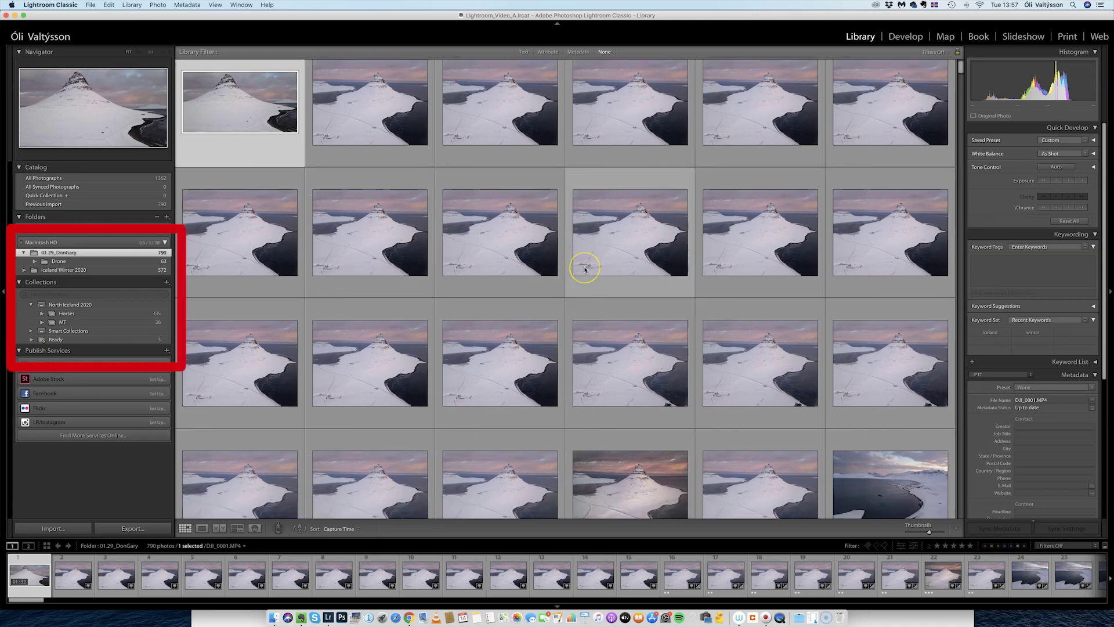
scroll(587, 264, down, 5)
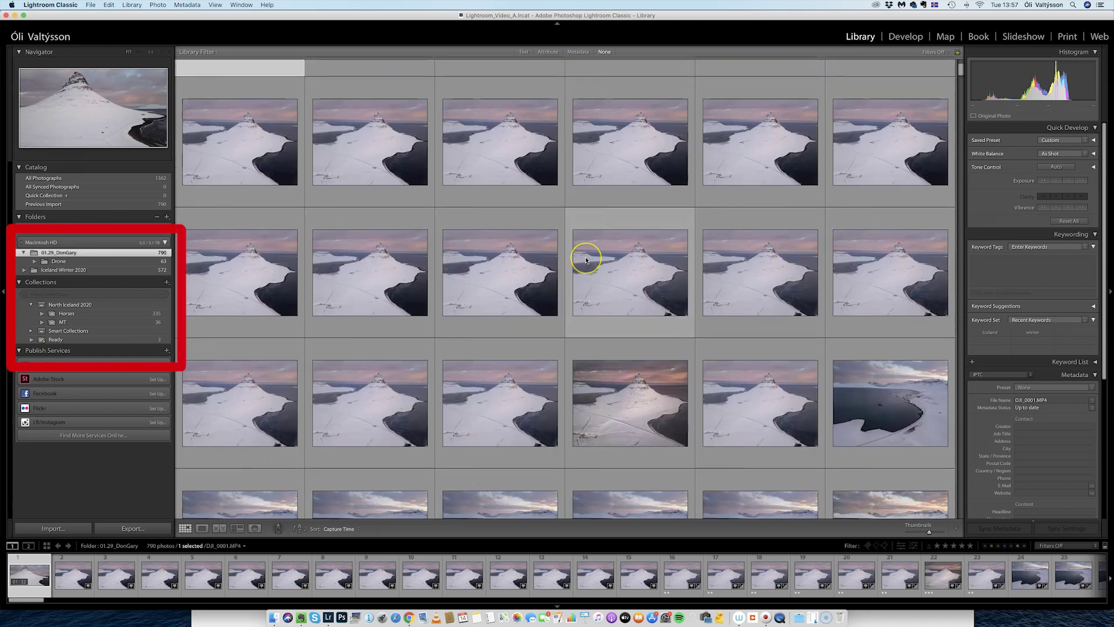
scroll(586, 260, up, 1)
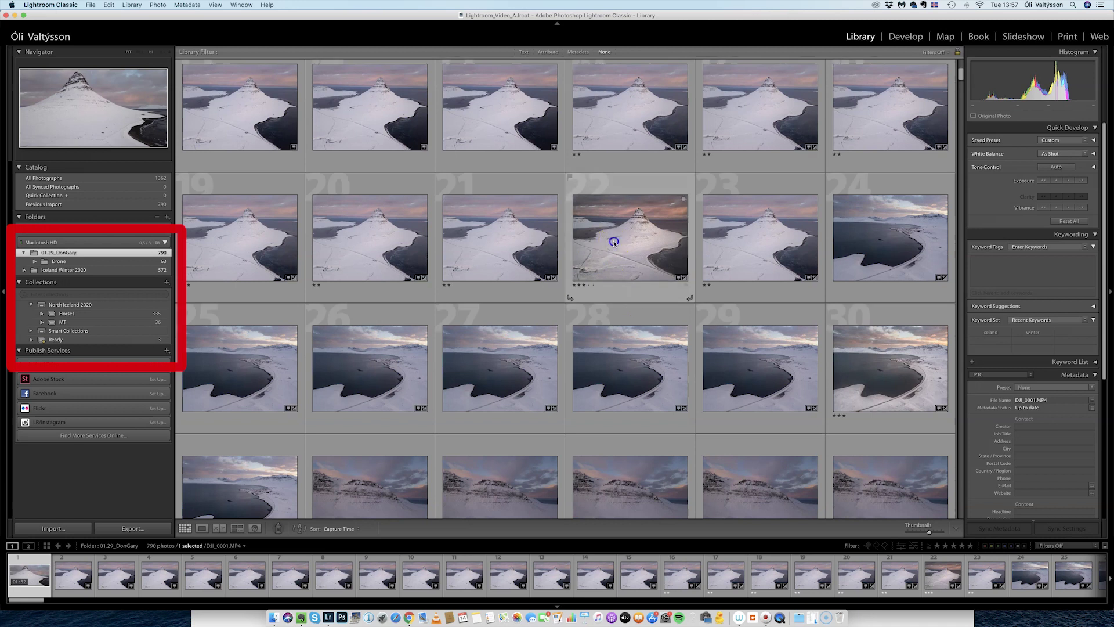
click(589, 241)
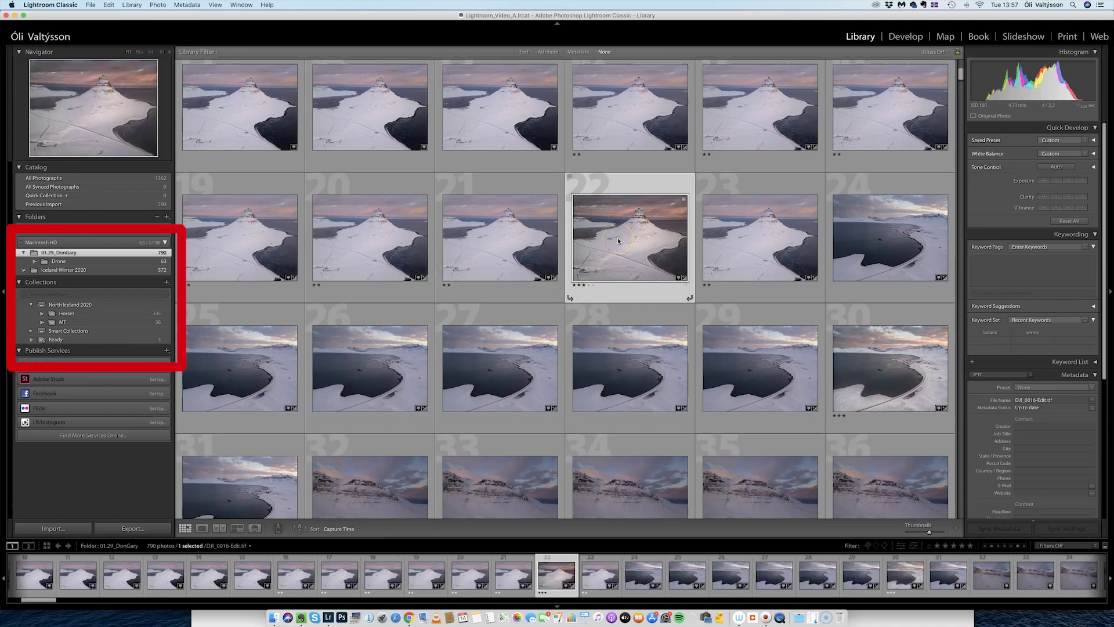
key(5)
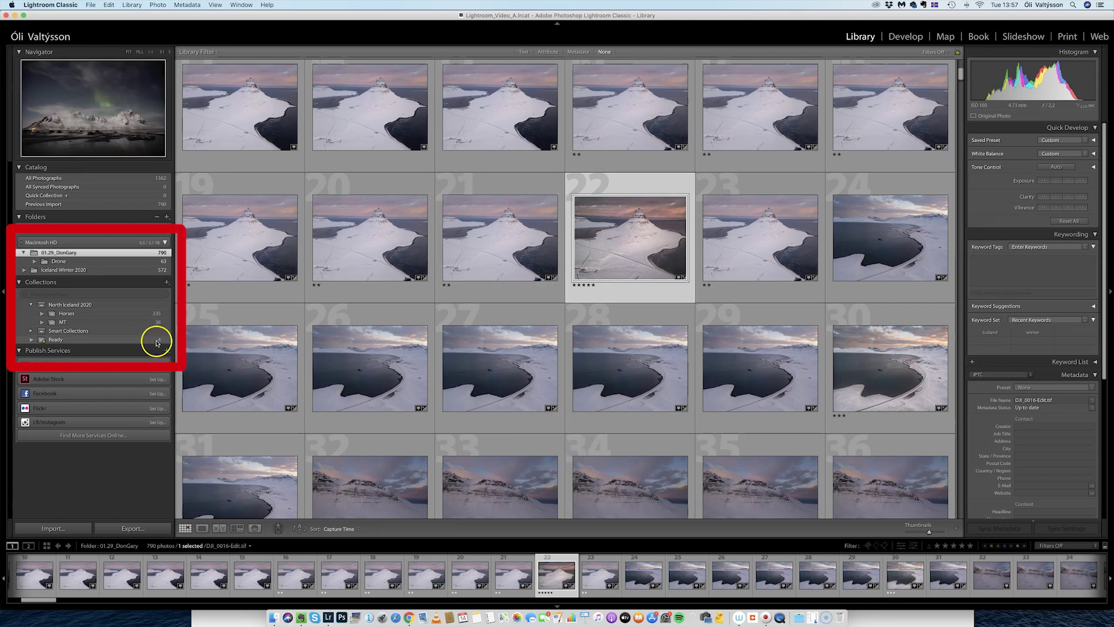
Rate photo 86 of the folder, the edited snowy coastal rock arch, five stars.
scroll(609, 312, down, 10)
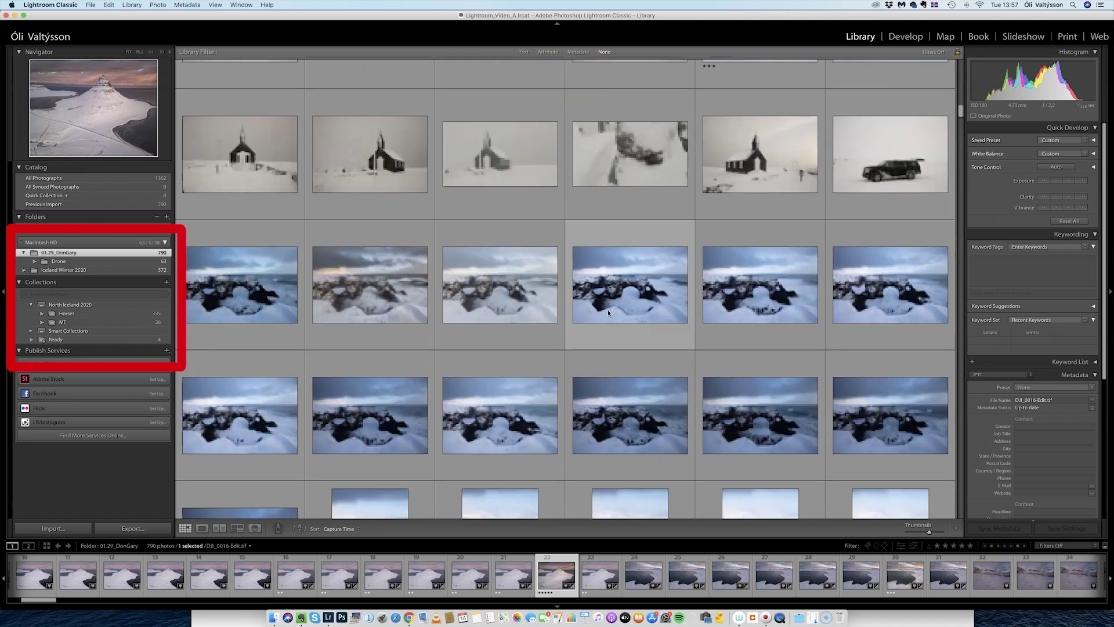
scroll(607, 309, up, 1)
click(372, 301)
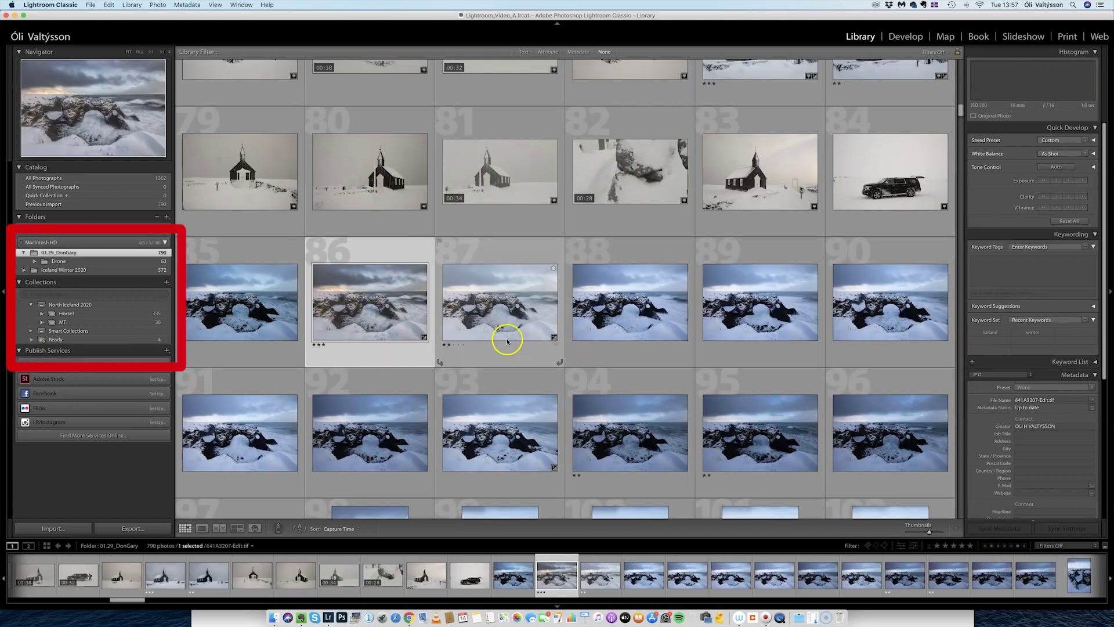
key(5)
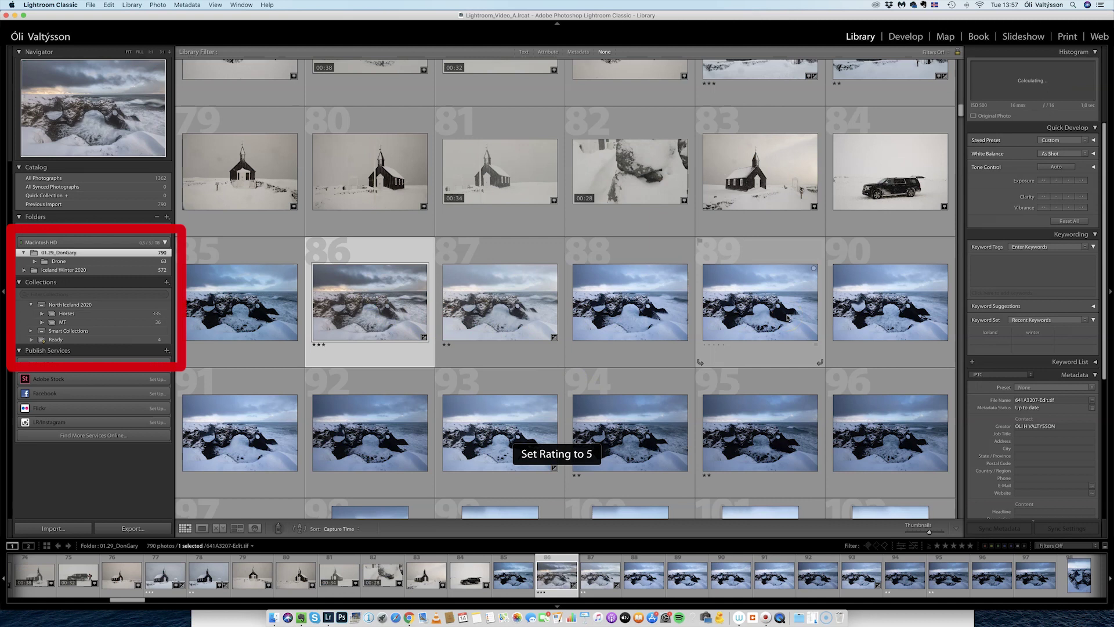
Rate photo 168, the house under golden clouds, and photo 177, the coastal cliff panorama, five stars each.
scroll(747, 262, down, 15)
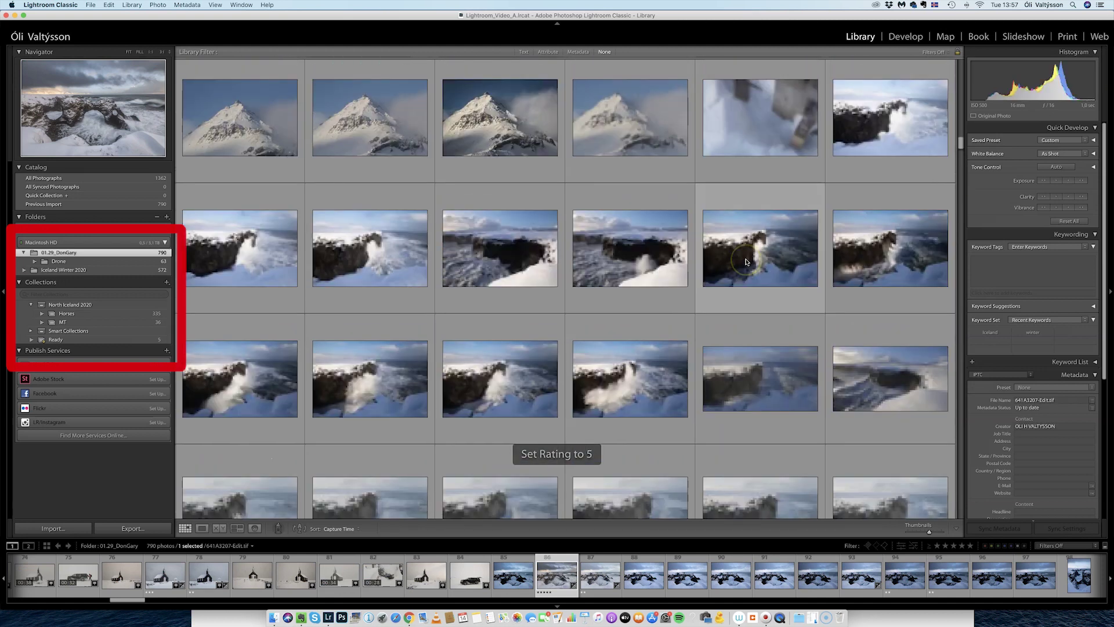
scroll(747, 261, down, 10)
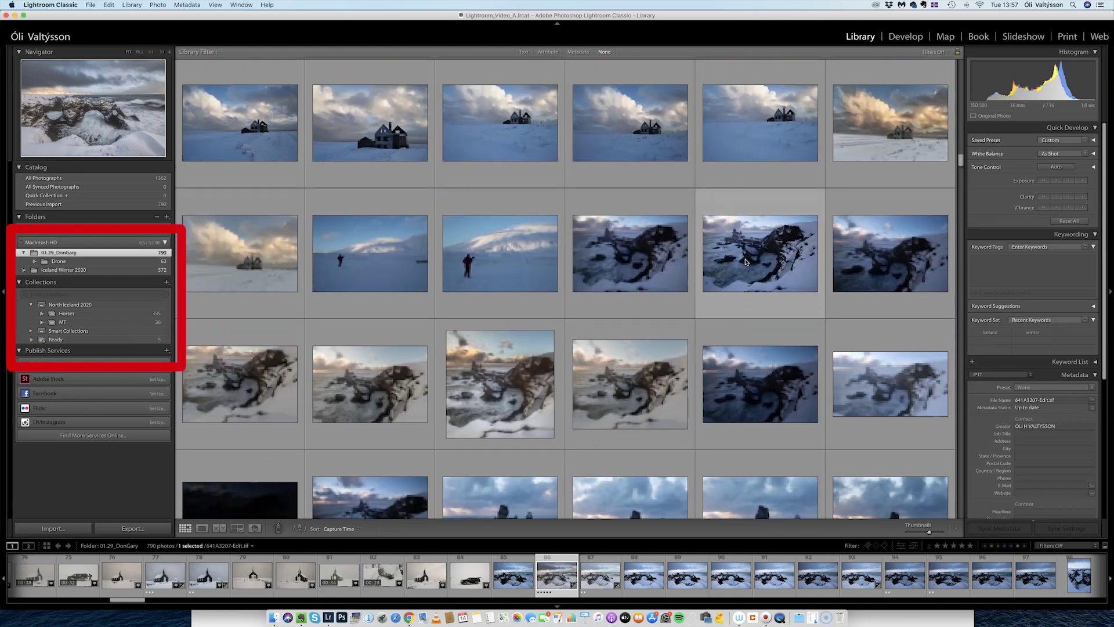
click(868, 127)
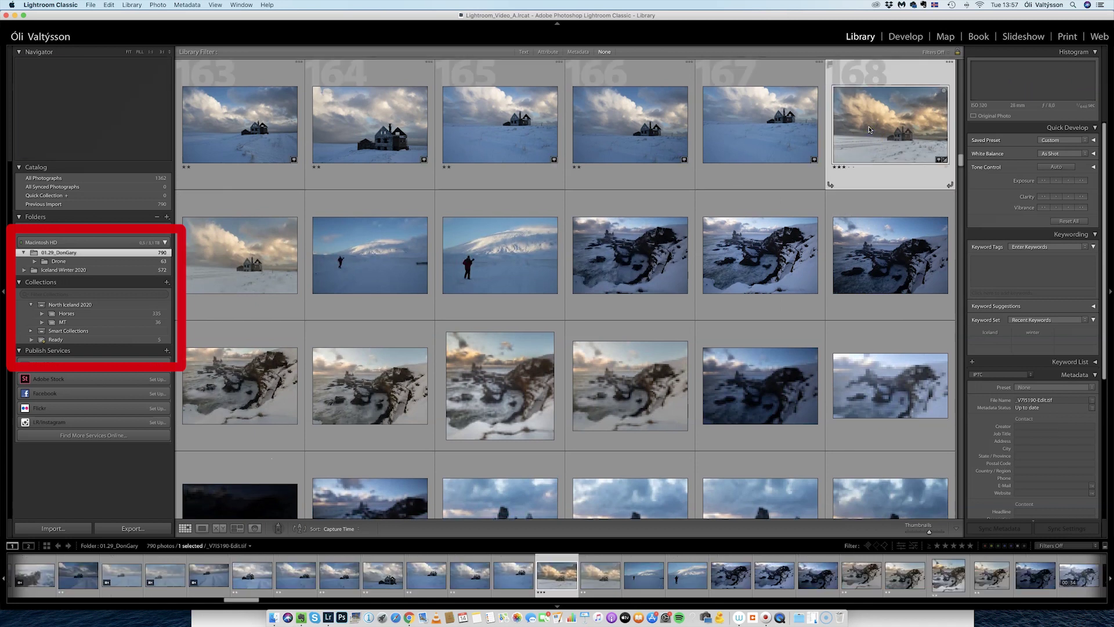
key(5)
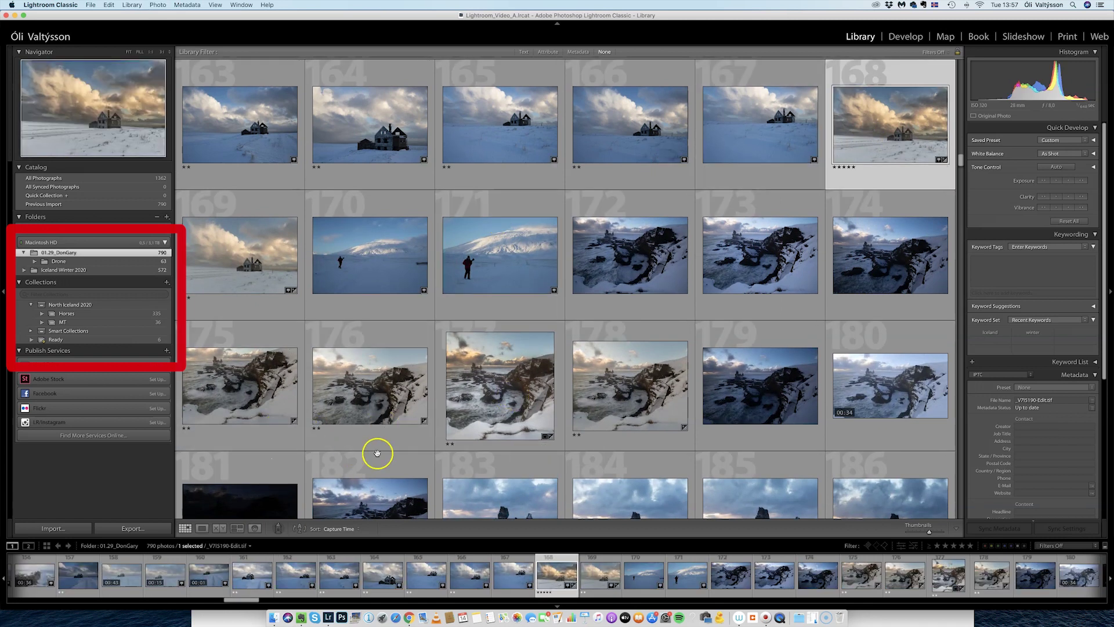
click(494, 399)
key(5)
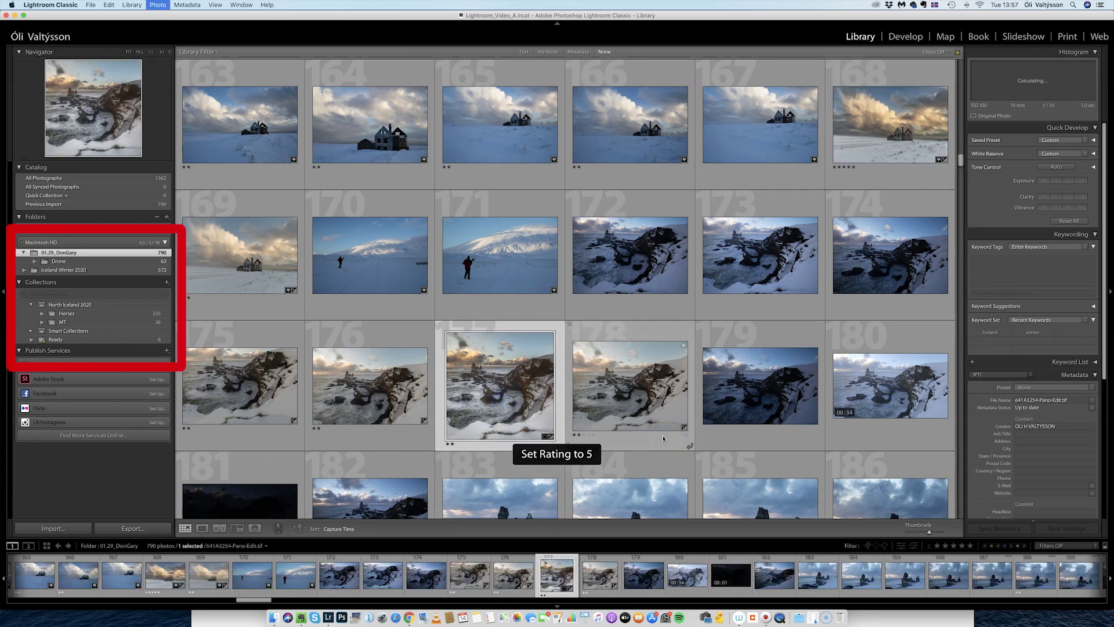
Look further through the folder, and open the Ready smart collection to check which photos it gathers.
scroll(653, 383, down, 15)
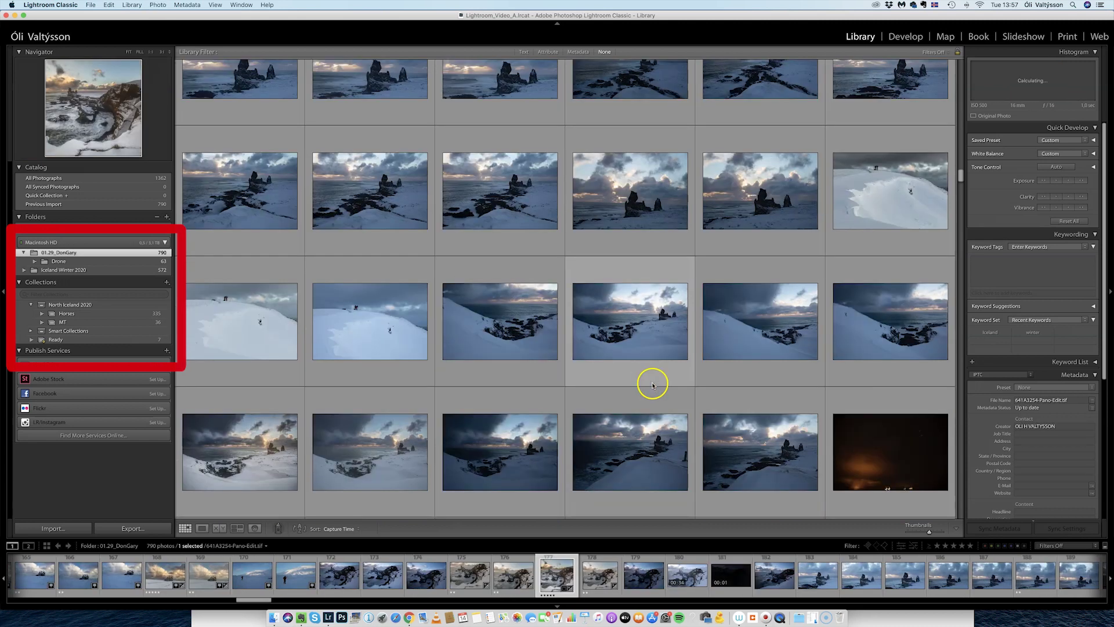
scroll(652, 385, down, 10)
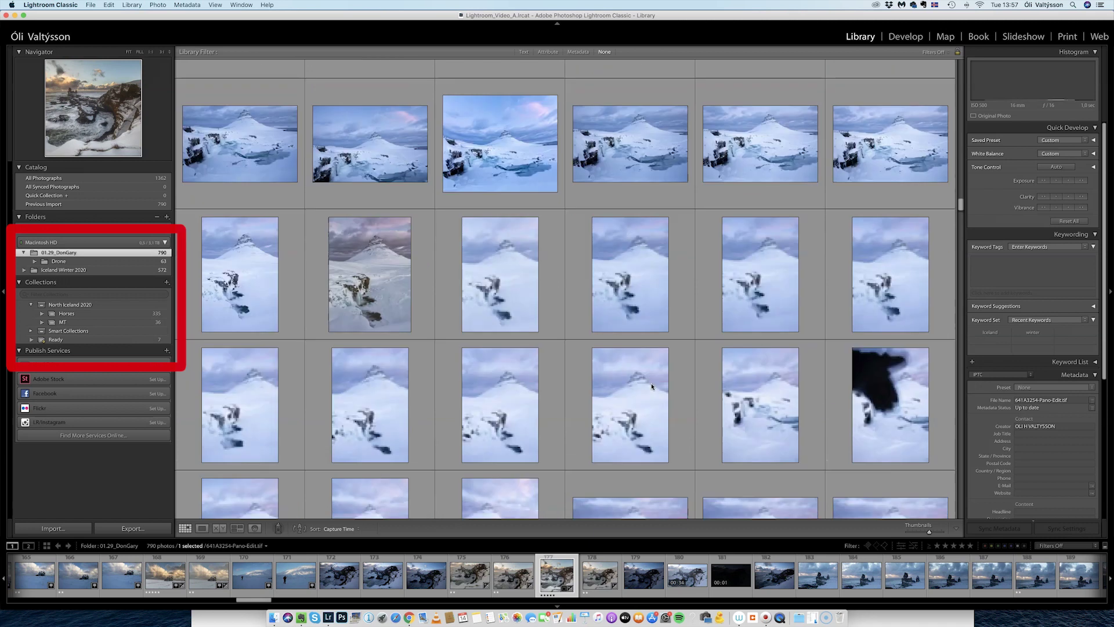
scroll(651, 383, down, 10)
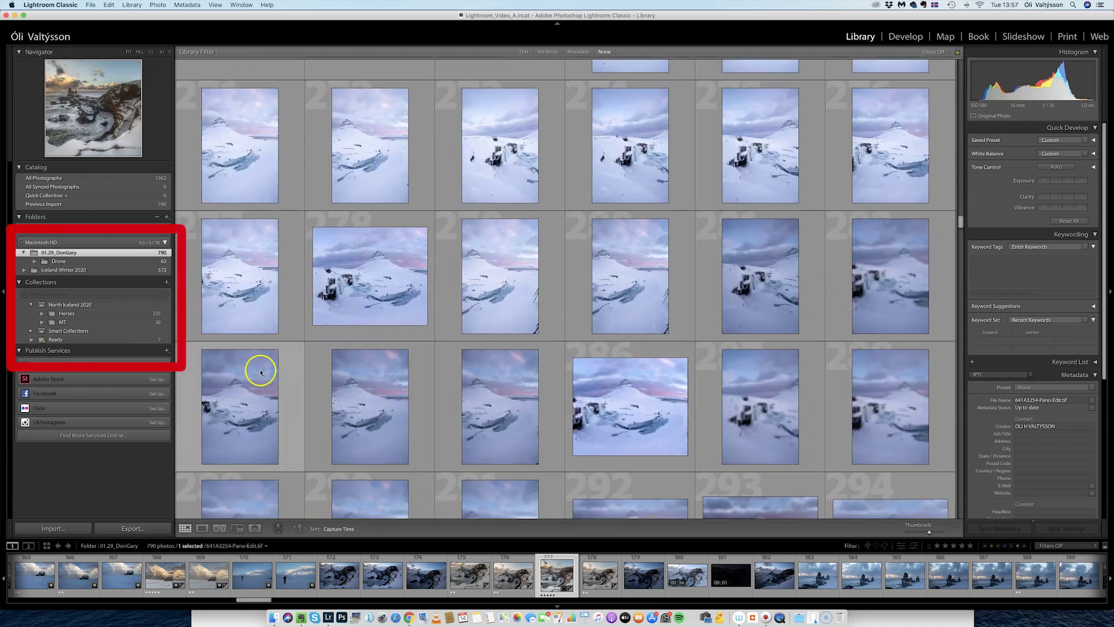
click(101, 341)
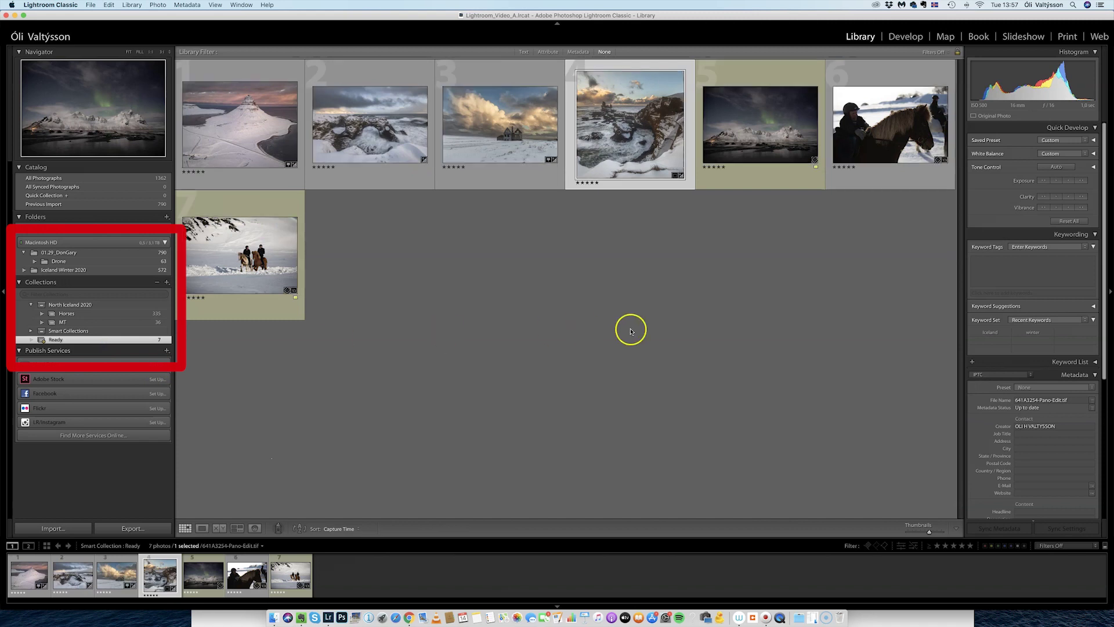